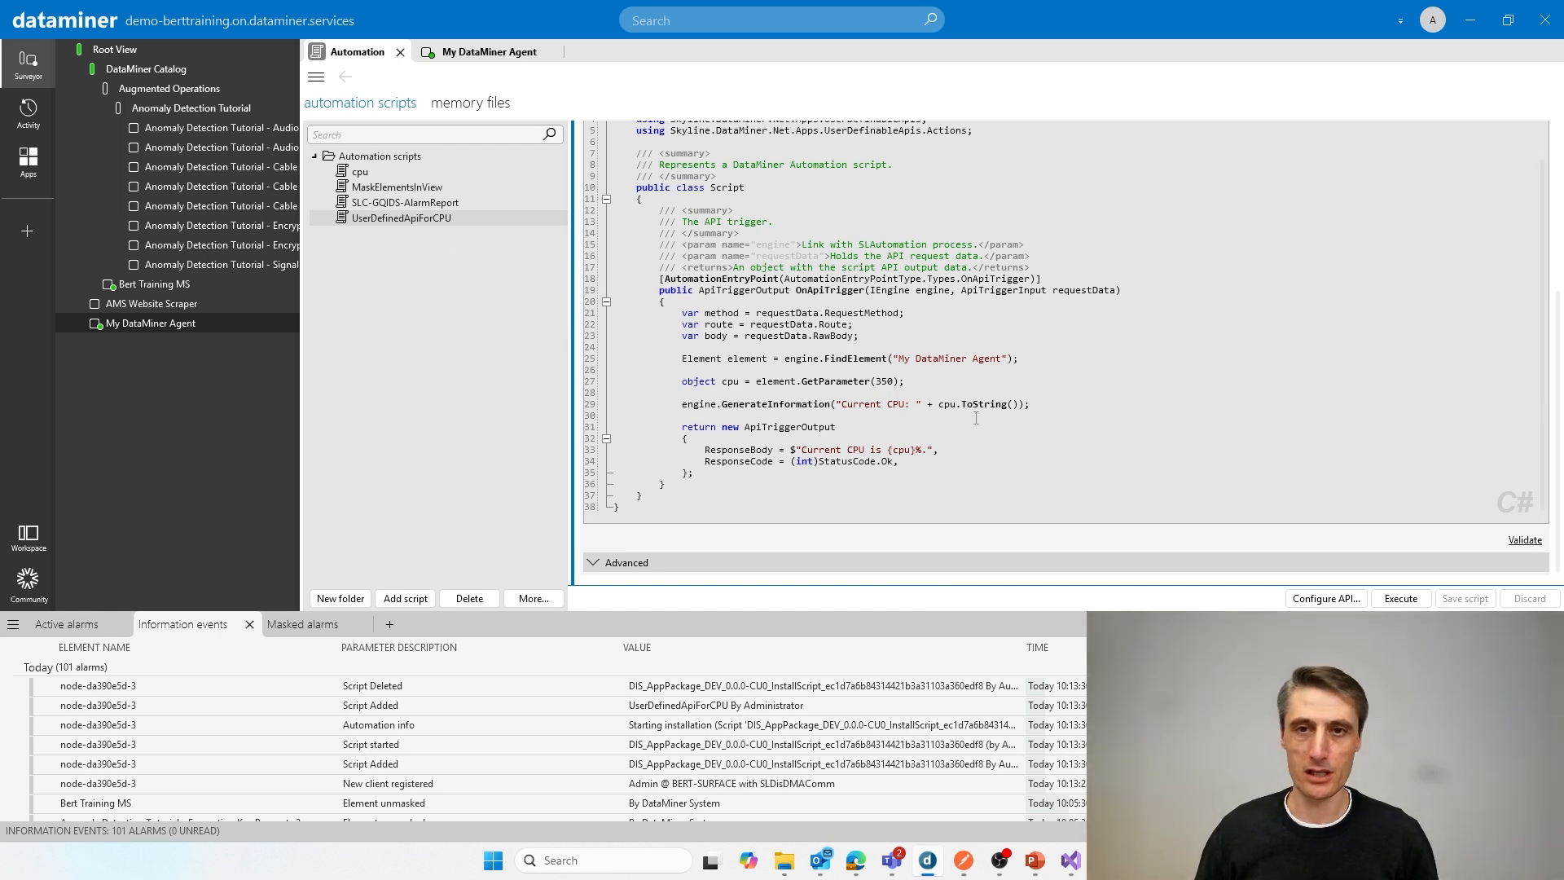
Step: Start configuring a user-defined API for the UserDefinedApiForCPU script with the custom URL route cpu
left_click(1317, 600)
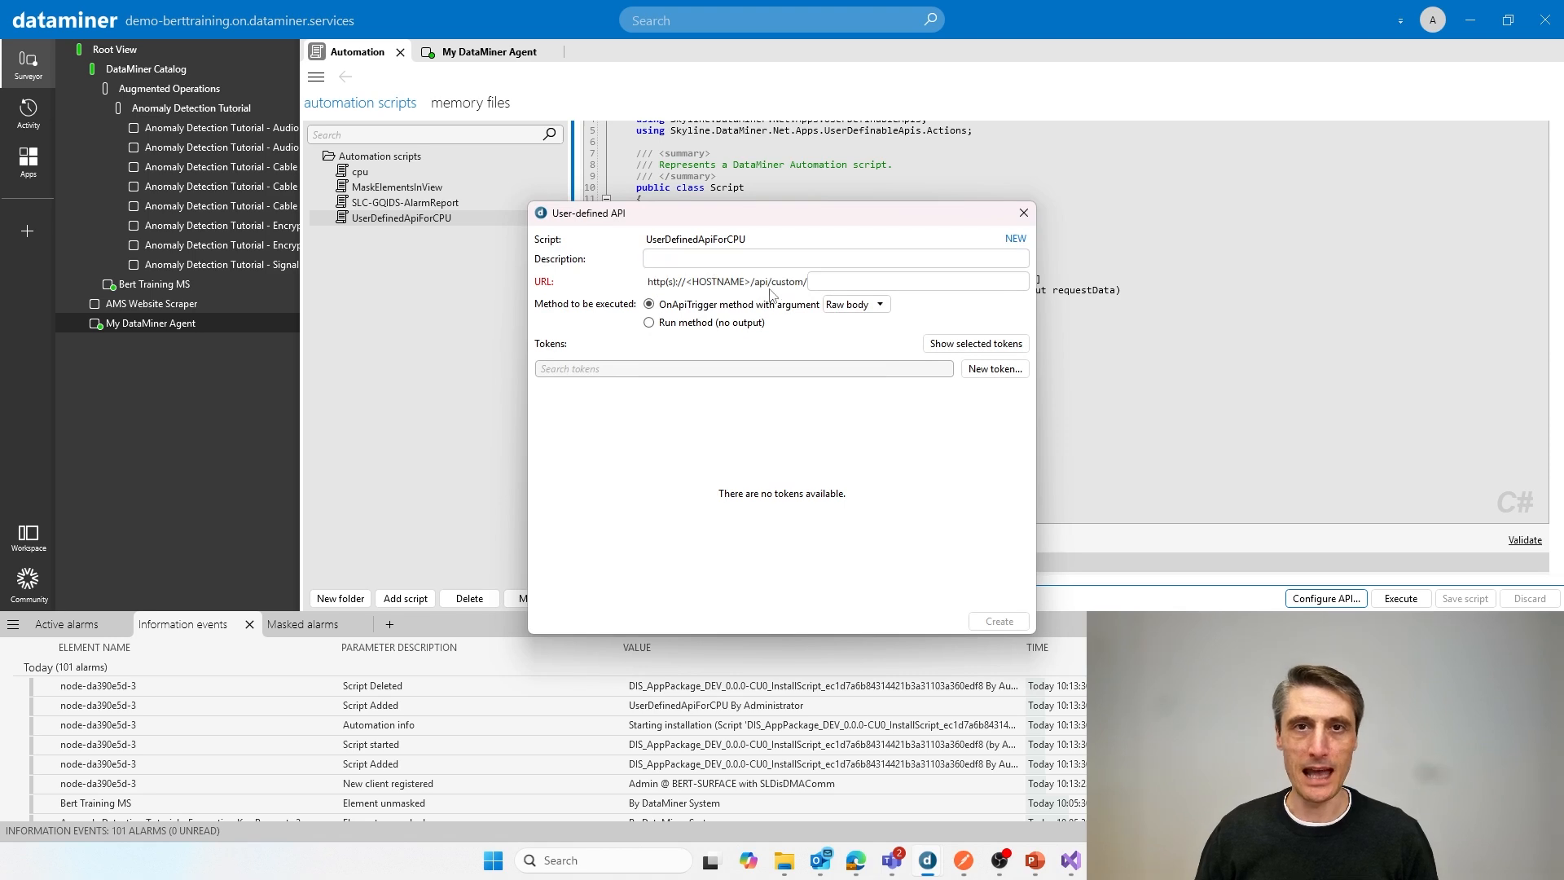
left_click(836, 282)
type("cpu")
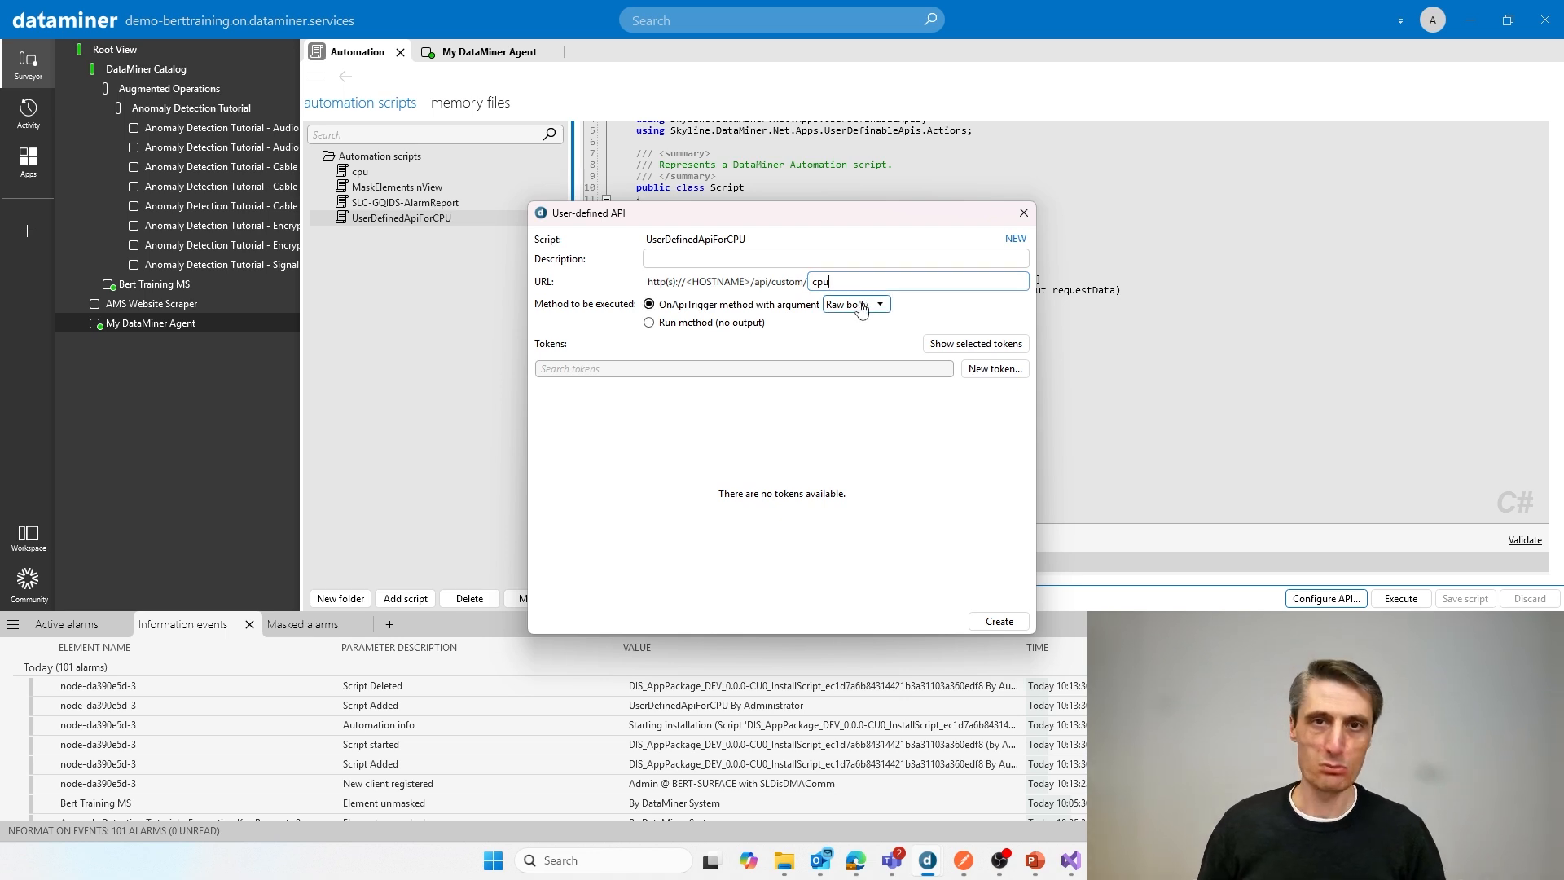
Step: Generate an API token named TrainingTest, copy its secret, and create the API with that token assigned
left_click(993, 373)
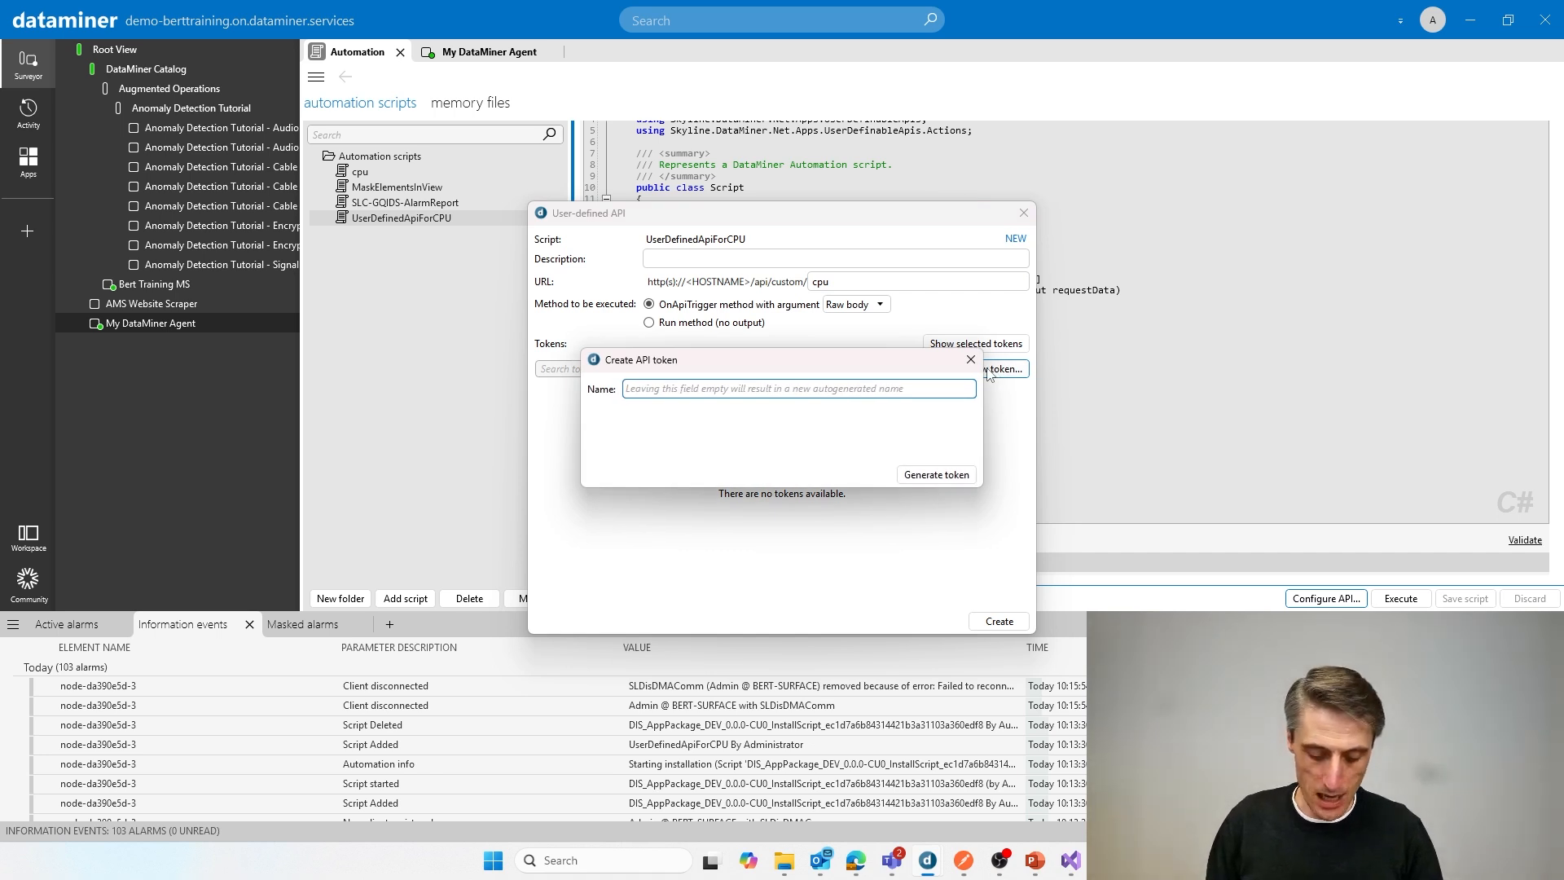
type("Trai")
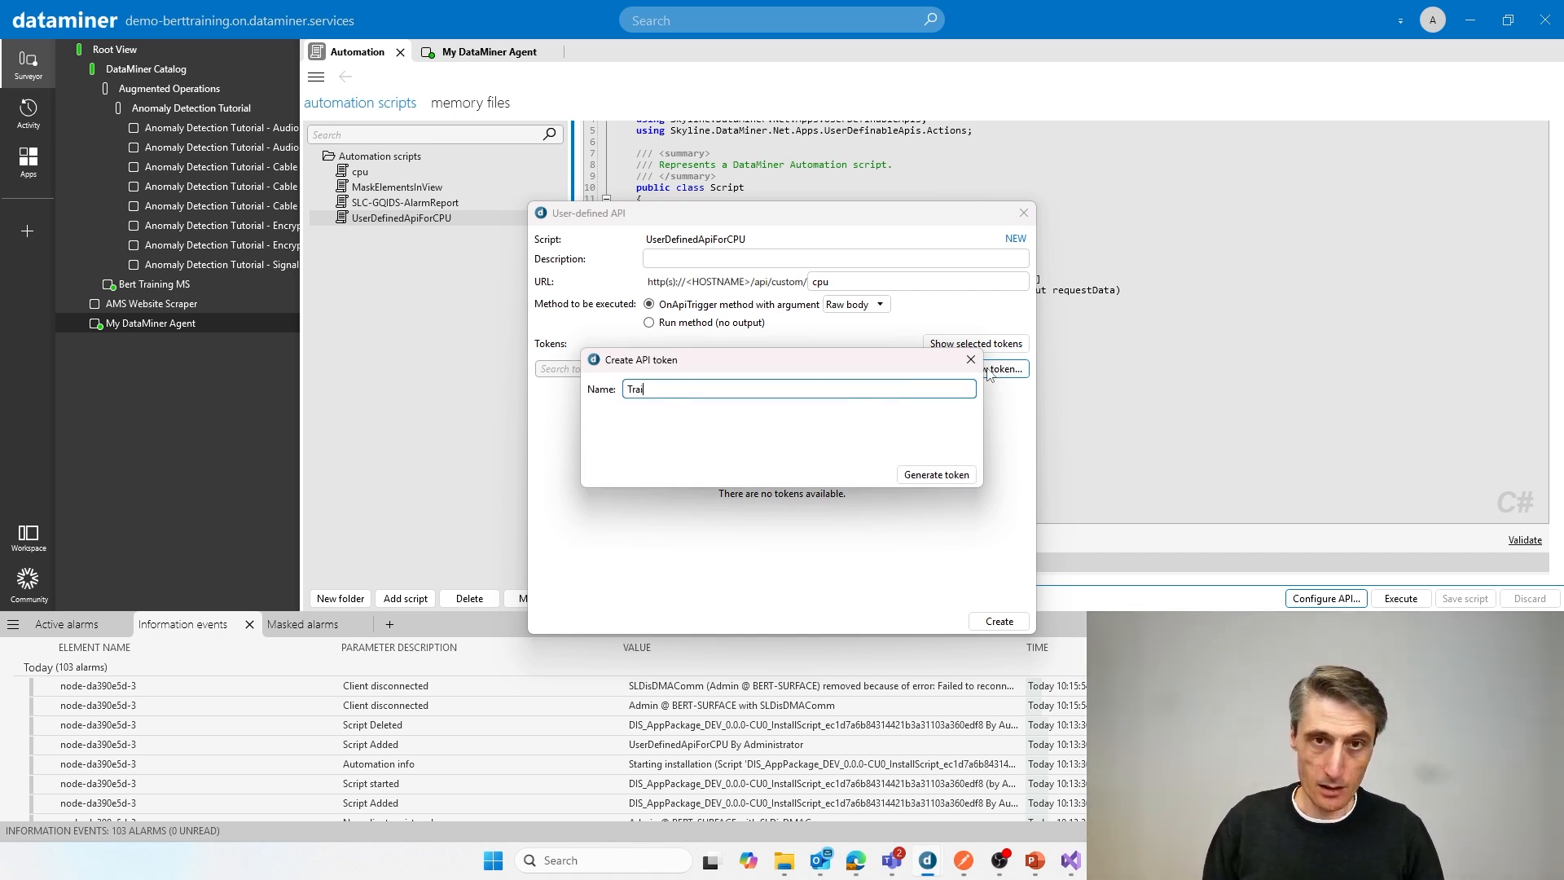
type("ningTest")
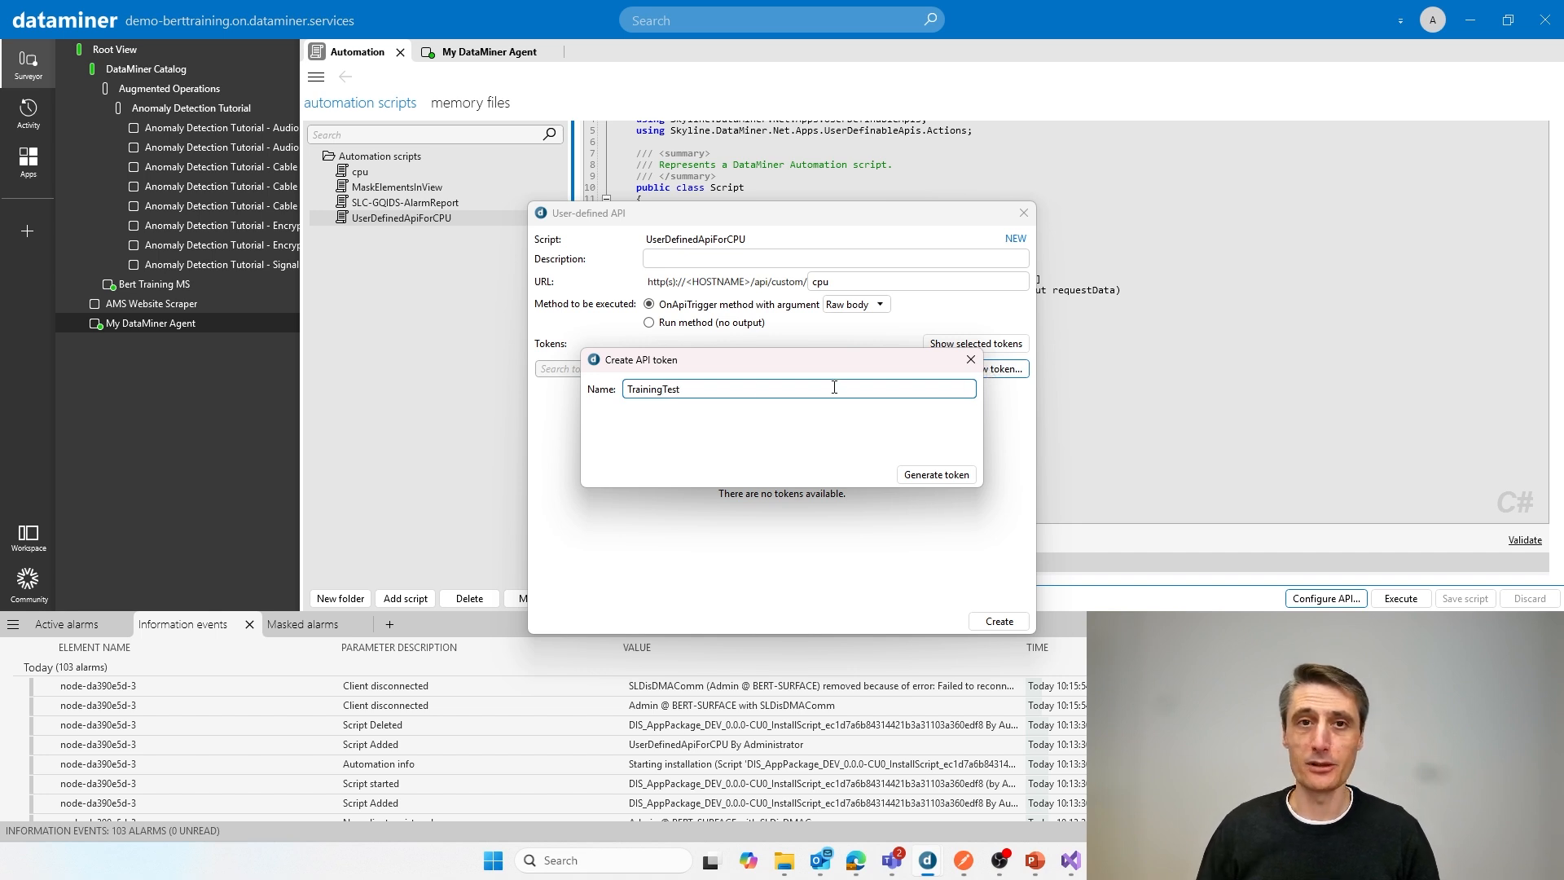
left_click(937, 475)
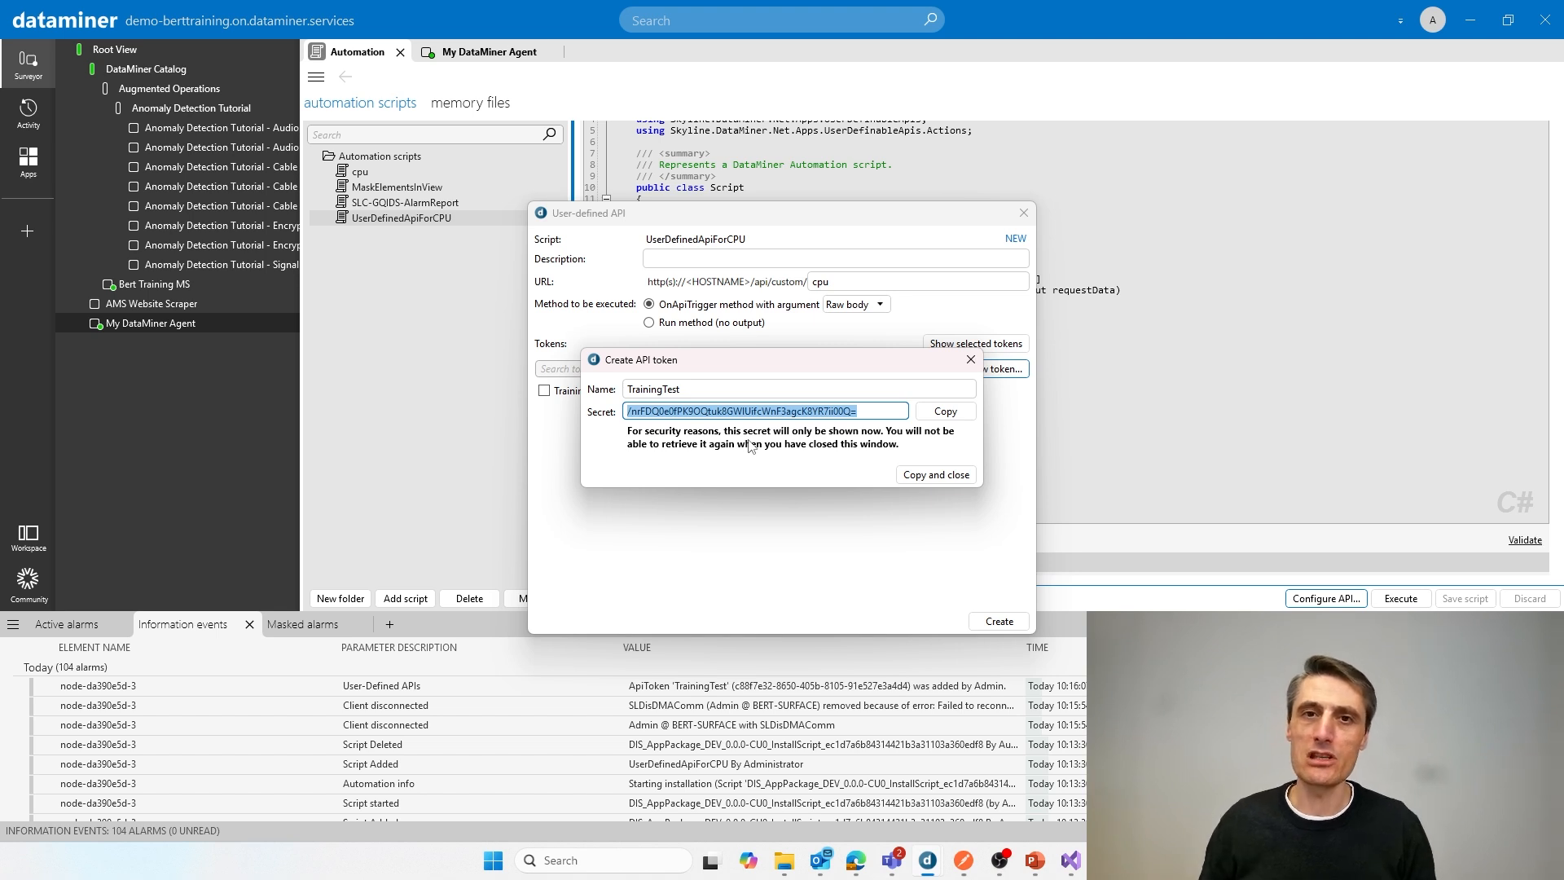
left_click(945, 411)
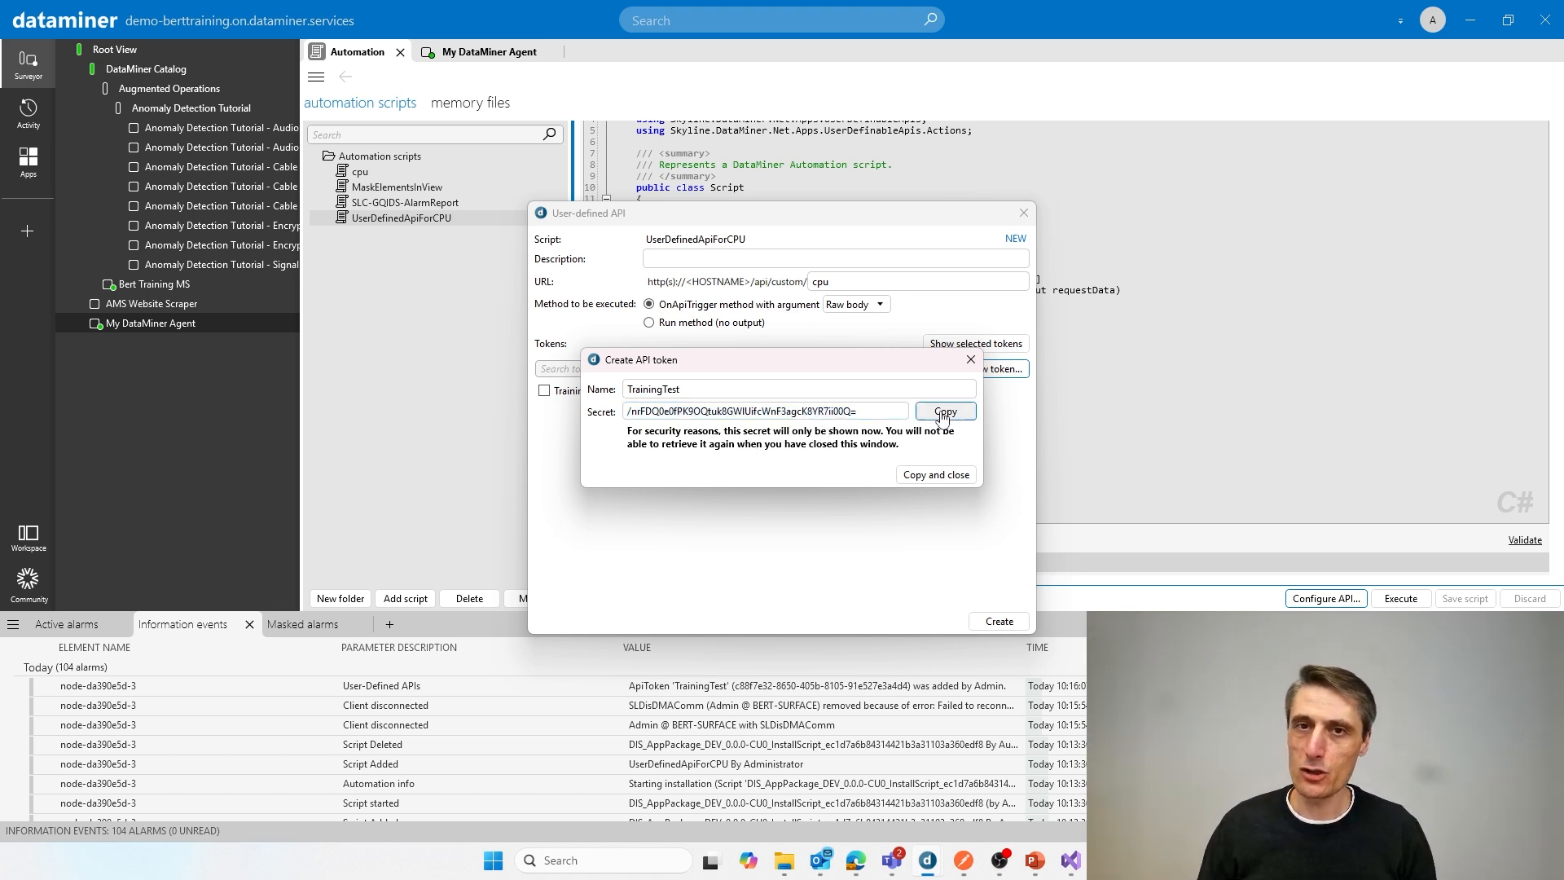
left_click(936, 475)
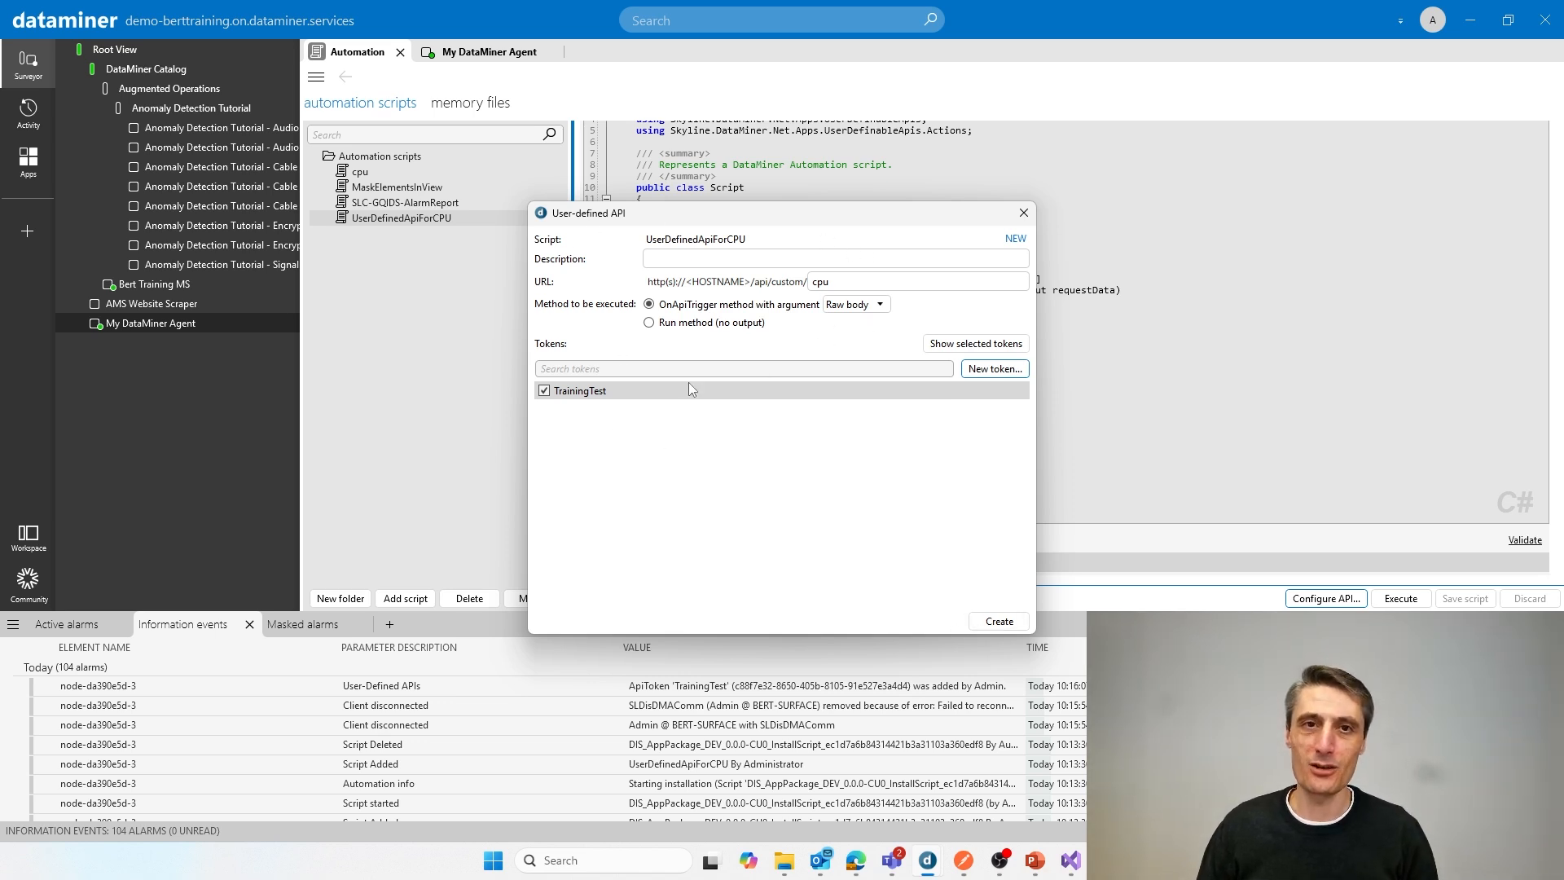
left_click(1001, 622)
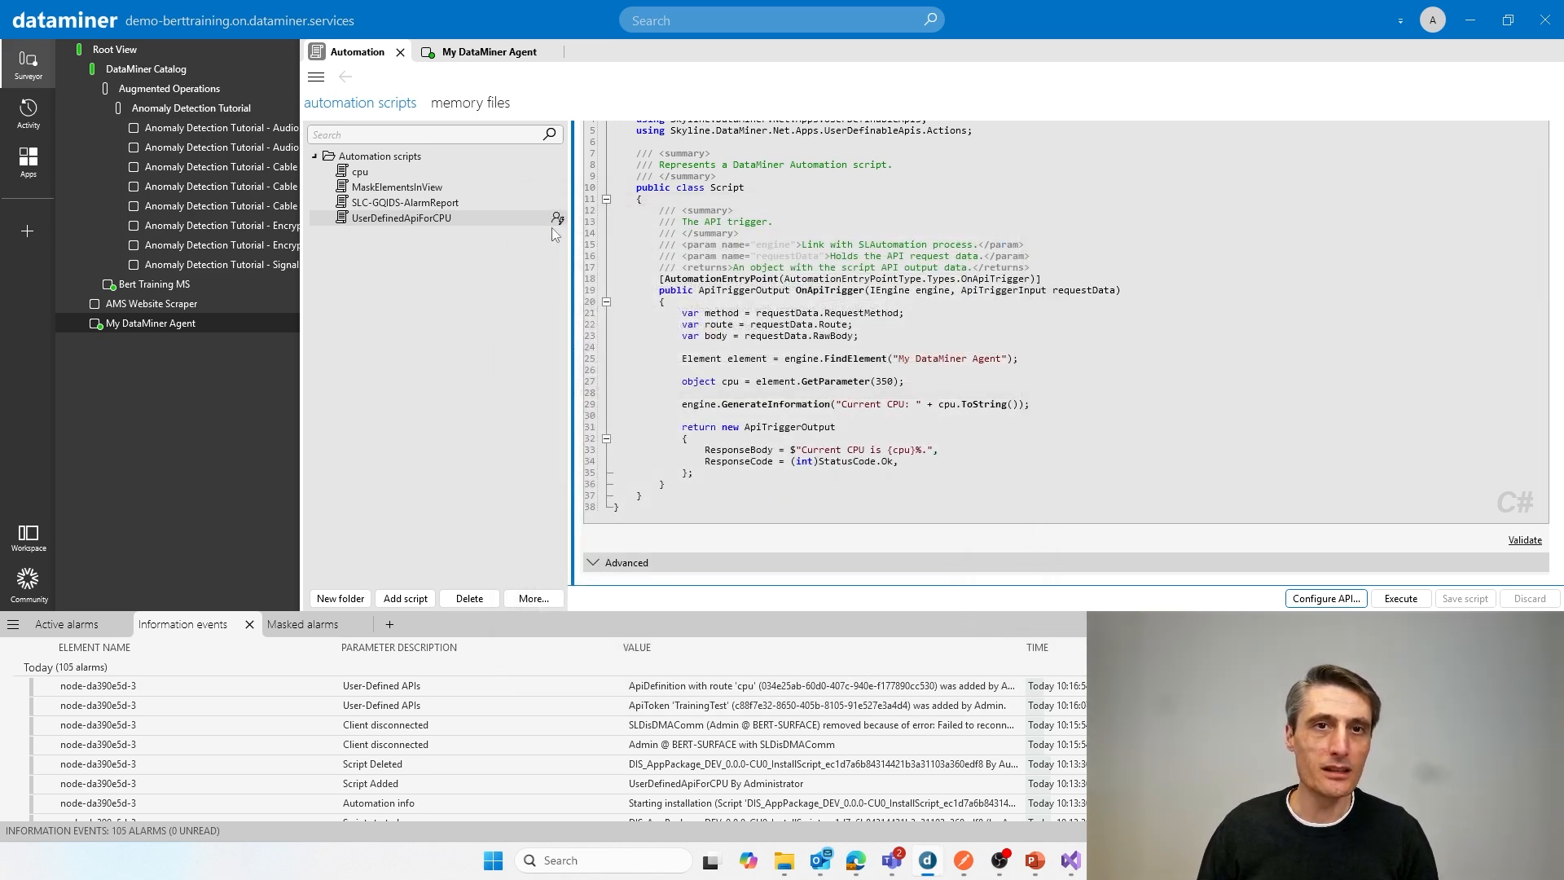
Step: Review the saved API configuration of UserDefinedApiForCPU, including its URL and its token selection, and close it
left_click(1326, 598)
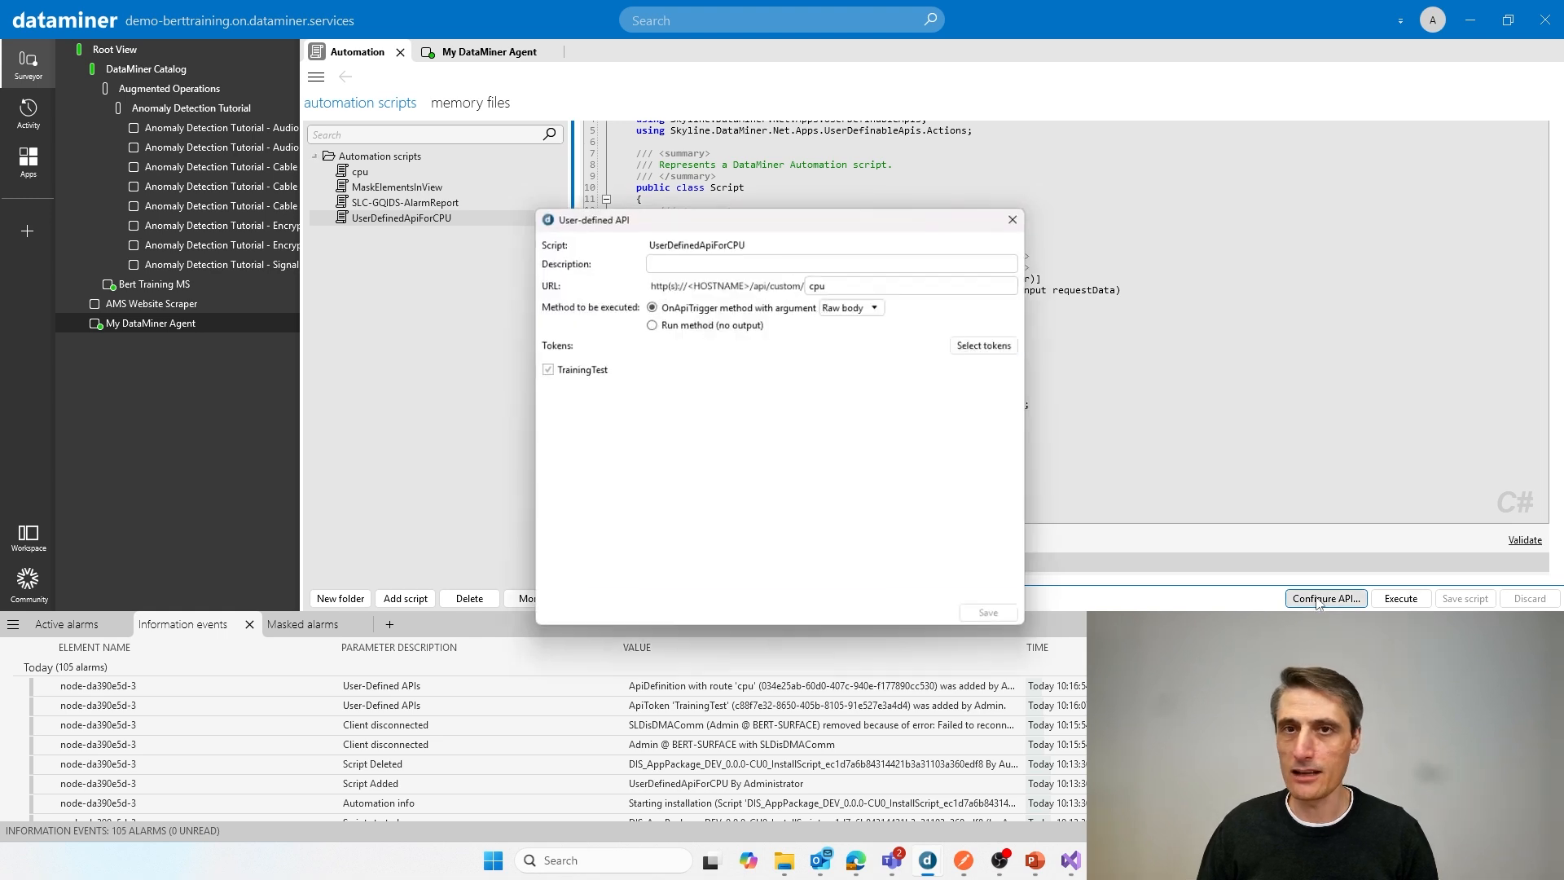
left_click(845, 281)
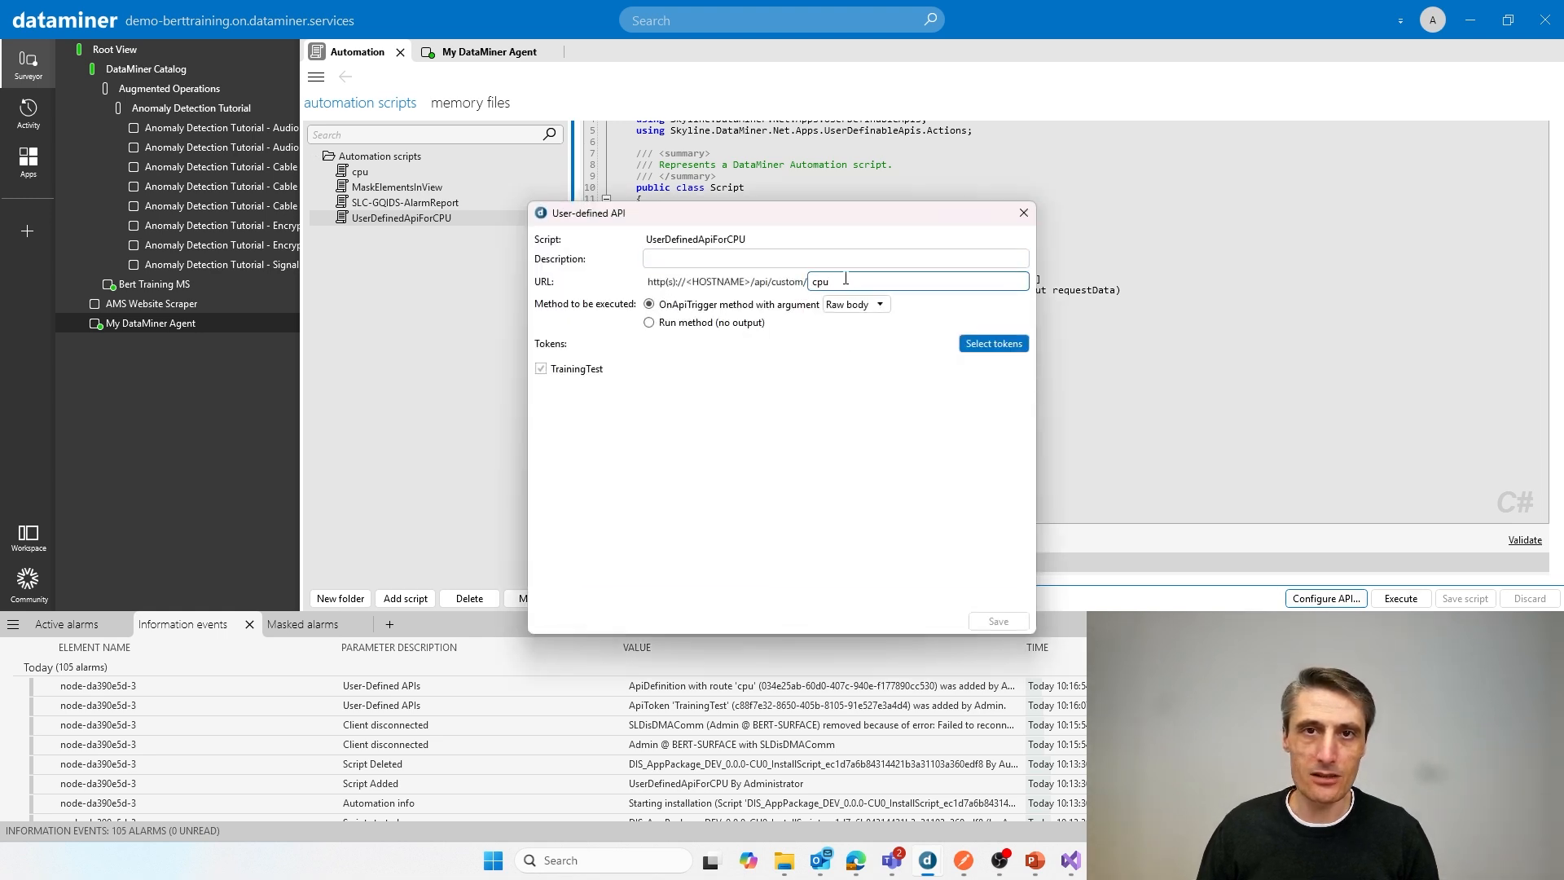
left_click(994, 343)
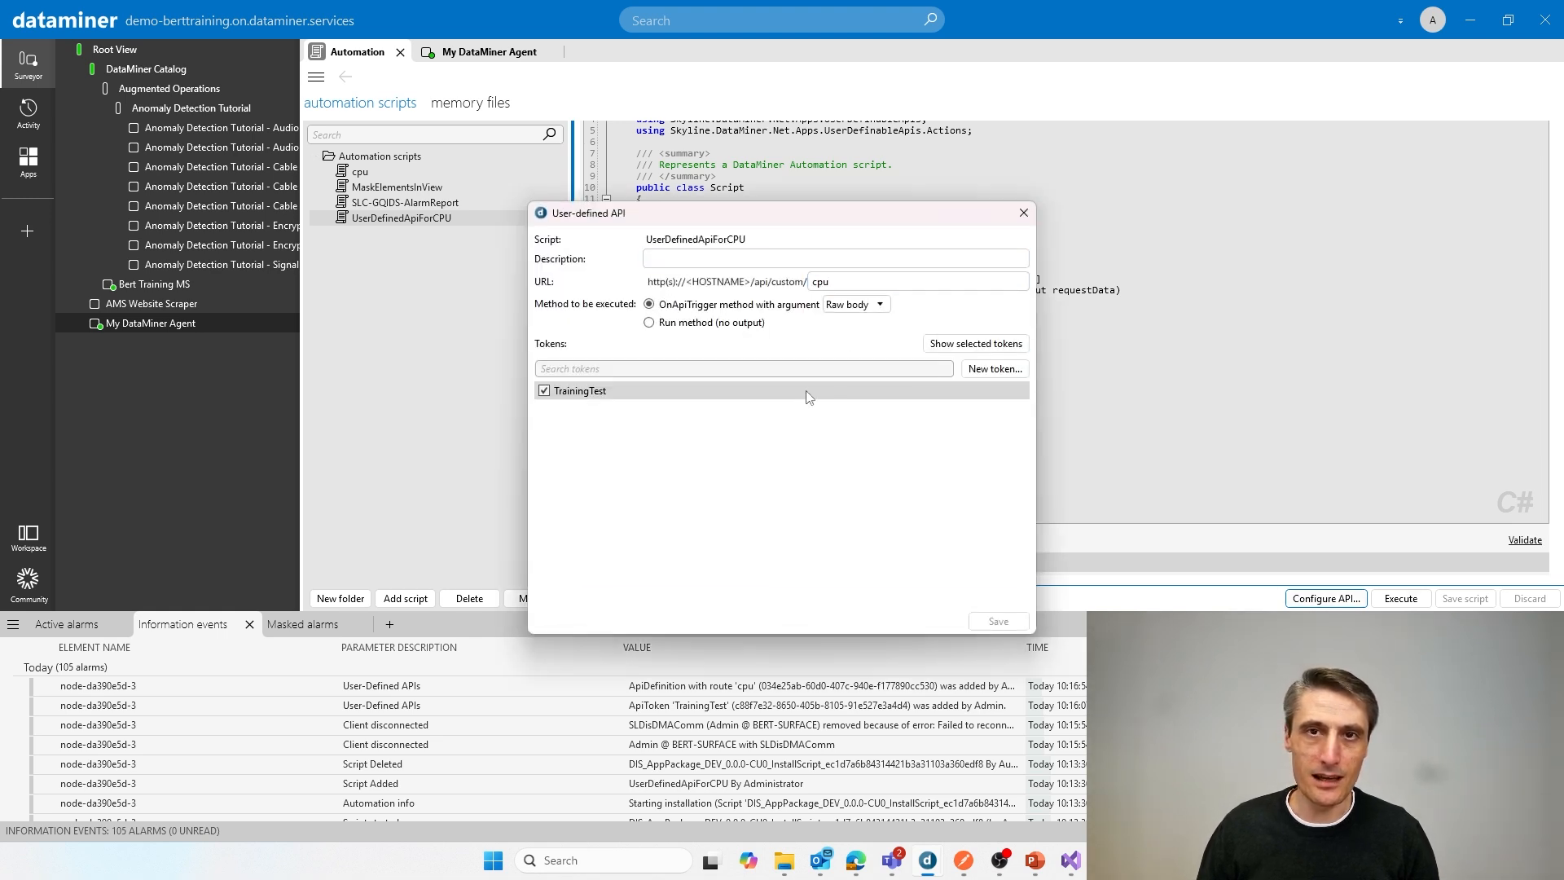
left_click(929, 343)
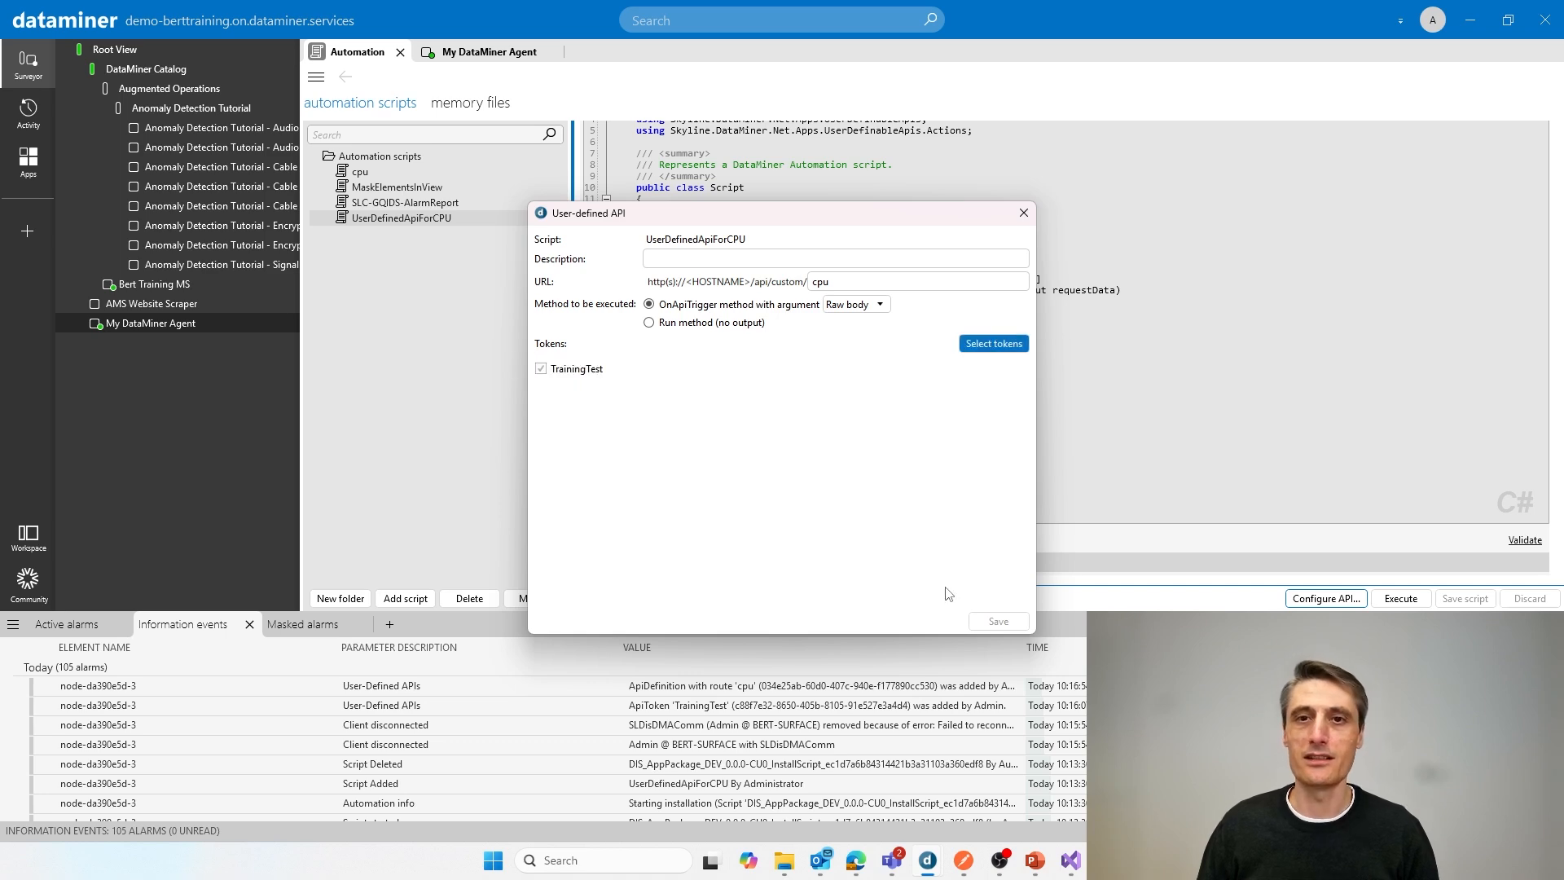
left_click(1024, 213)
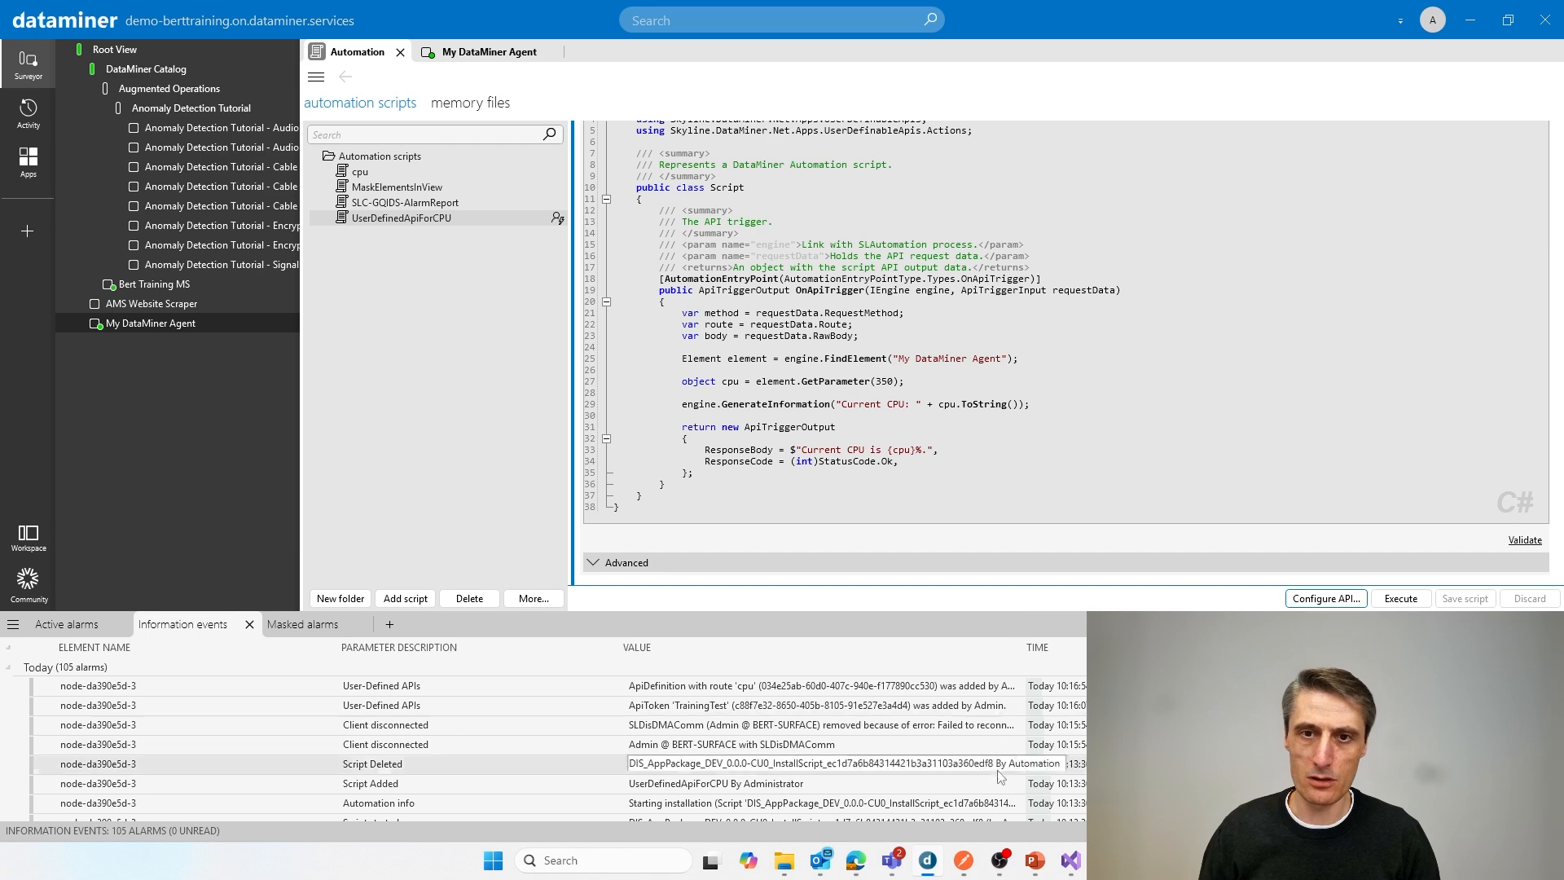
Step: Switch to Postman and complete the GET request URL with cpu after /api/custom/
left_click(965, 864)
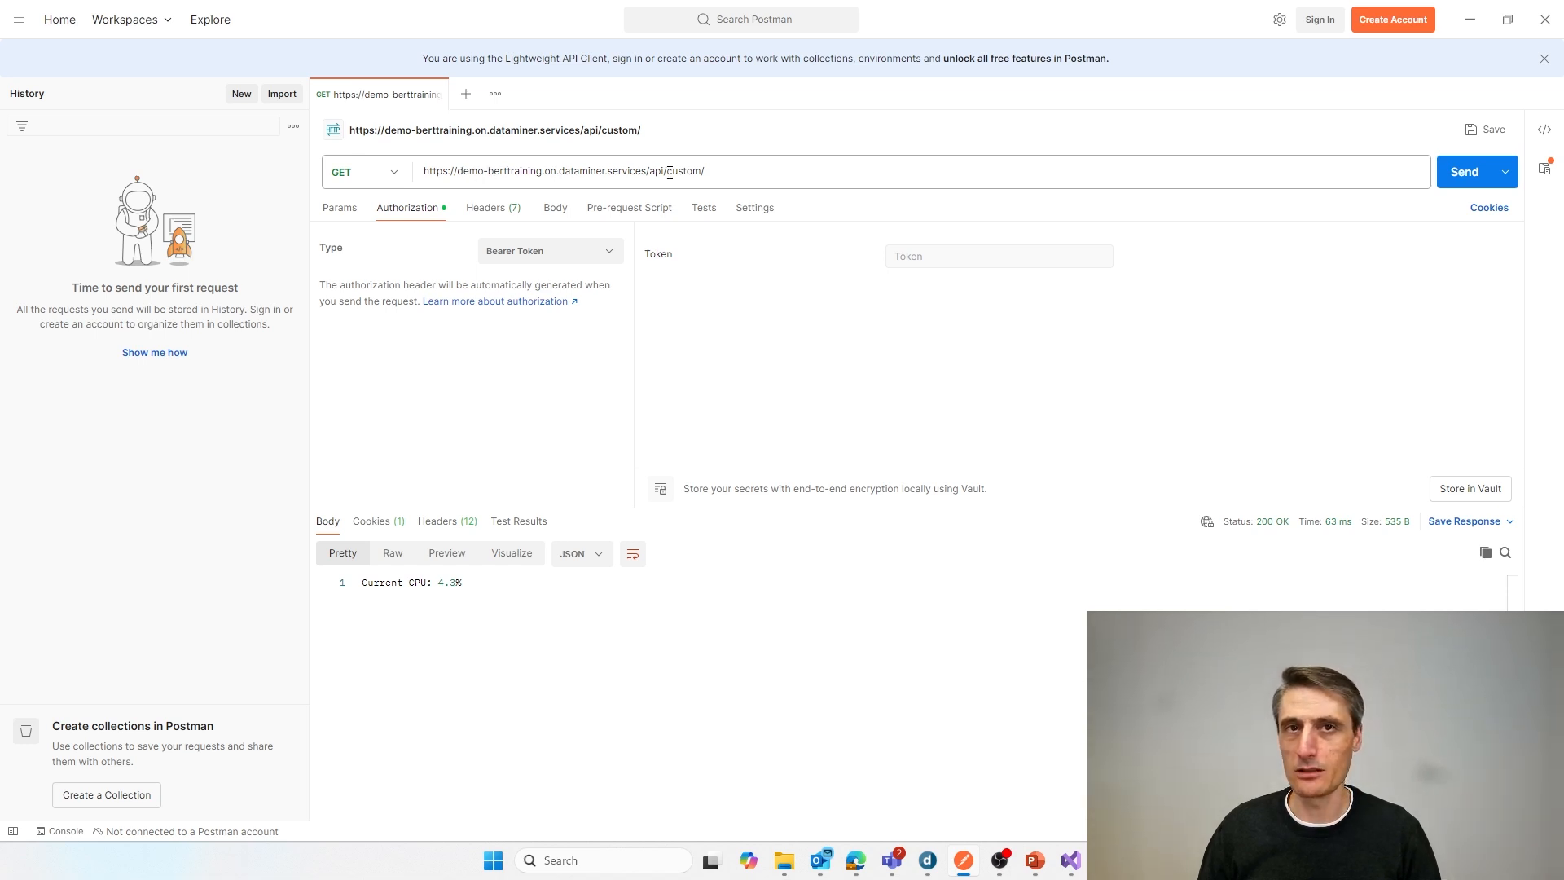
left_click(726, 175)
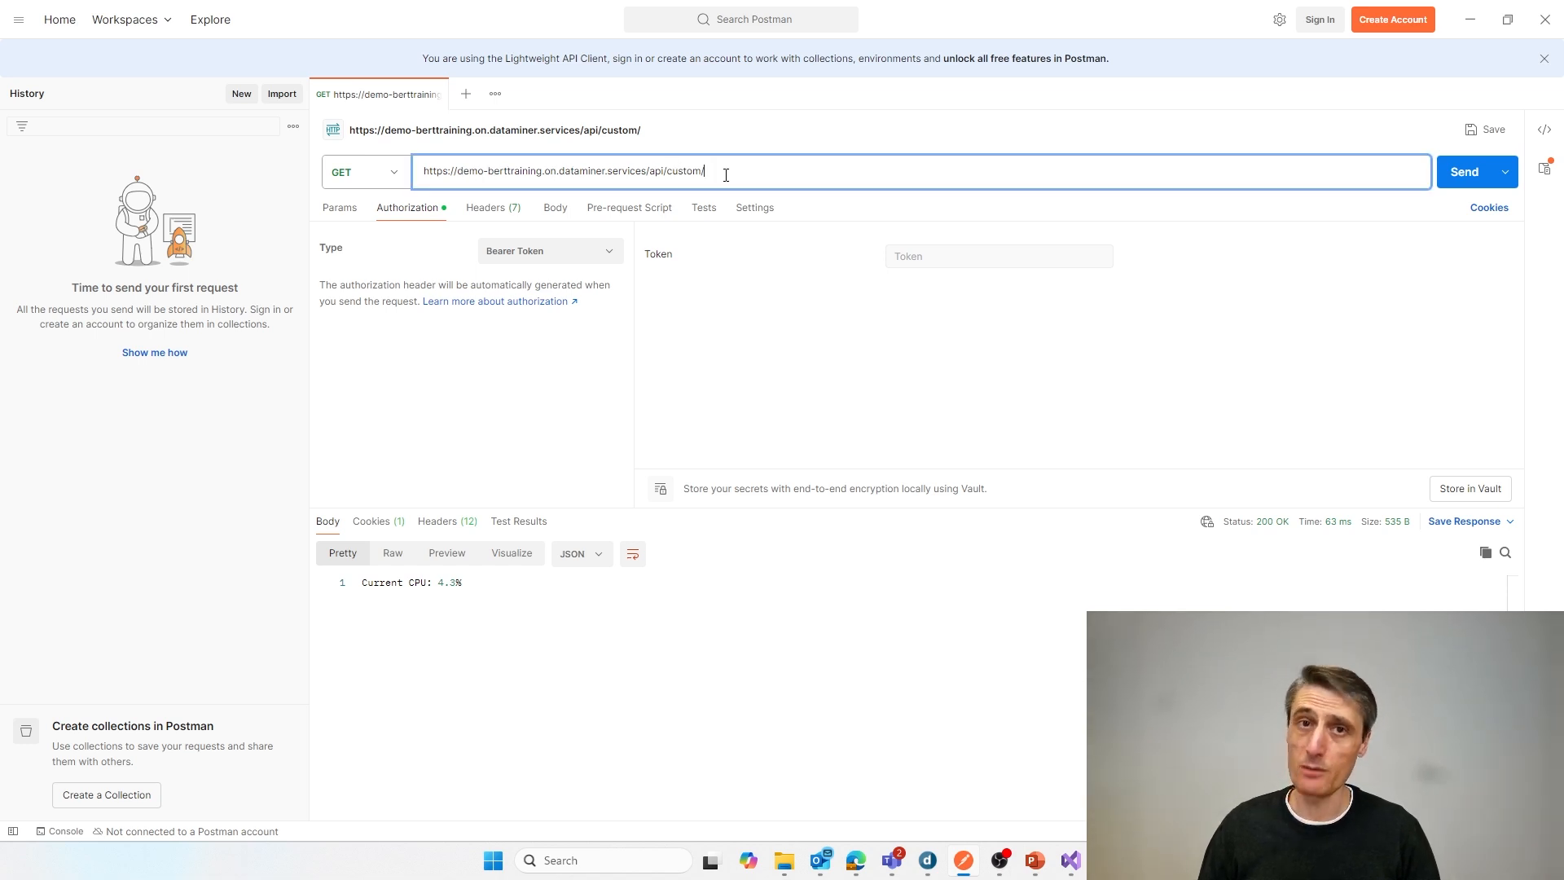
type("cpu")
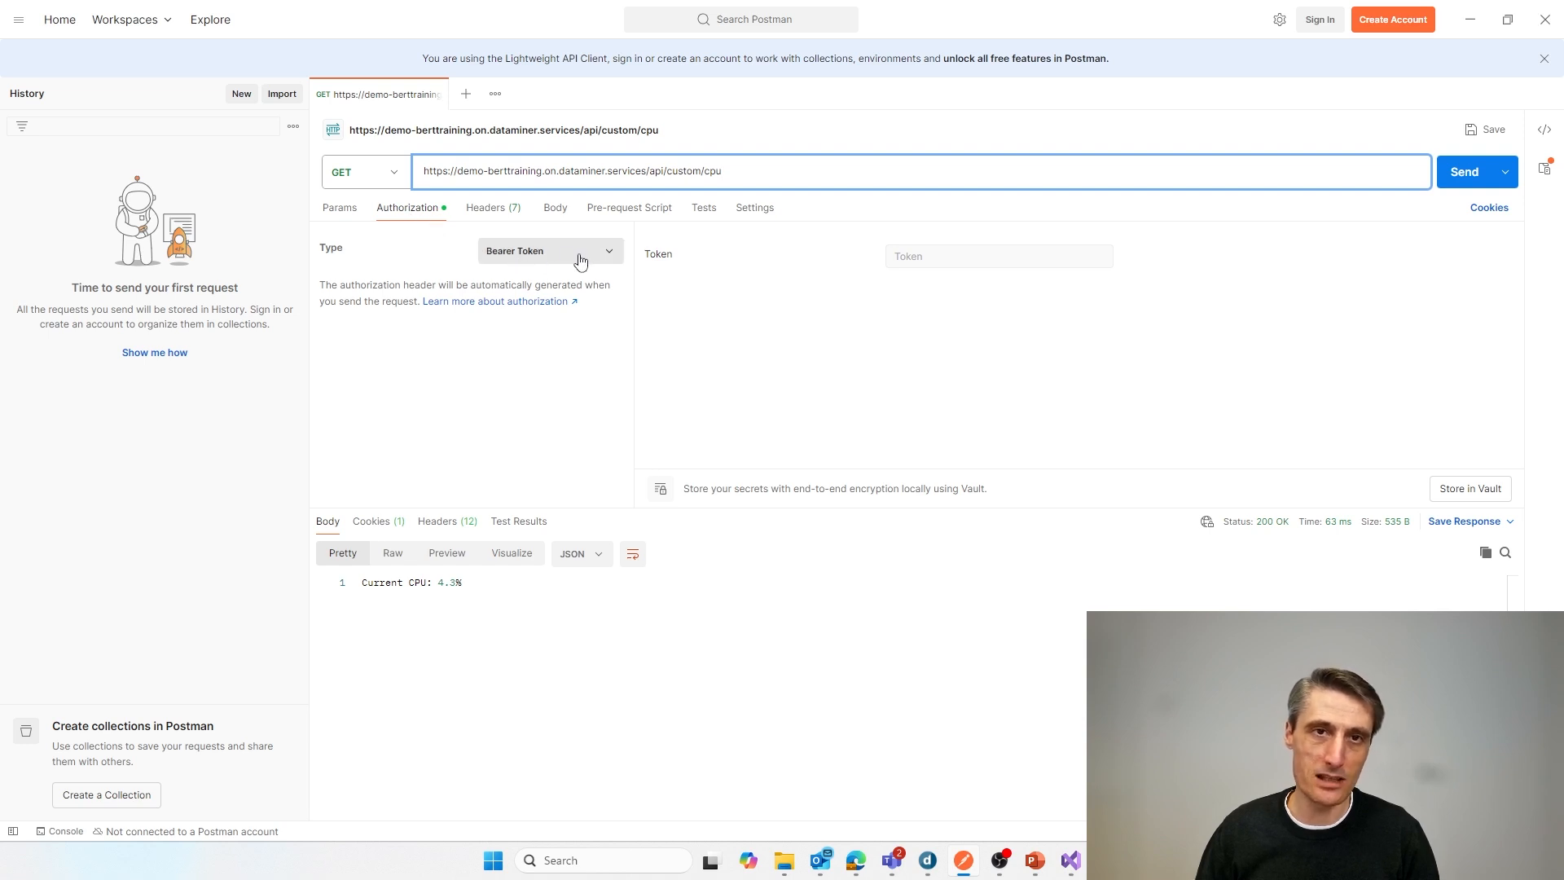
Step: Paste the copied API token as the request's bearer token and send the GET request three times
left_click(996, 255)
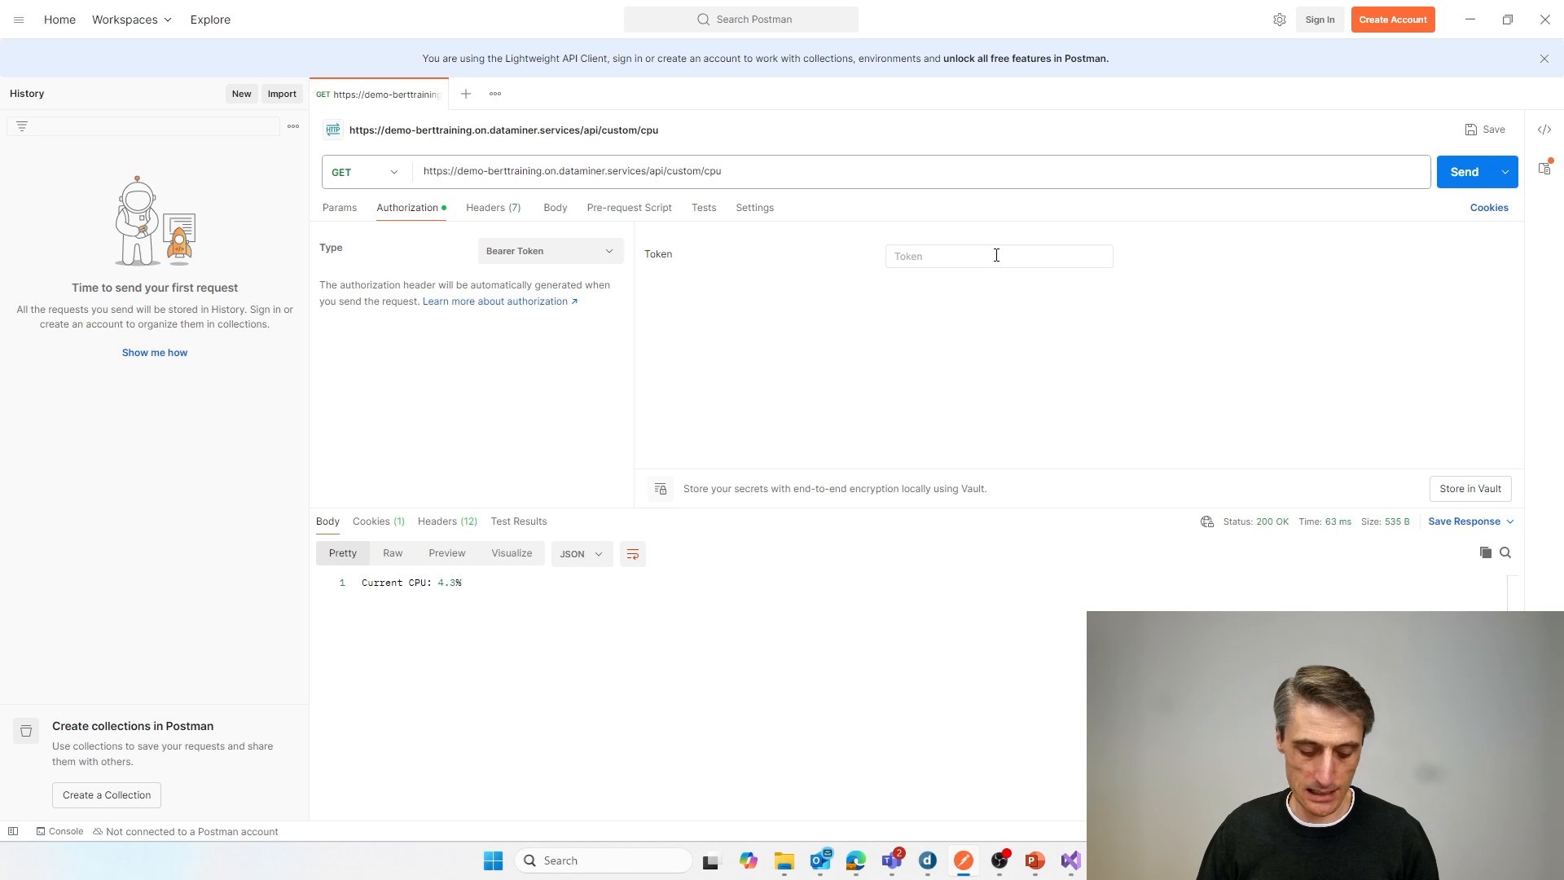
key("ctrl+v")
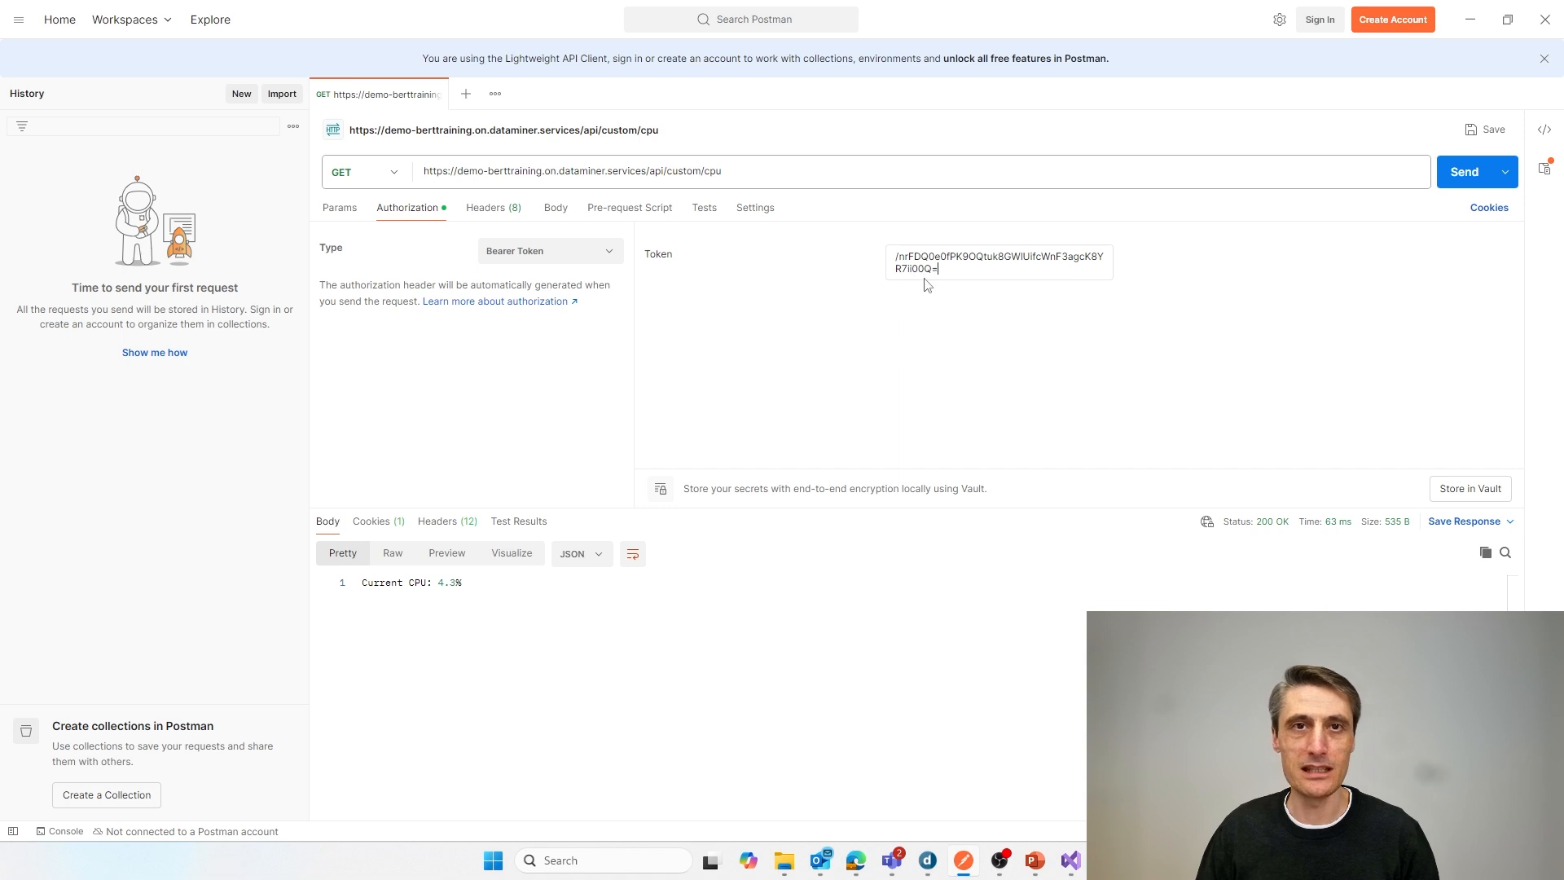
left_click(1462, 175)
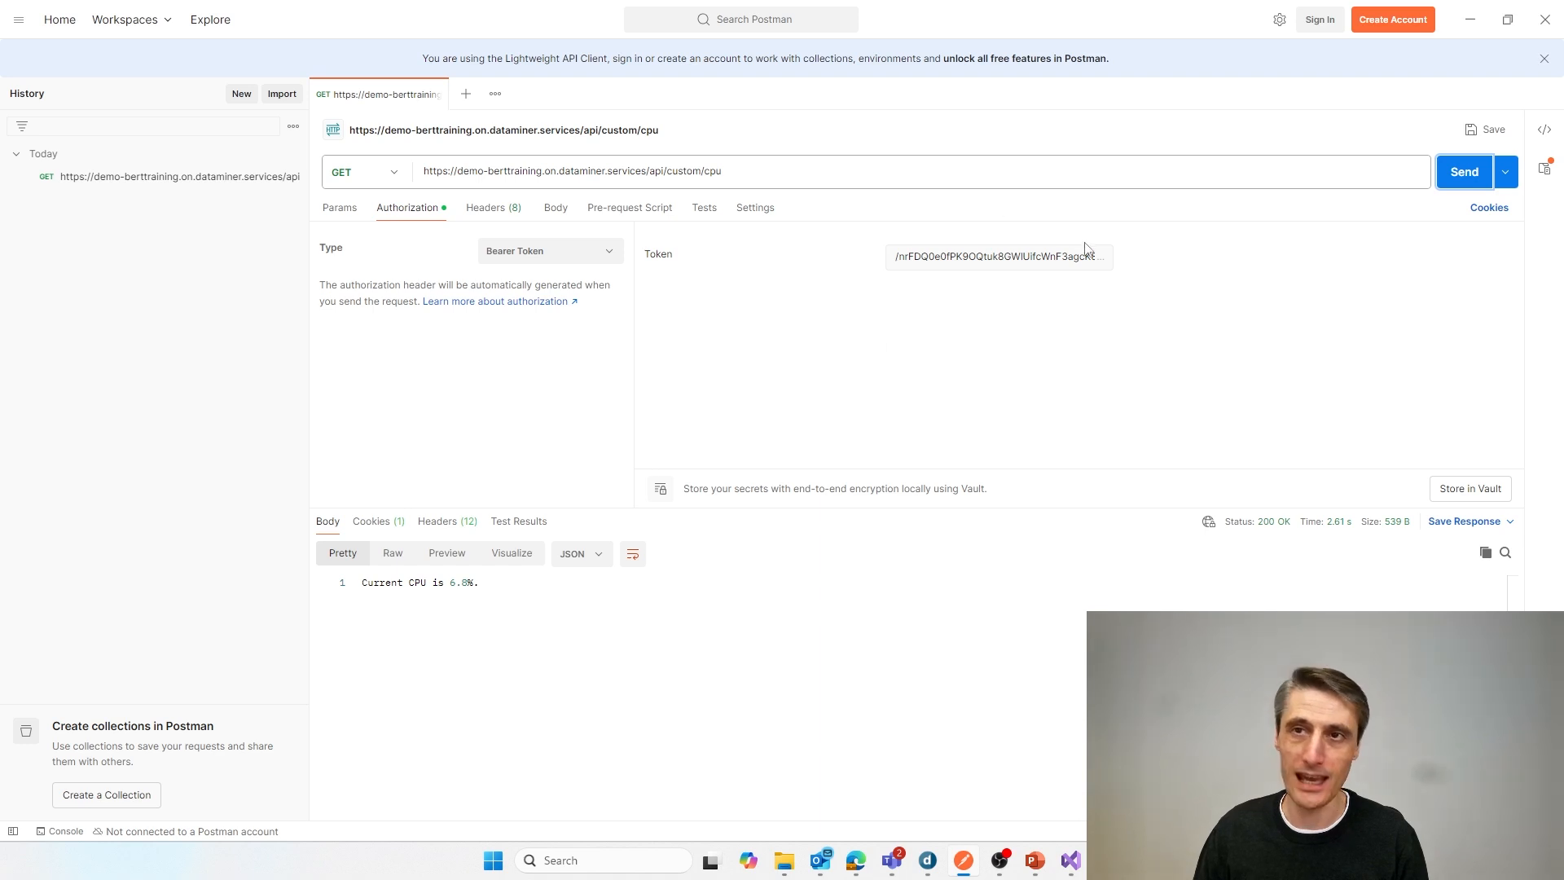
left_click(1475, 178)
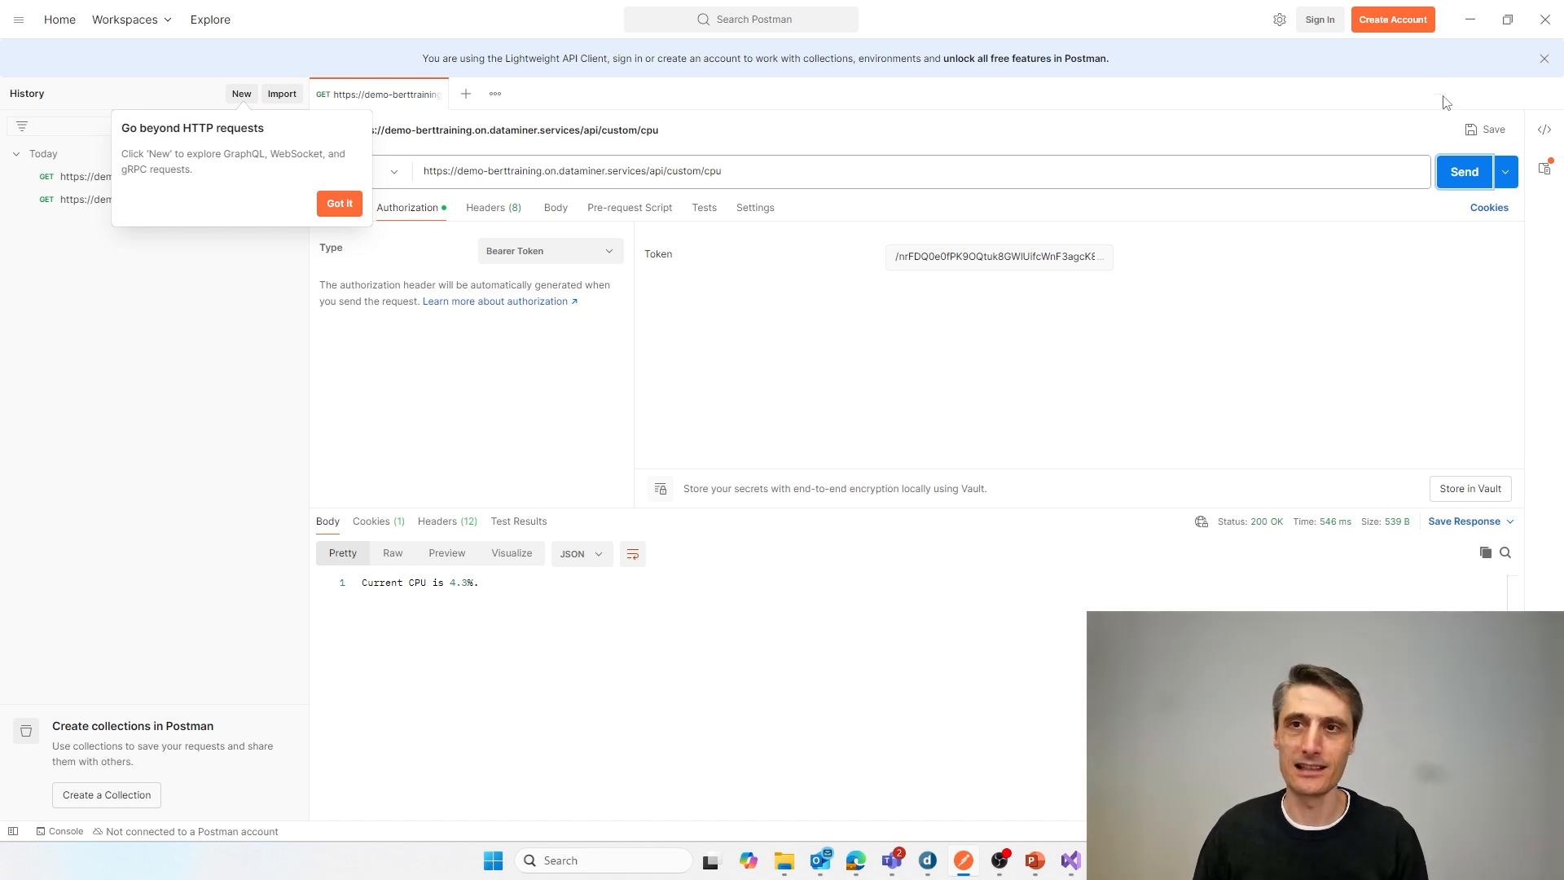
left_click(1464, 173)
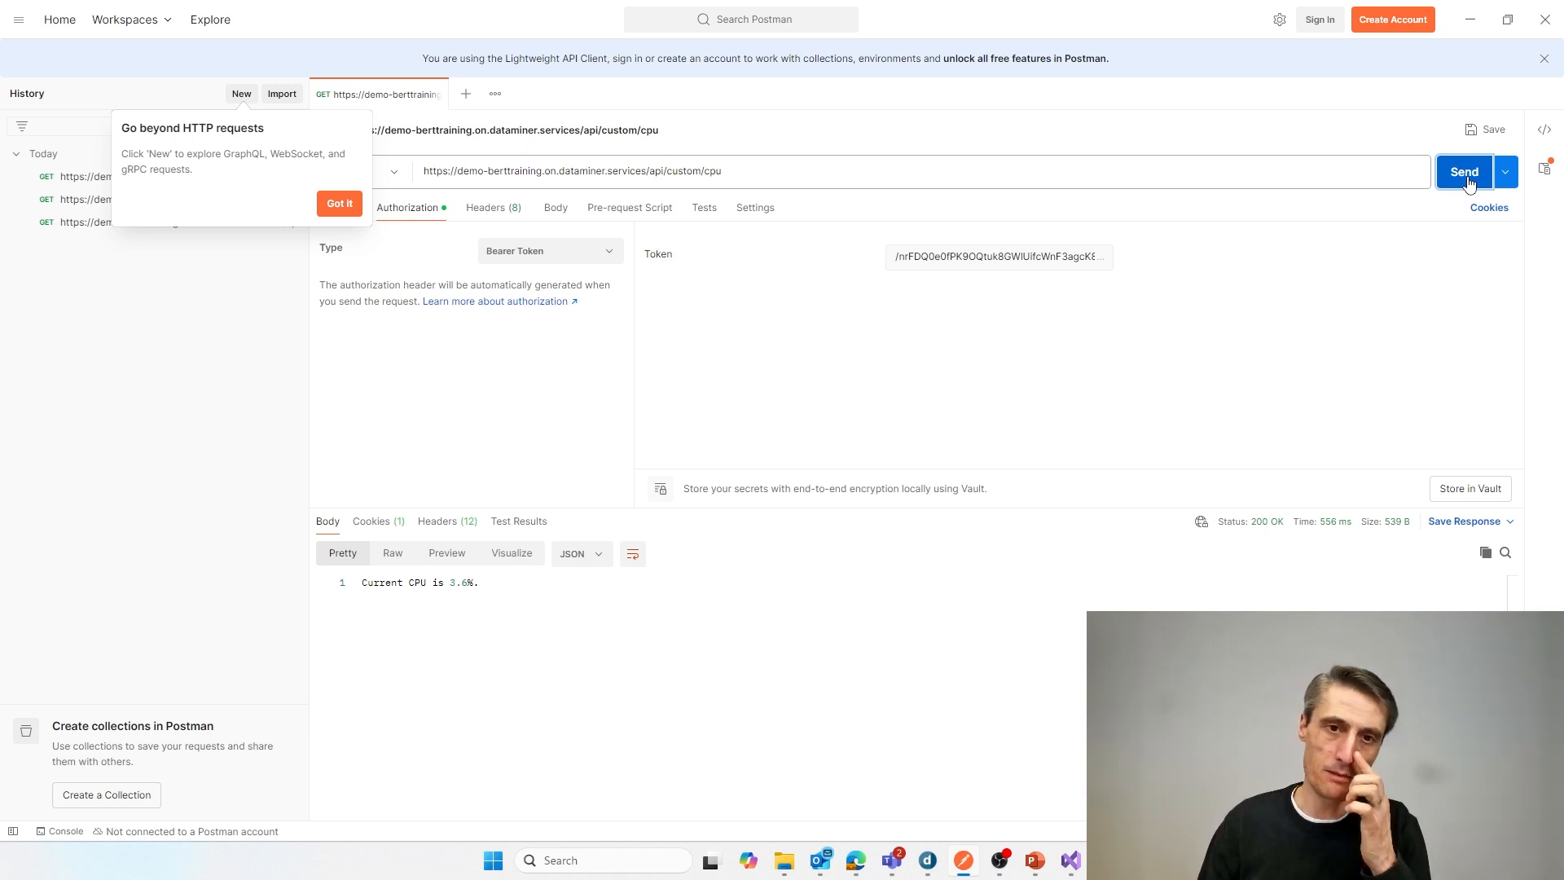
Step: Switch to Visual Studio and examine the returned ApiTriggerOutput's ResponseBody and ResponseCode in UserDefinedApiForCPU_1.cs, then minimise the window
left_click(1070, 860)
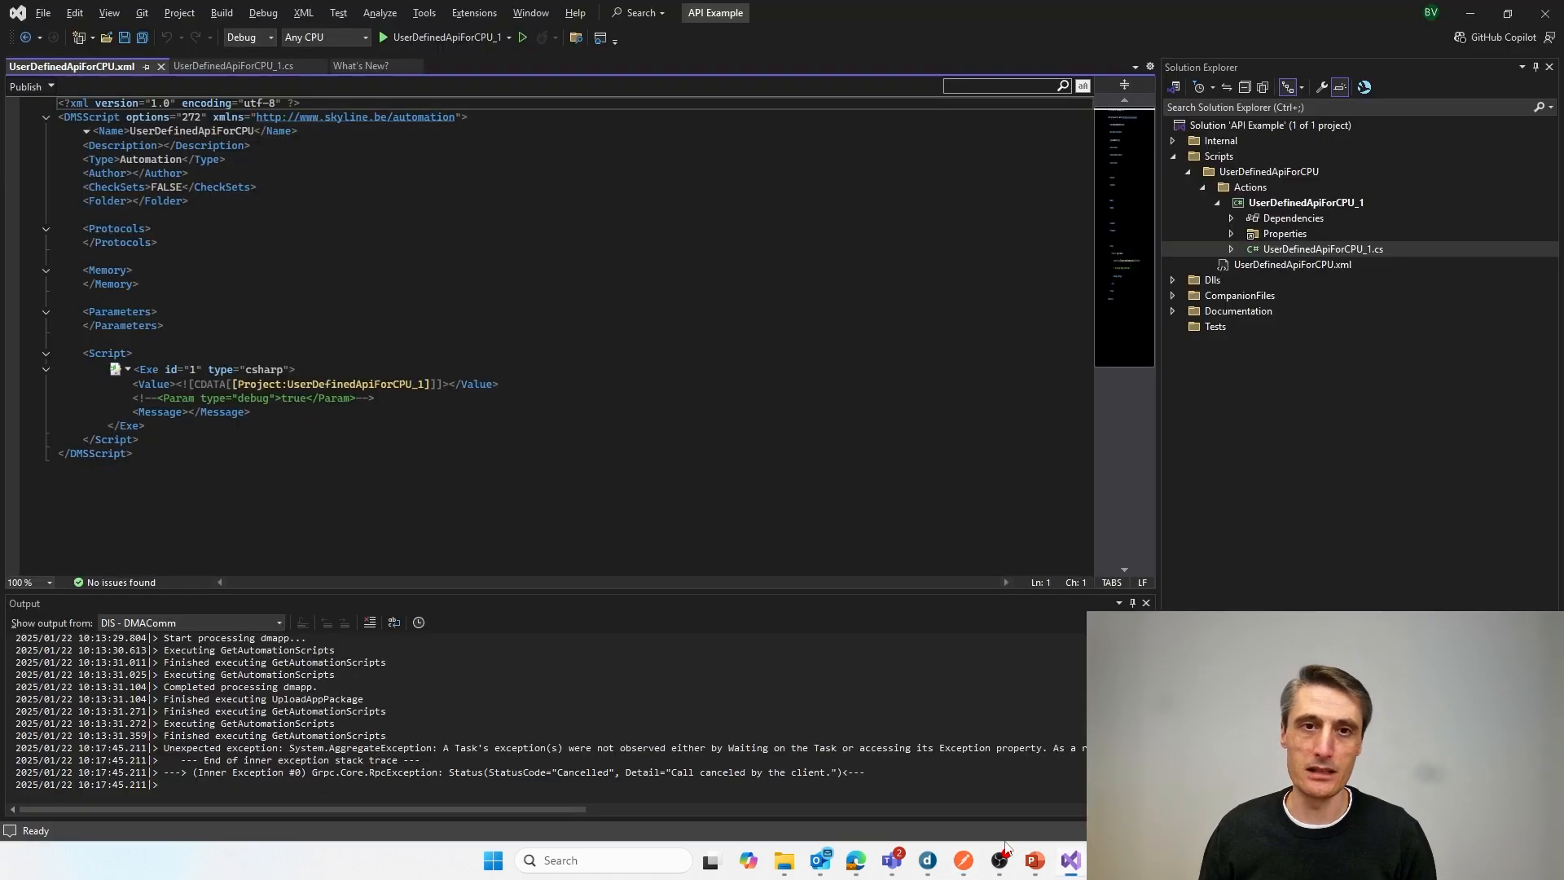
left_click(220, 65)
left_click_drag(190, 444, 362, 511)
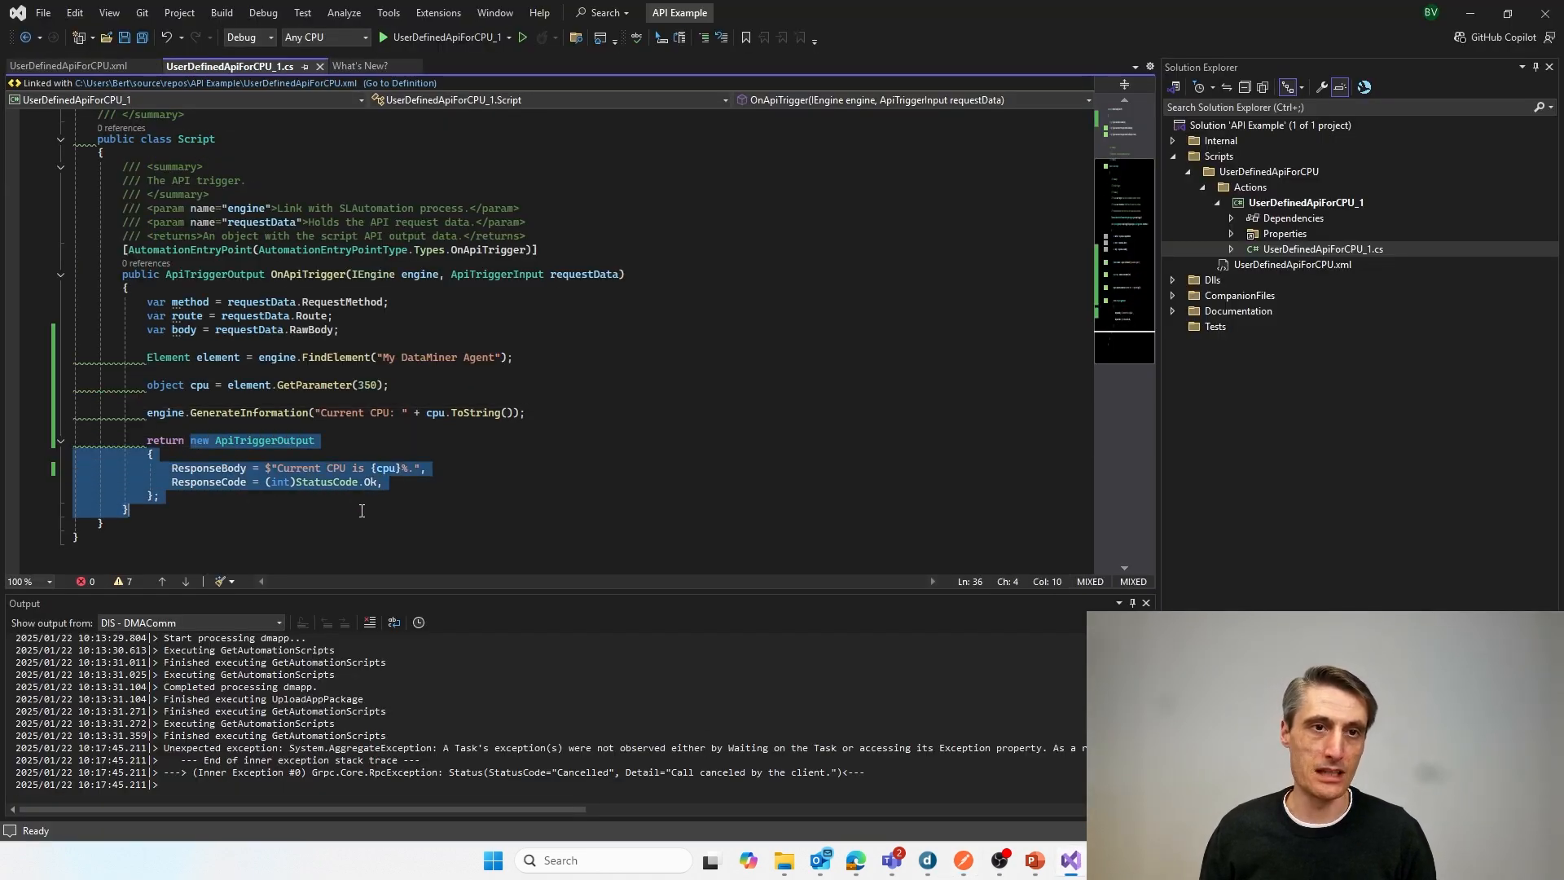
left_click(442, 497)
left_click(468, 473)
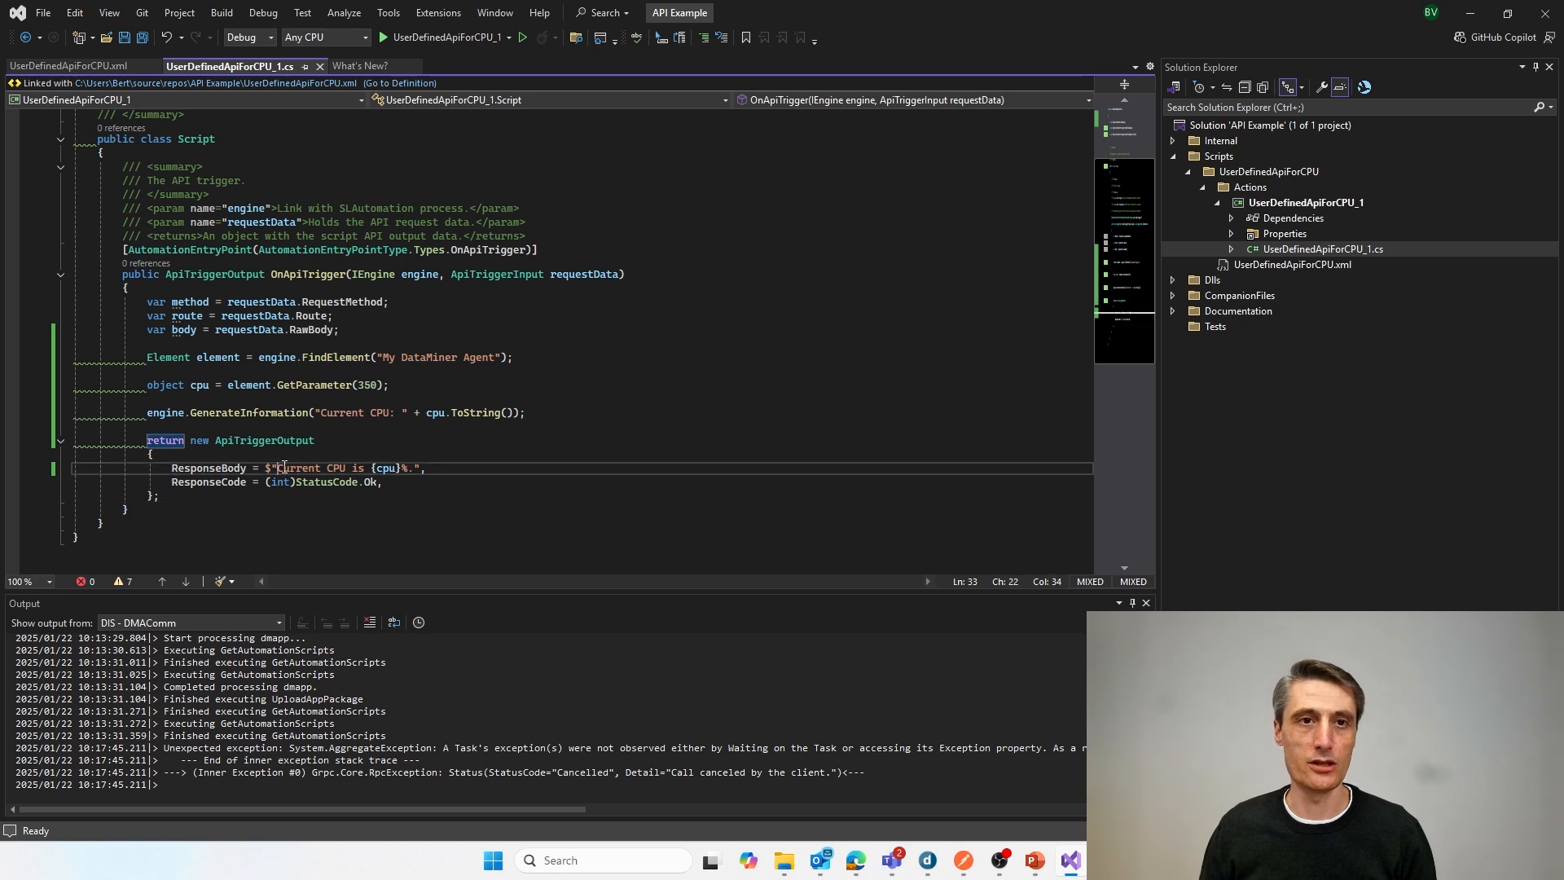
left_click_drag(382, 482, 254, 484)
left_click(467, 490)
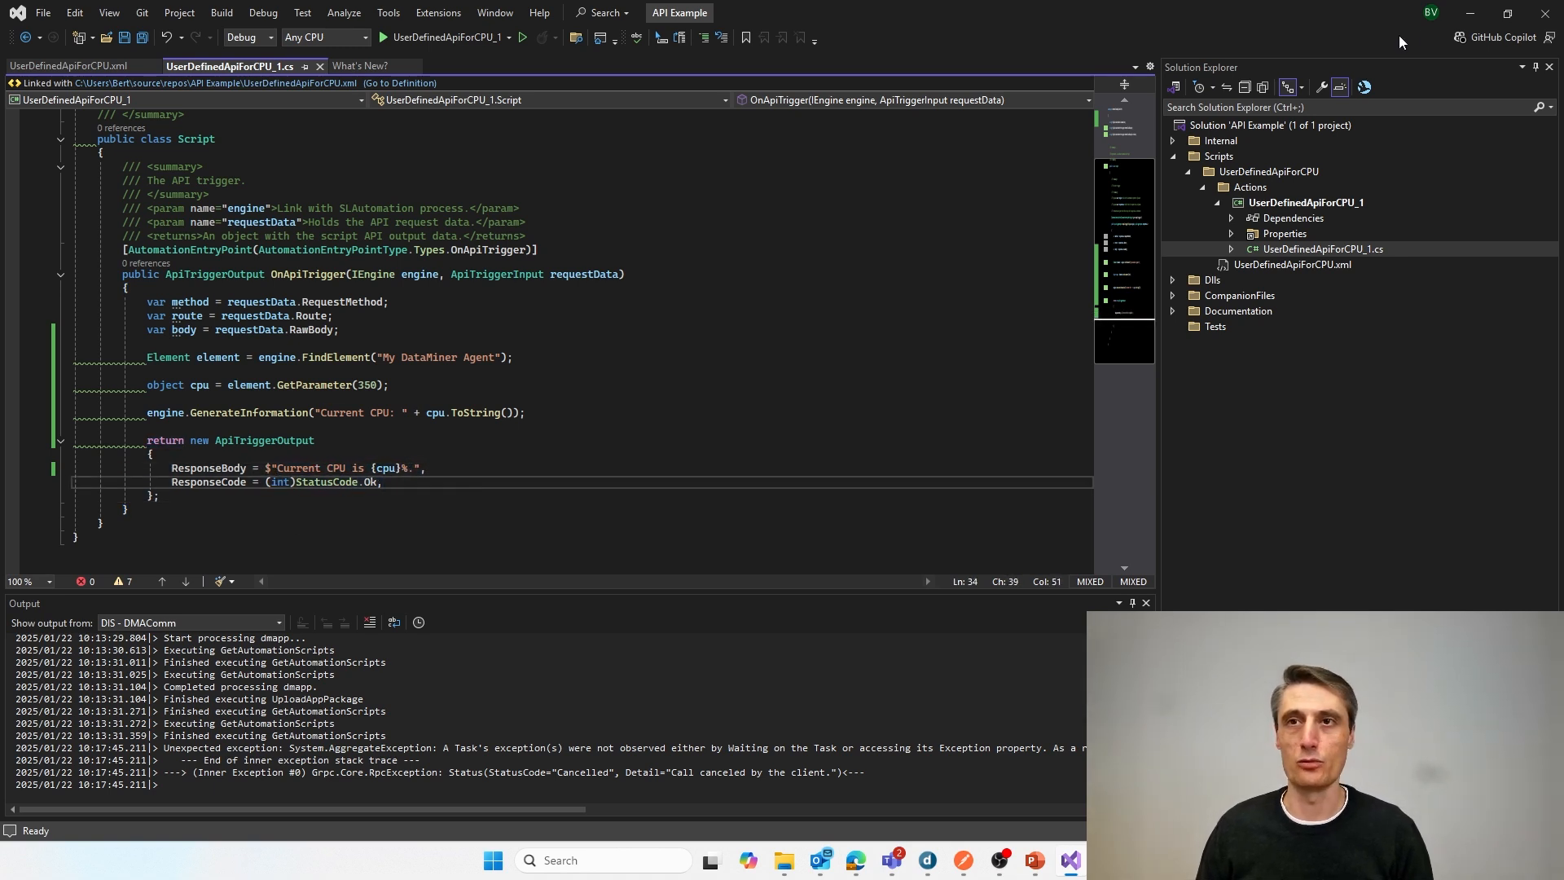
left_click(1479, 17)
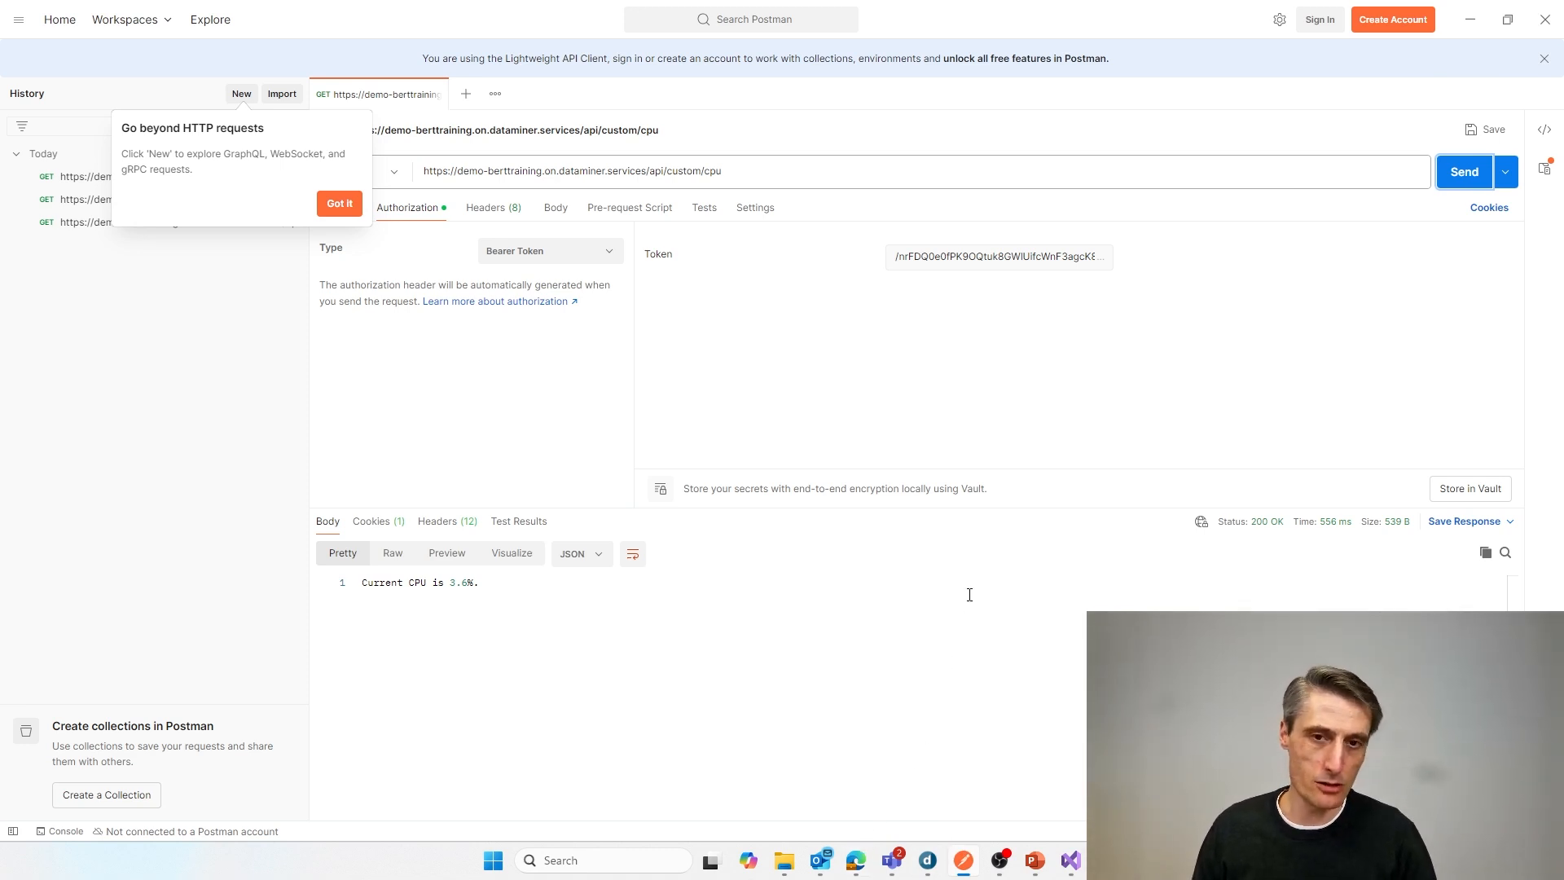
Step: Switch to the Simple HTTP POST And GET Requests page in Edge and complete the request URL with cpu after /api/custom/
left_click(856, 862)
left_click(798, 14)
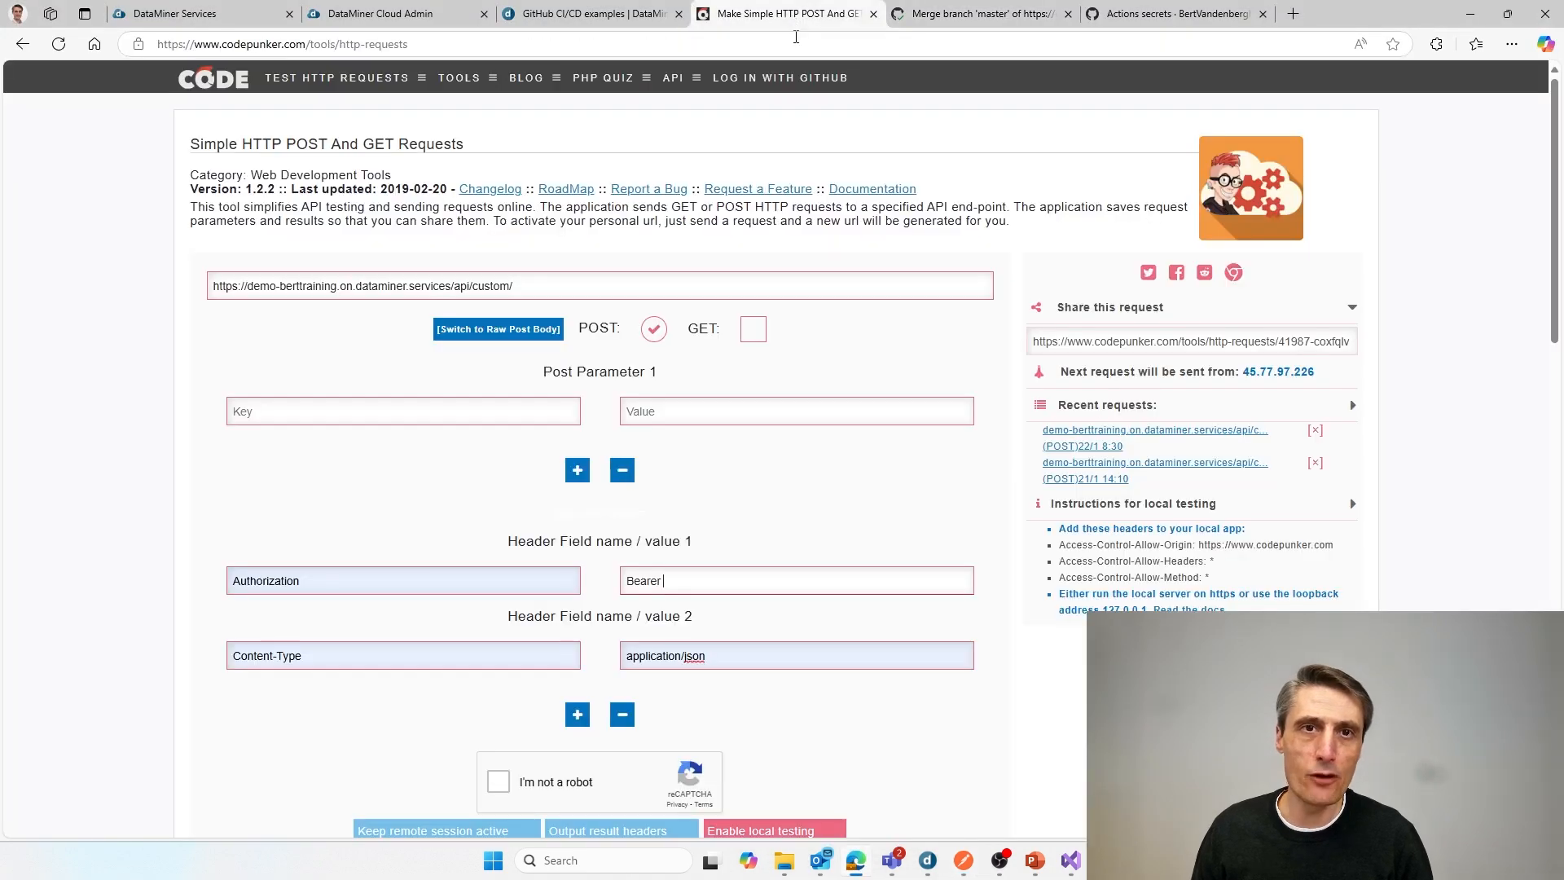
left_click(525, 285)
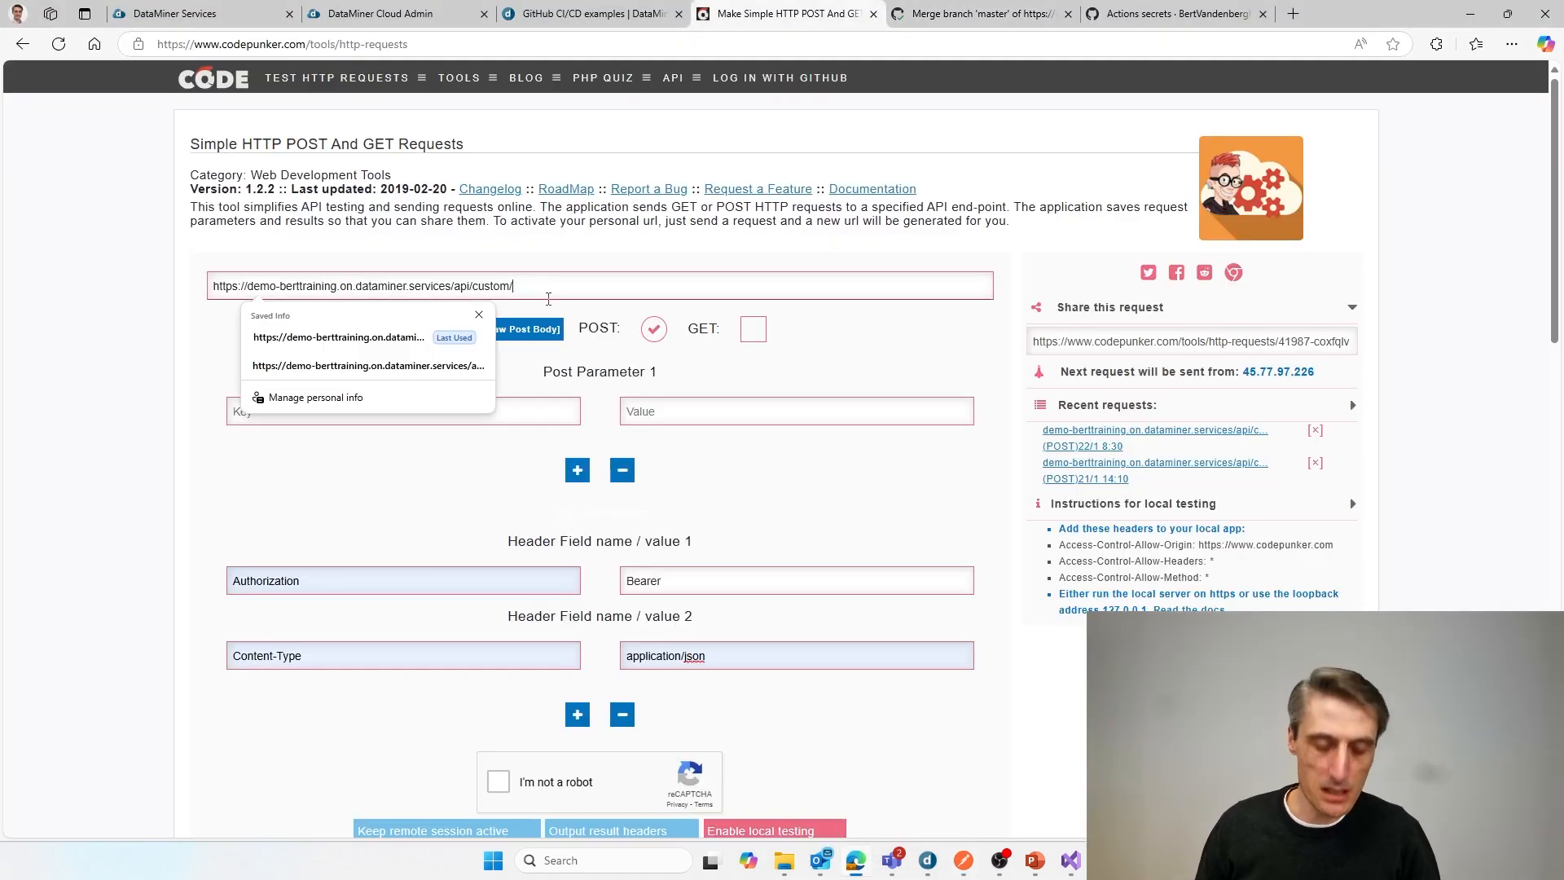
type("c")
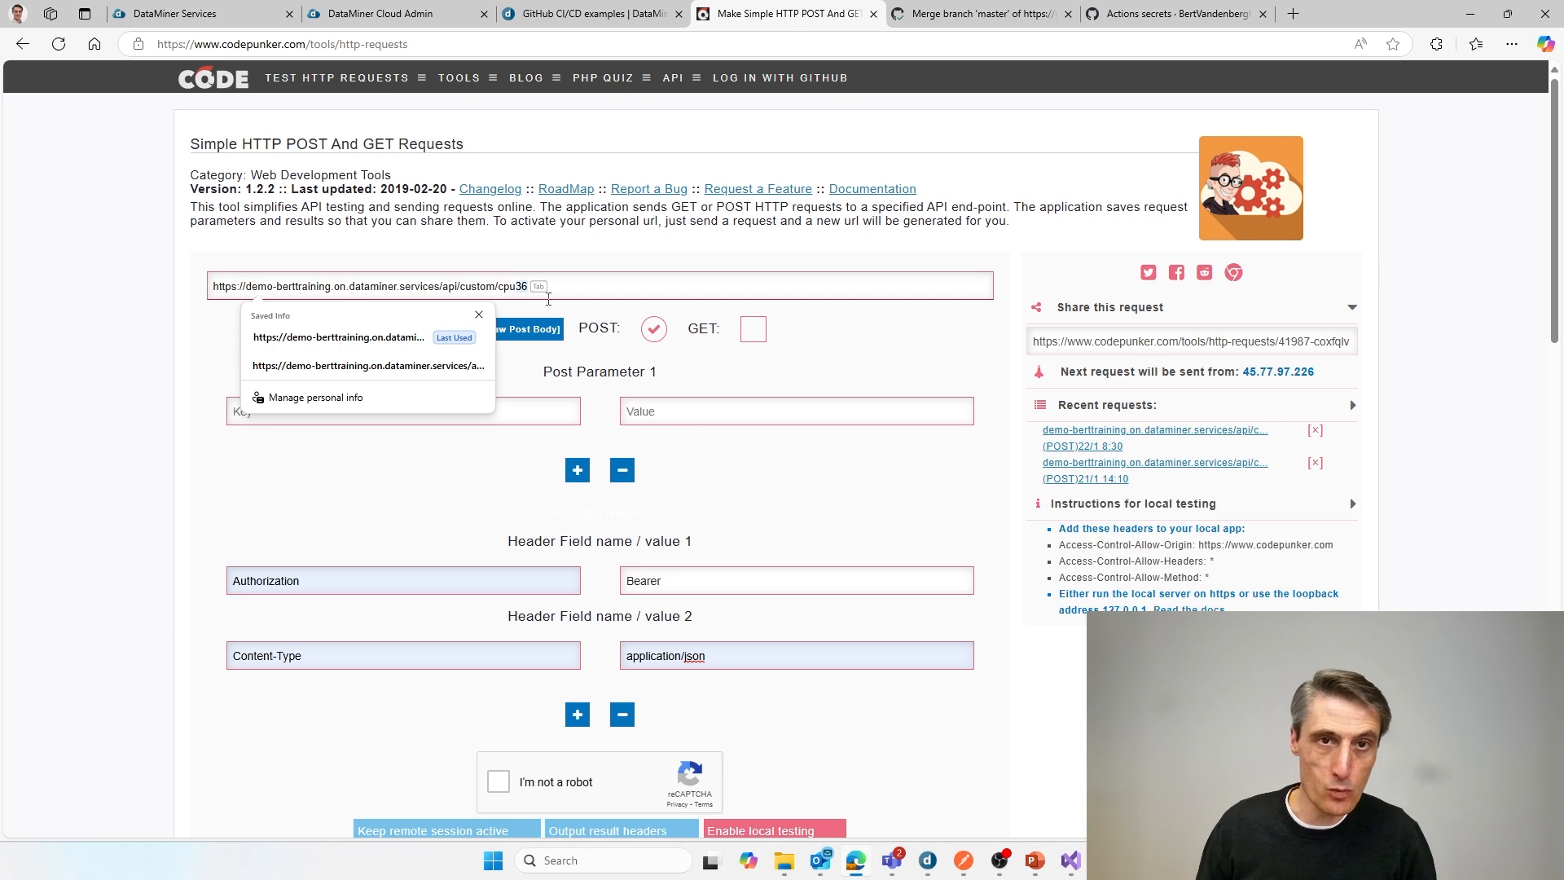
type("pu")
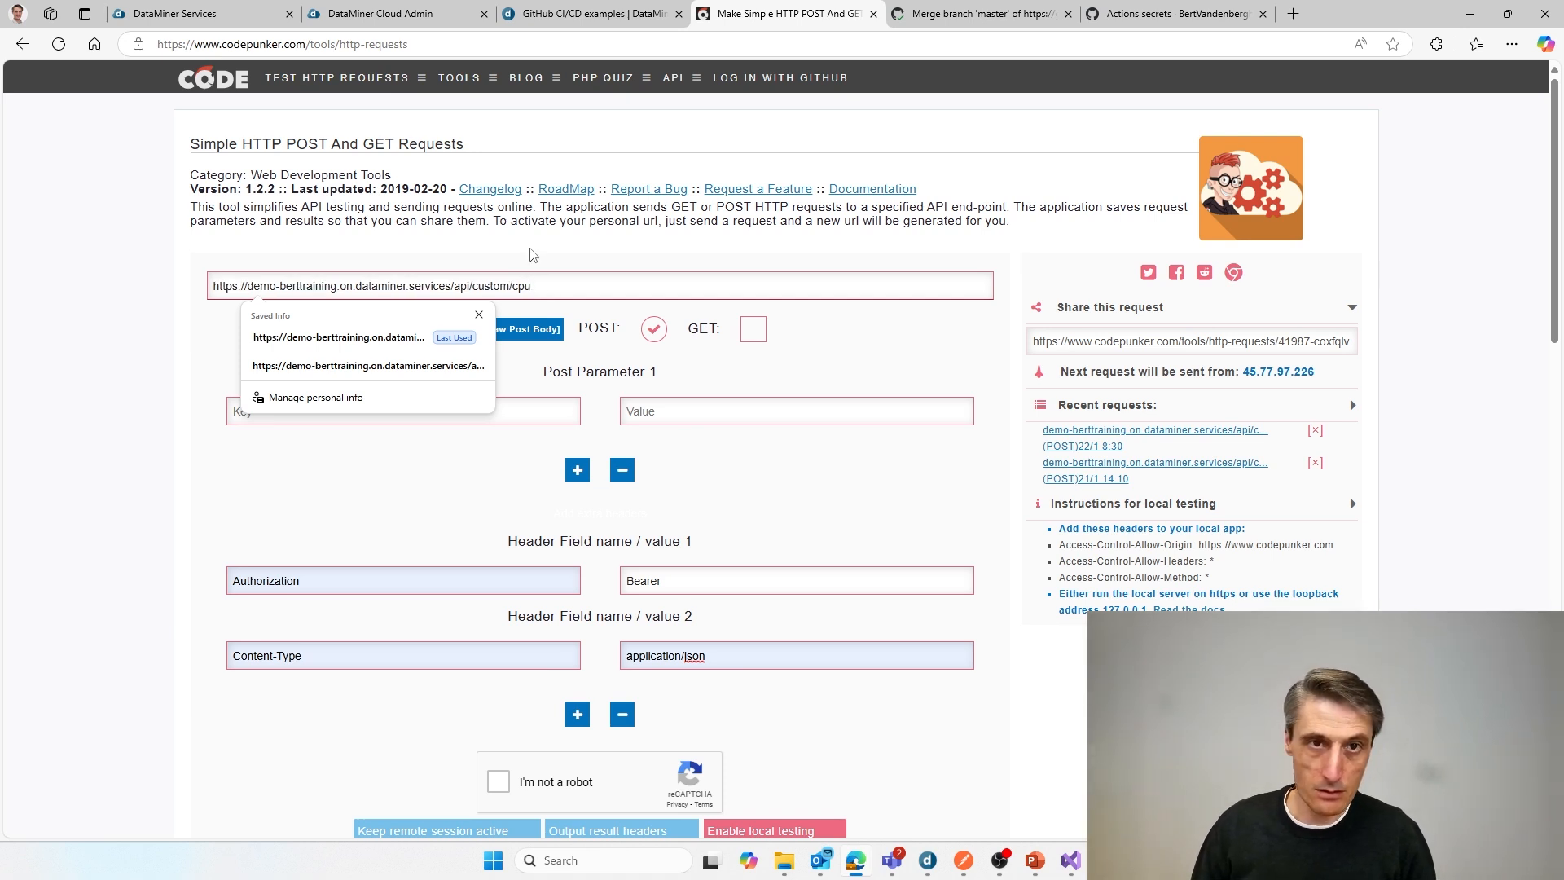
left_click(533, 255)
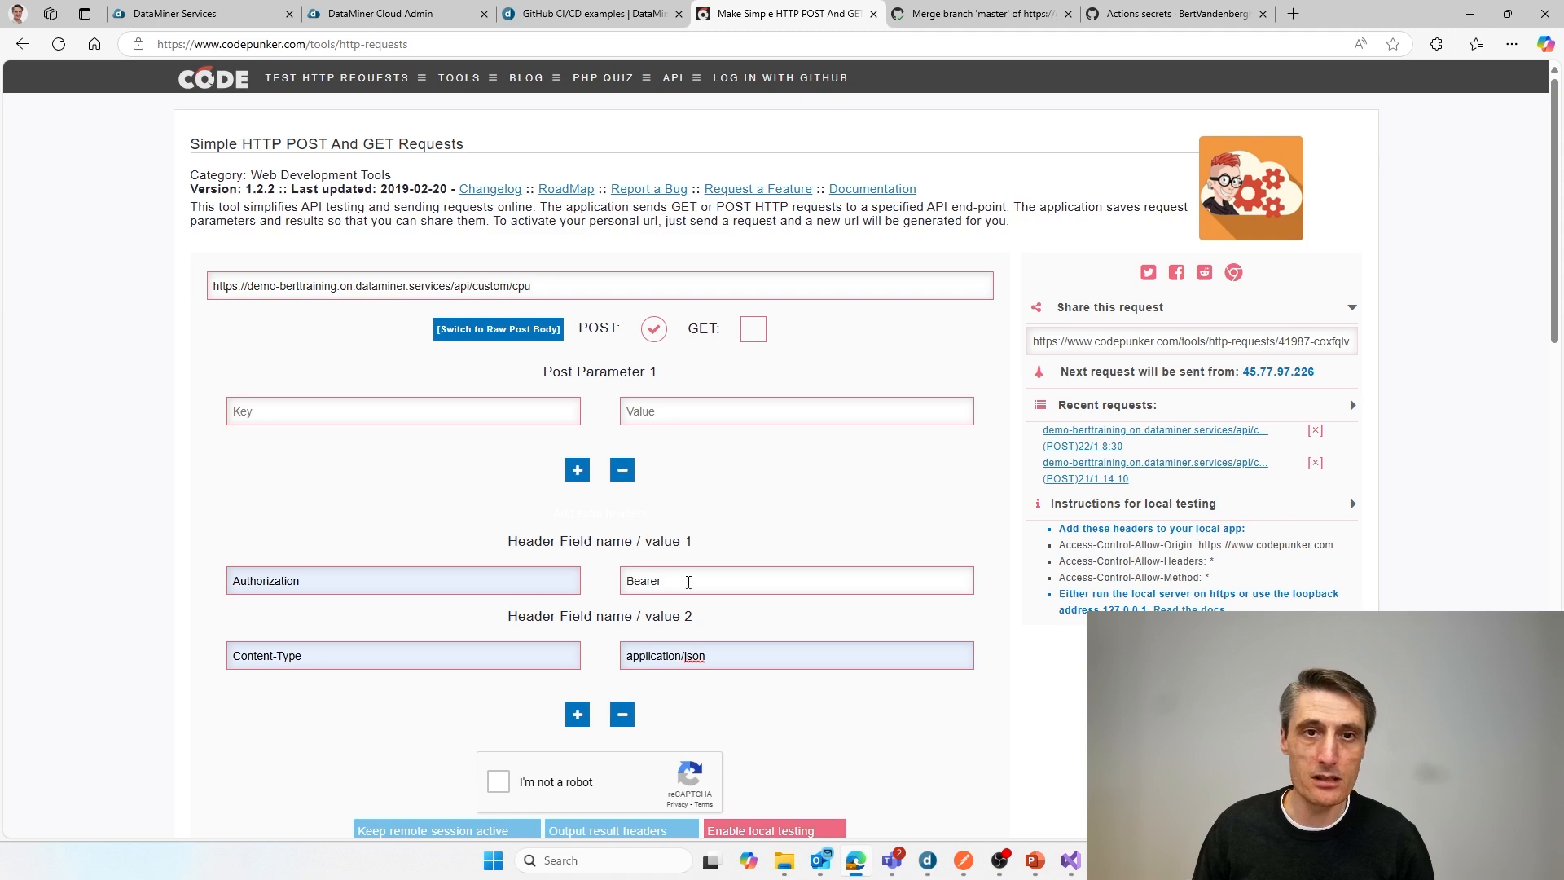
Step: Paste the copied API token after Bearer in the Authorization header's value
left_click(689, 581)
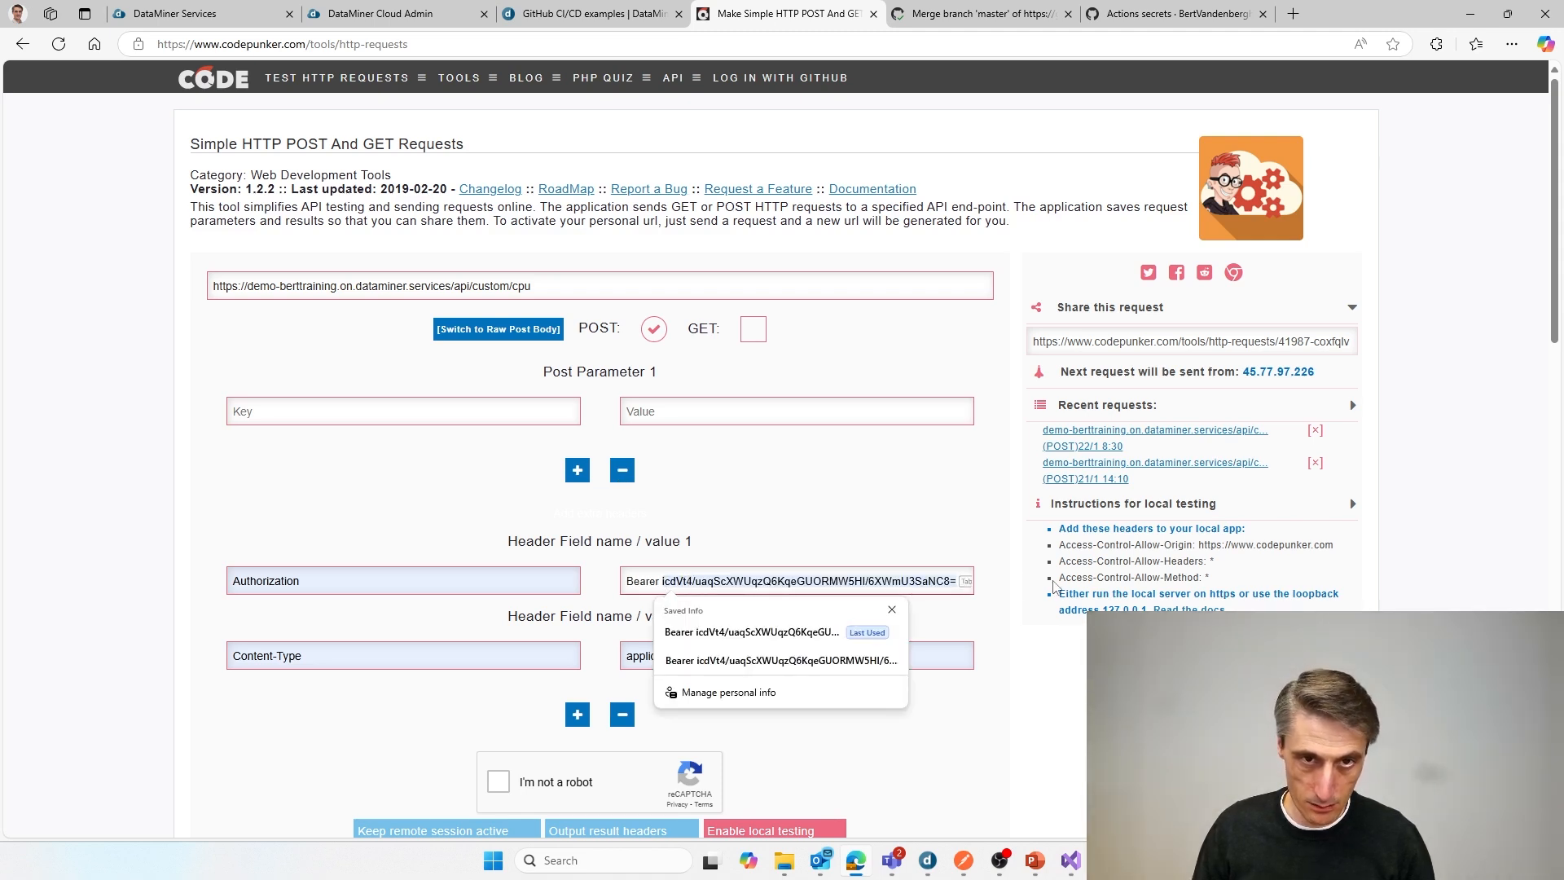
key("ctrl+v")
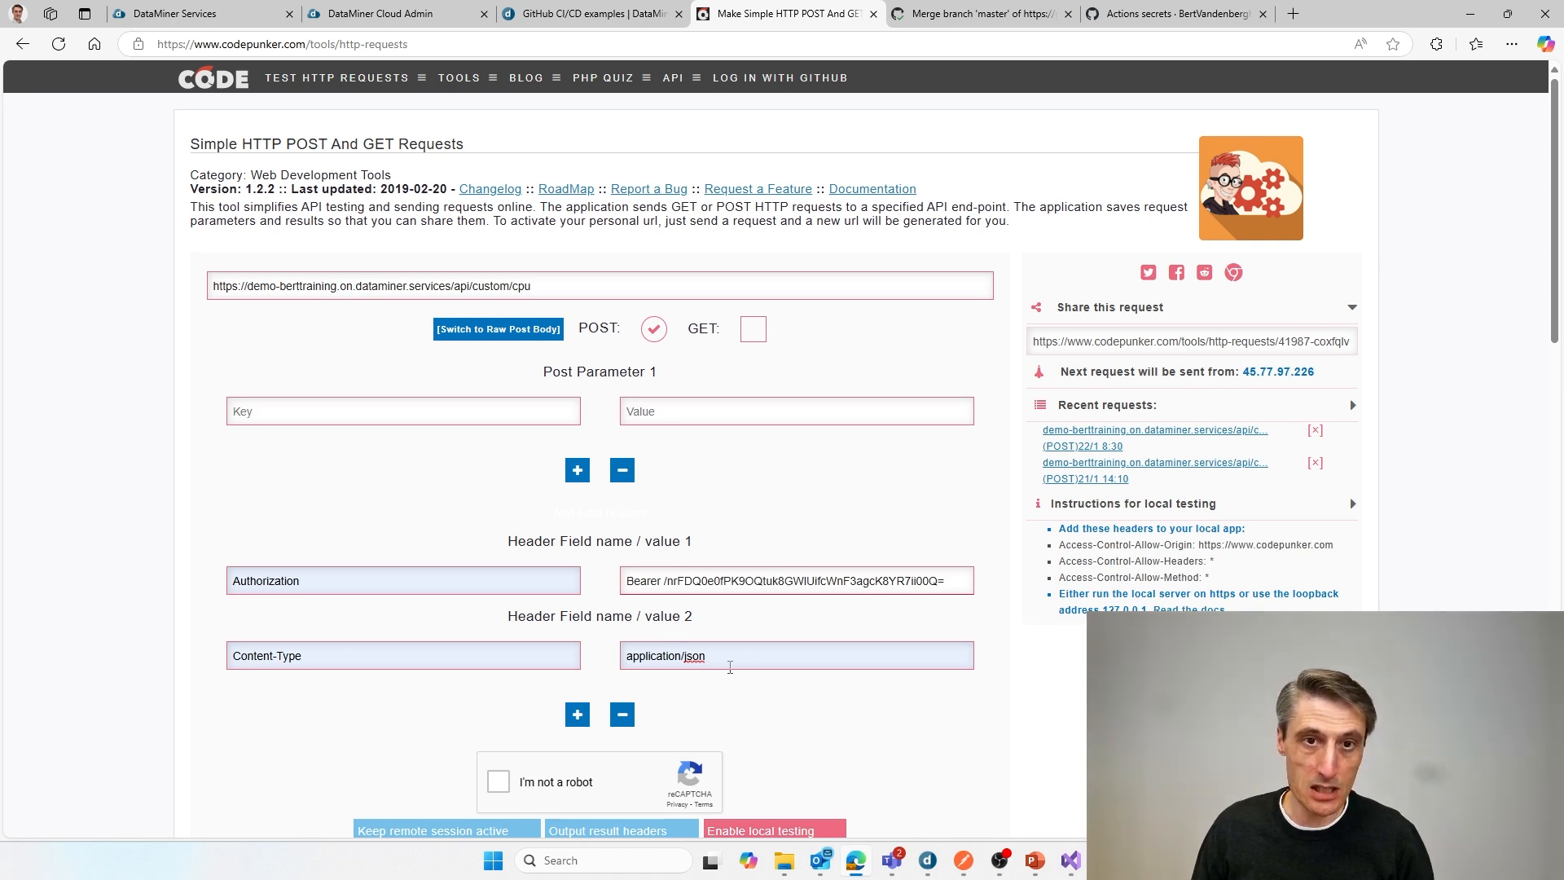
scroll(733, 668, "down", 1)
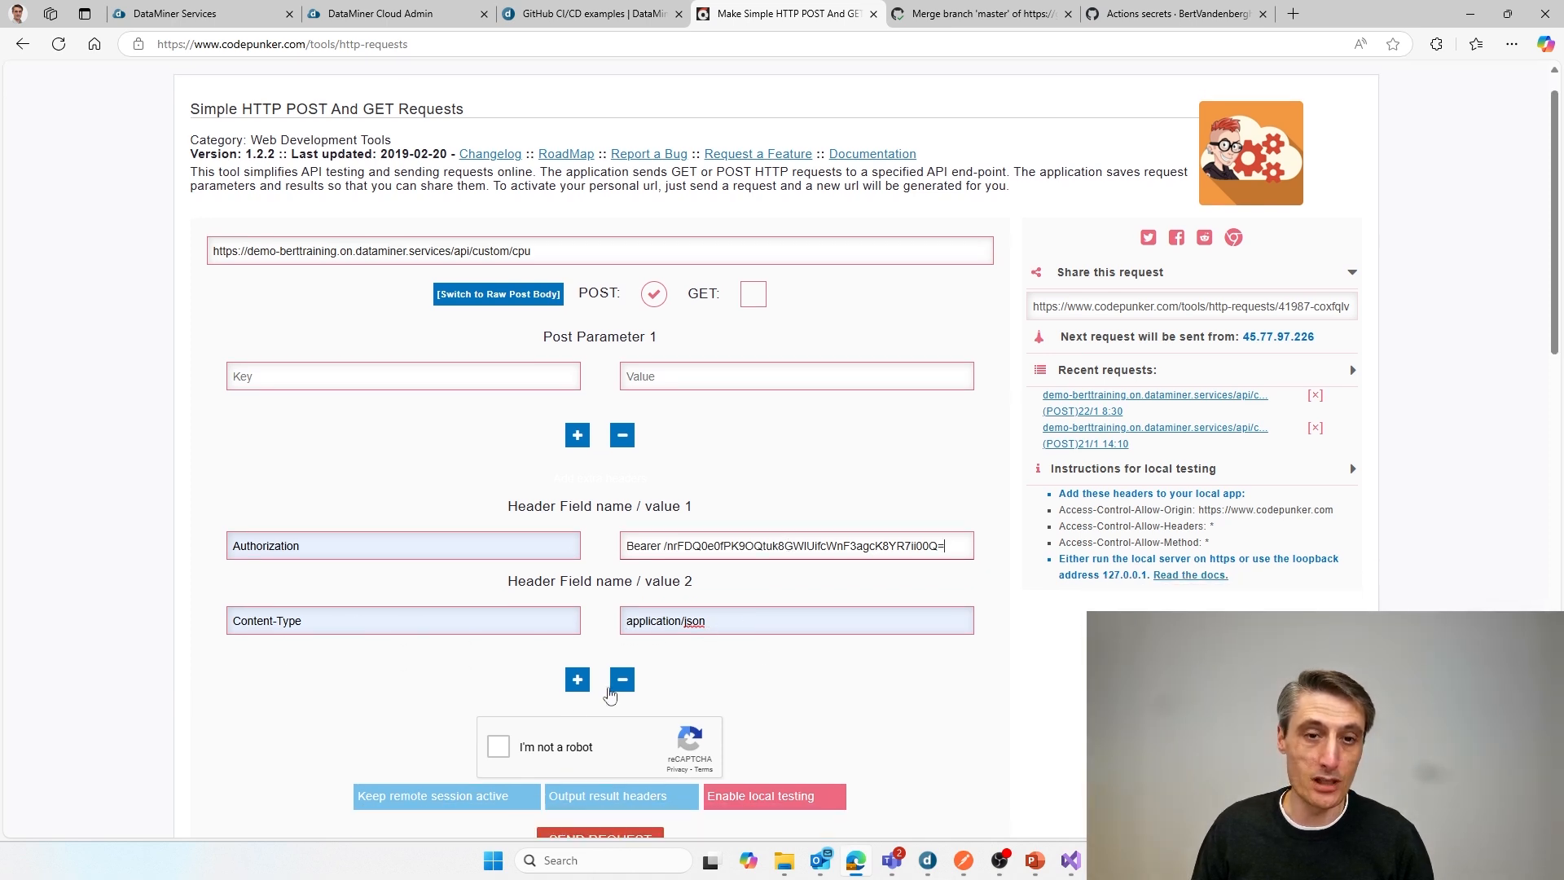
Step: Complete the reCAPTCHA check and send the POST request to the cpu API with the current headers
left_click(499, 747)
scroll(676, 741, "down", 2)
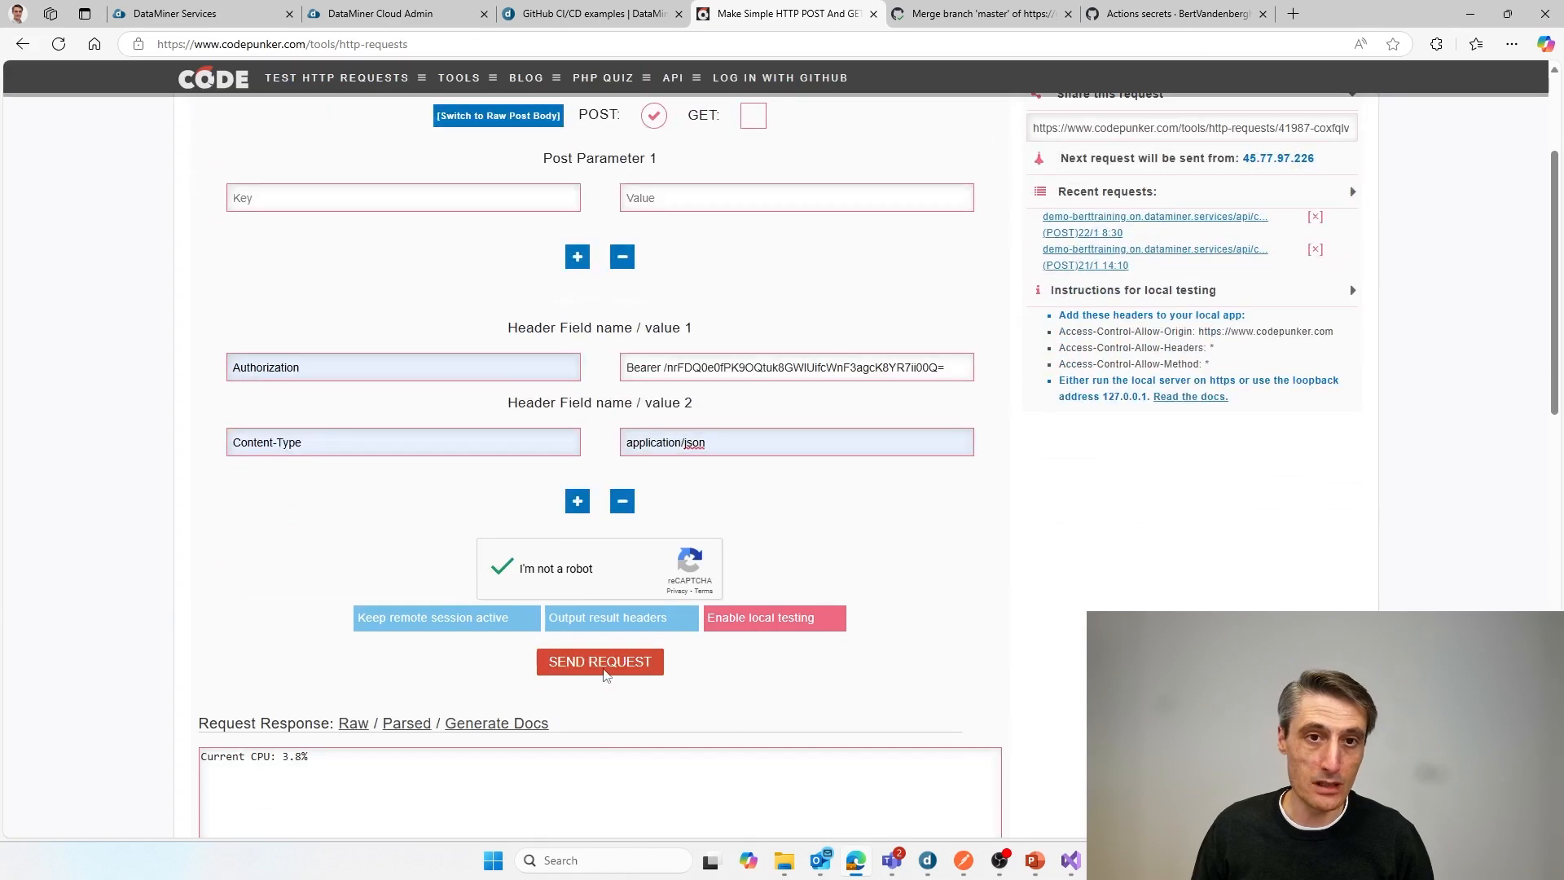
left_click(601, 662)
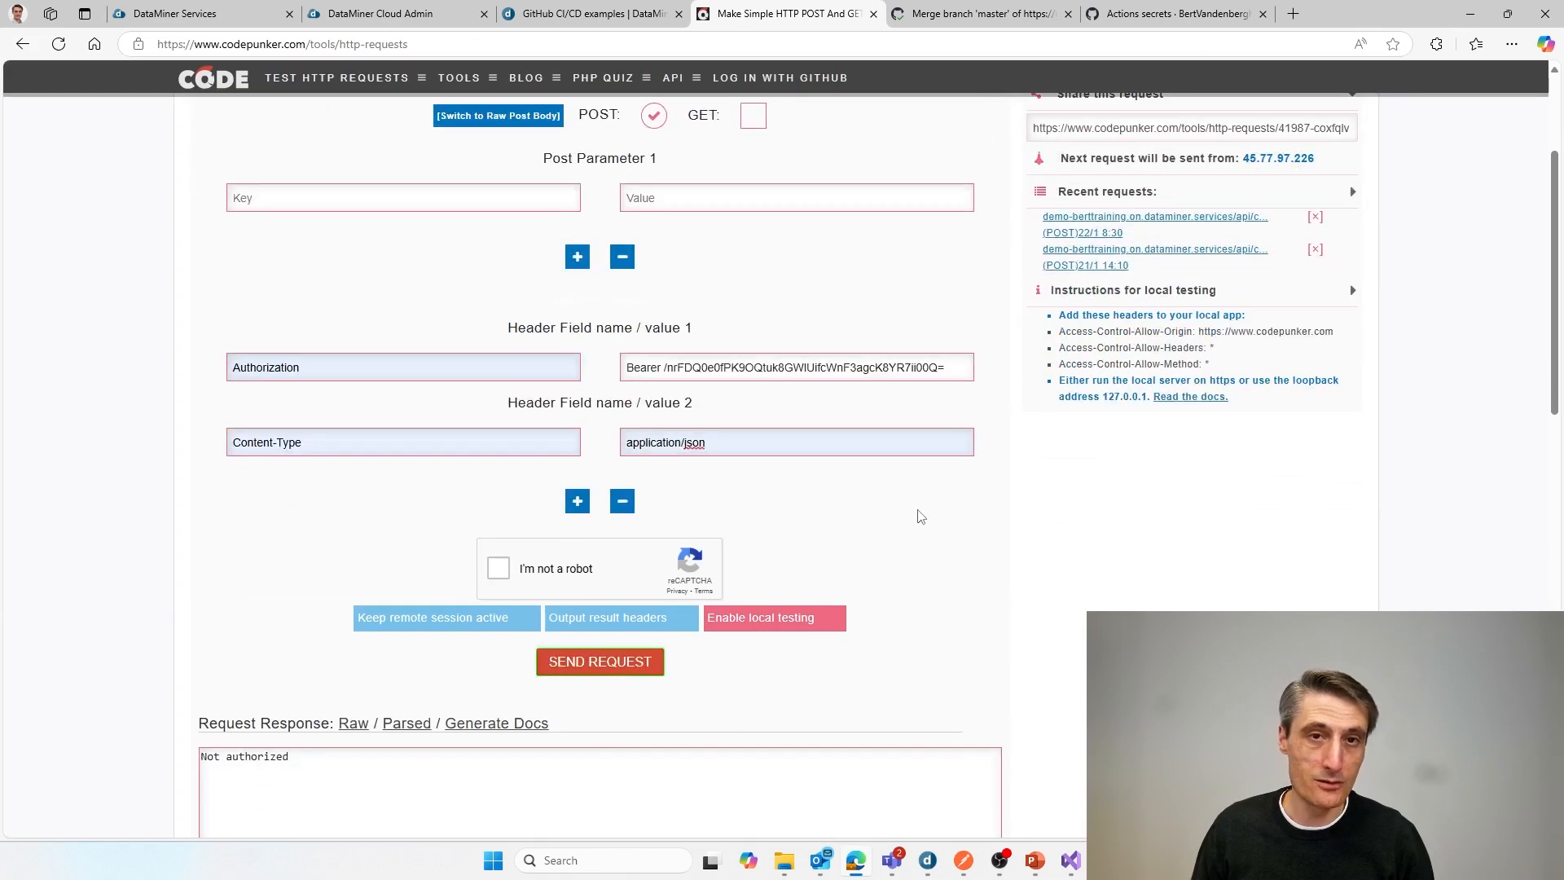
Step: Reload the request page and fill in the saved request URL, shortened to end in /api/custom/cpu
scroll(541, 64, "up", 1)
scroll(542, 65, "up", 1)
left_click(423, 49)
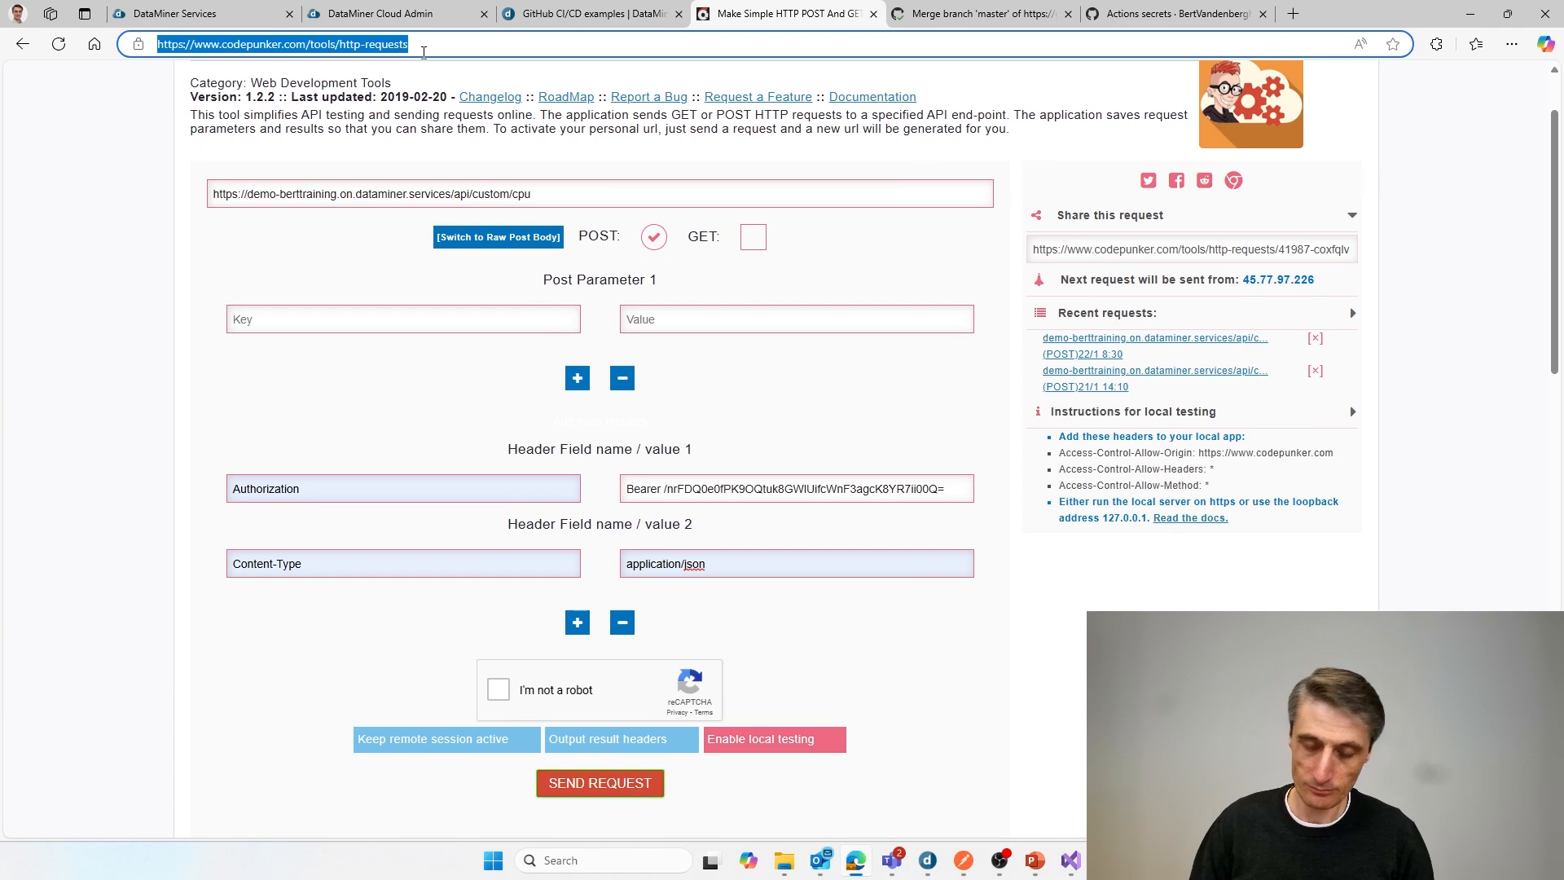
key("Return")
left_click(424, 185)
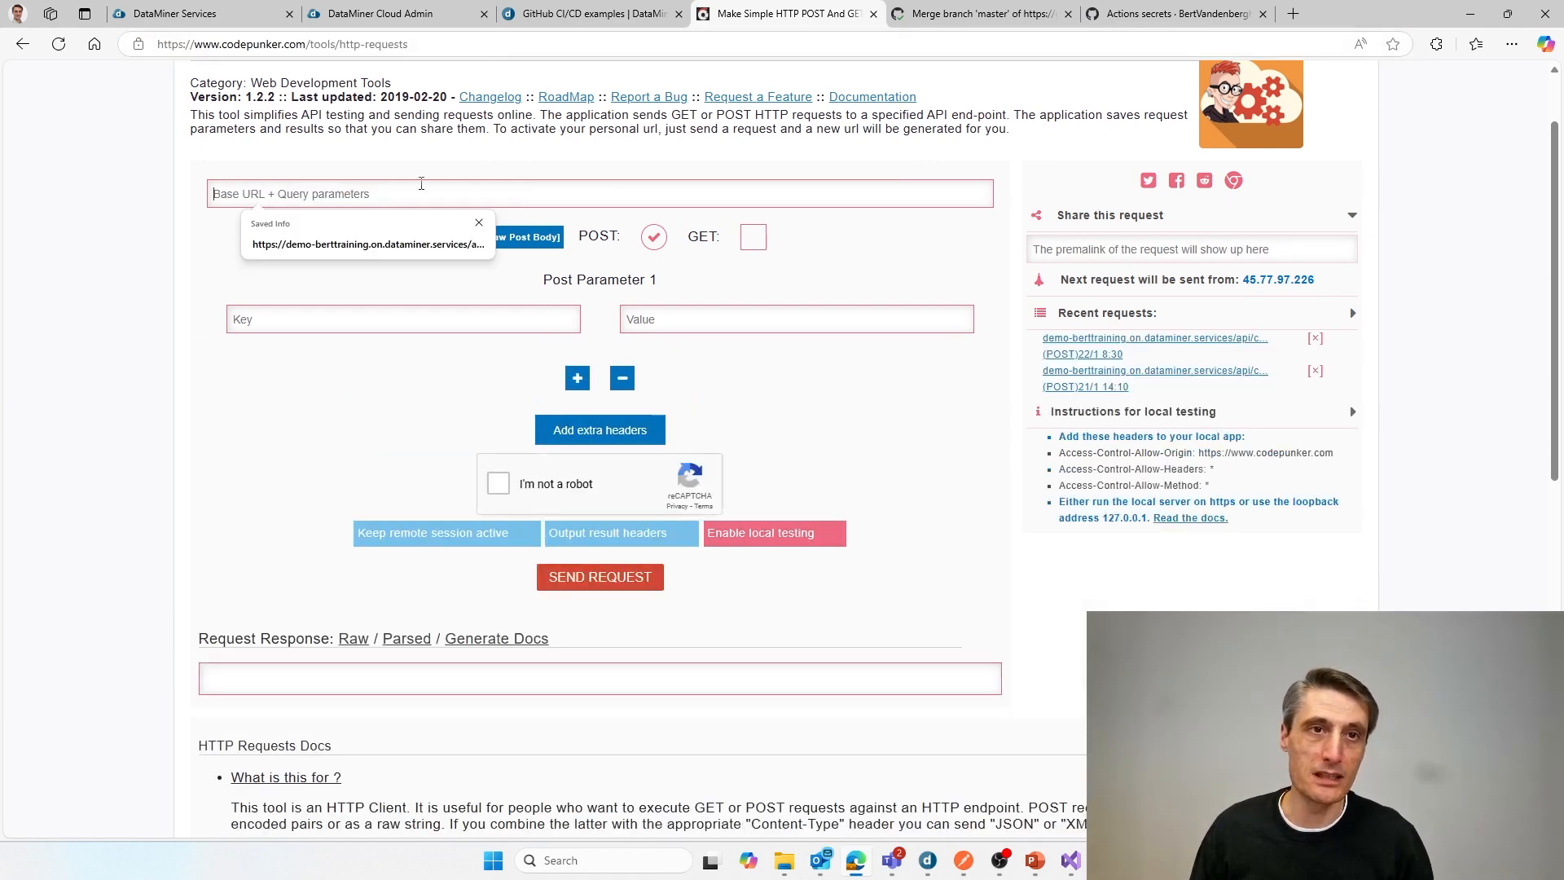
left_click(371, 241)
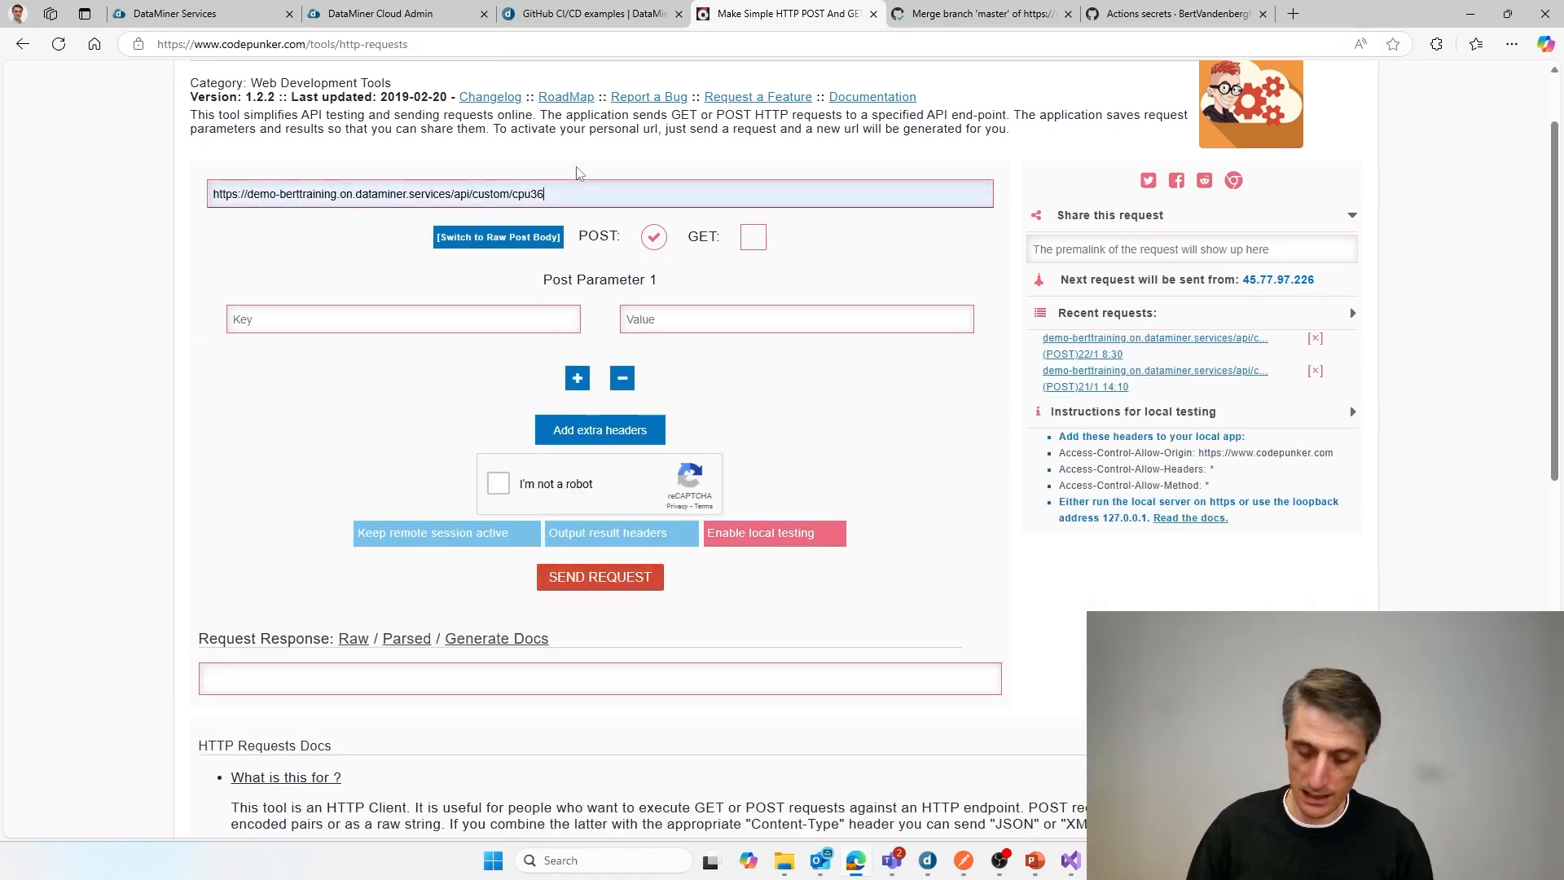
left_click(757, 291)
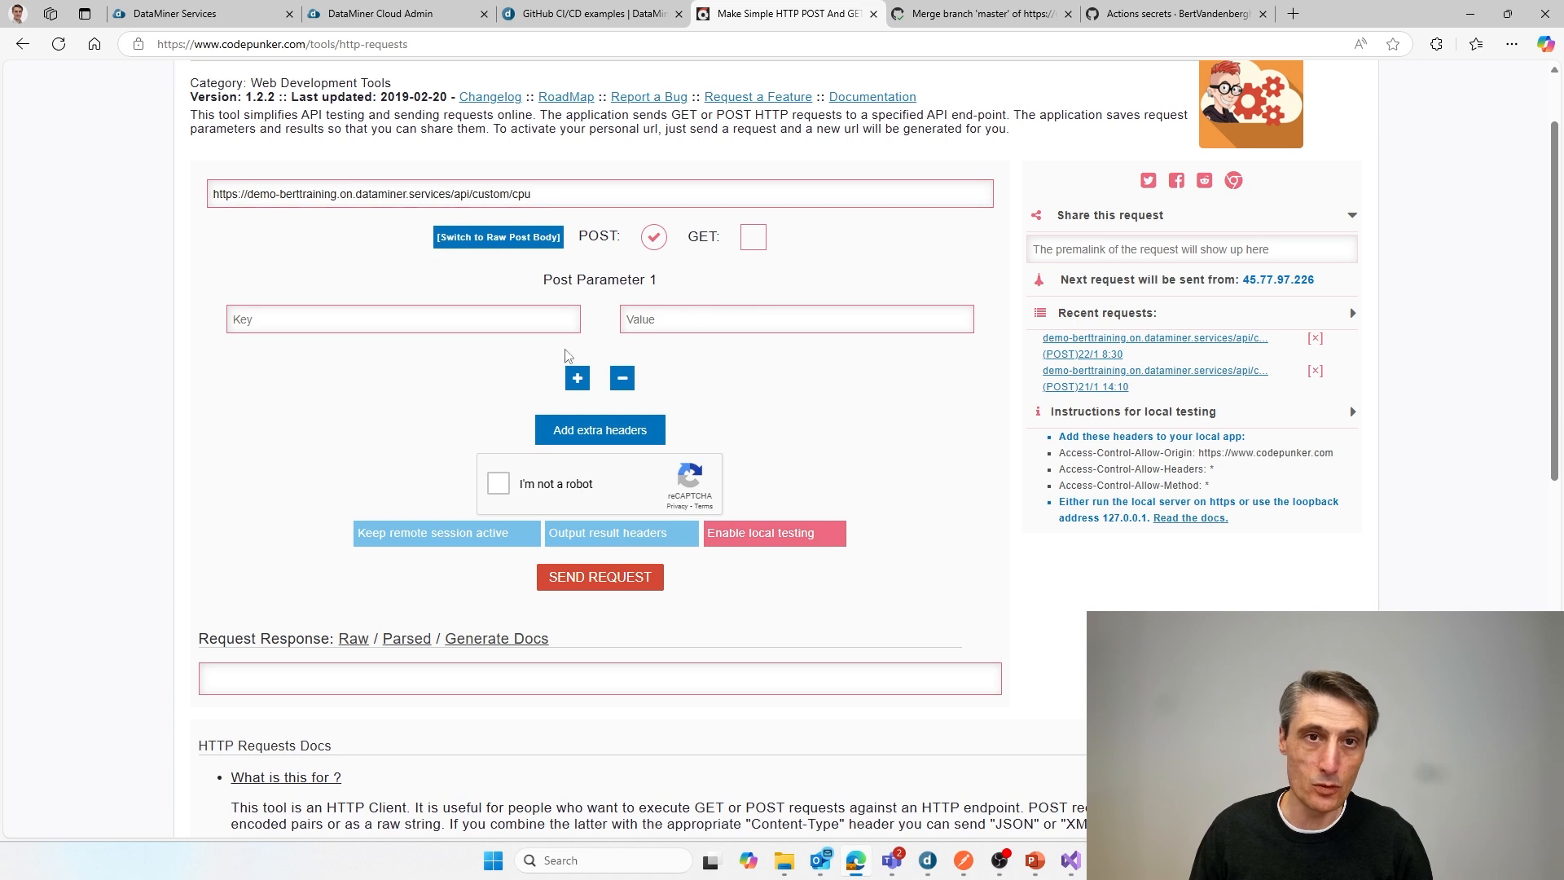
Step: Add an Authorization header whose value is Bearer followed by the copied API token
left_click(624, 430)
left_click(530, 489)
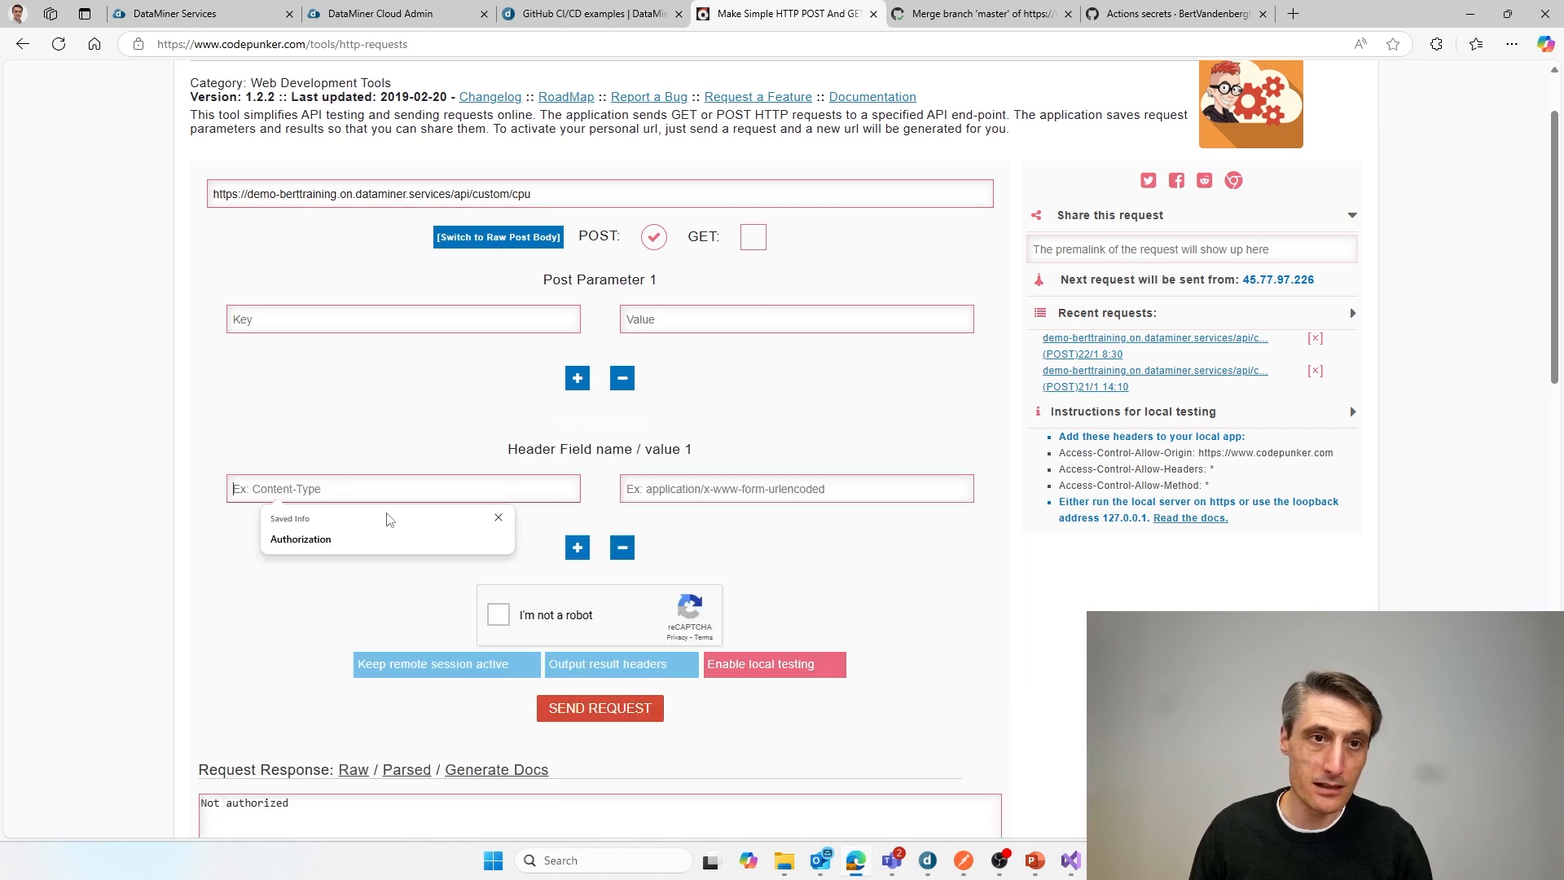
left_click(401, 538)
left_click(703, 489)
left_click(702, 540)
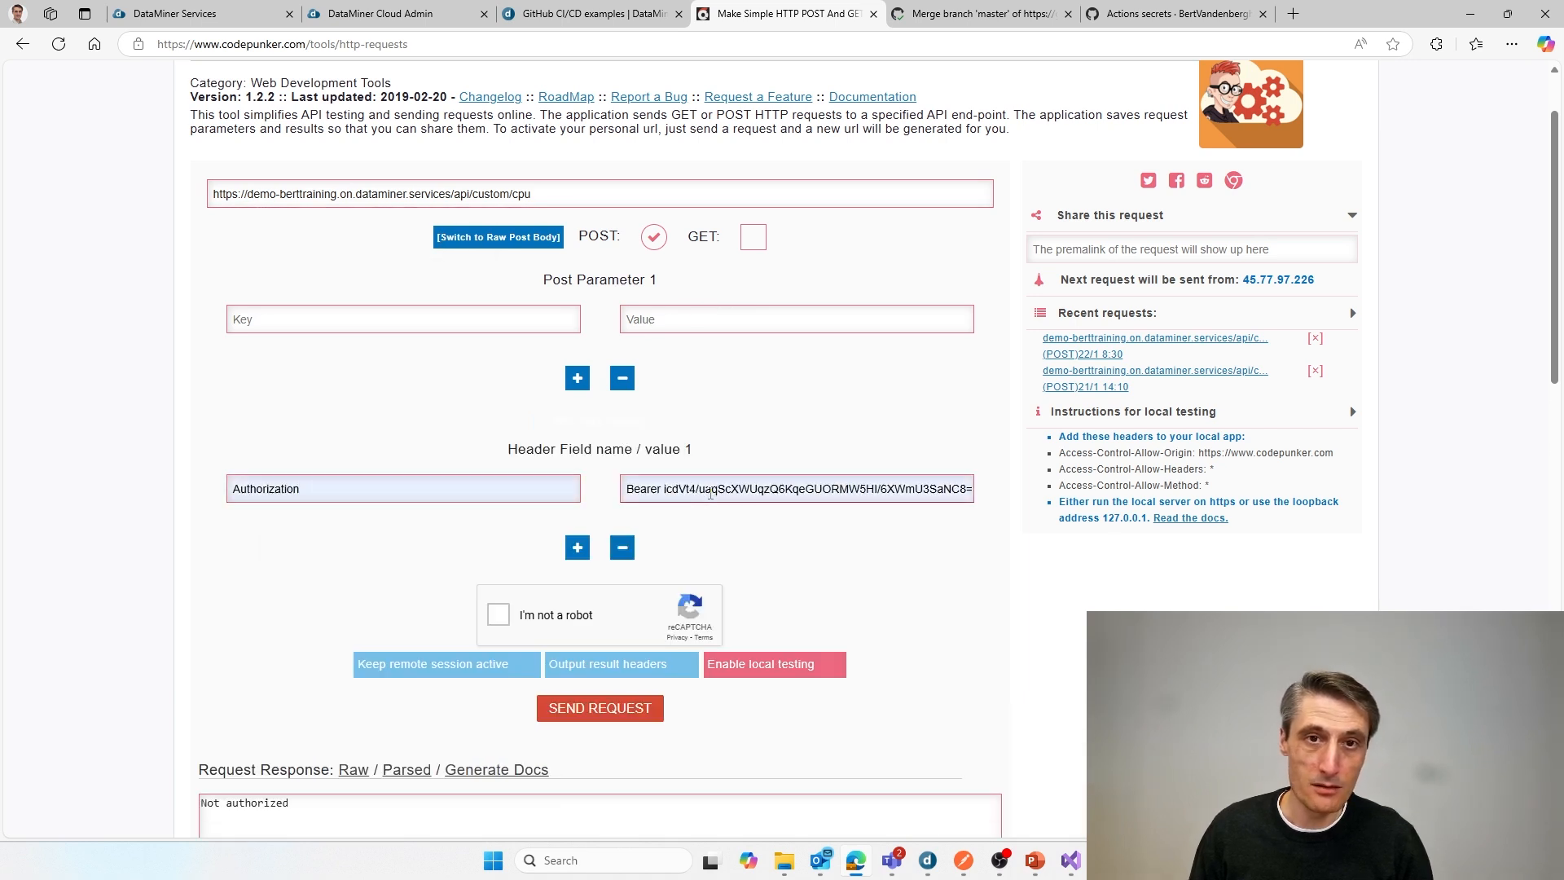
triple_click(670, 491)
type("Bearer")
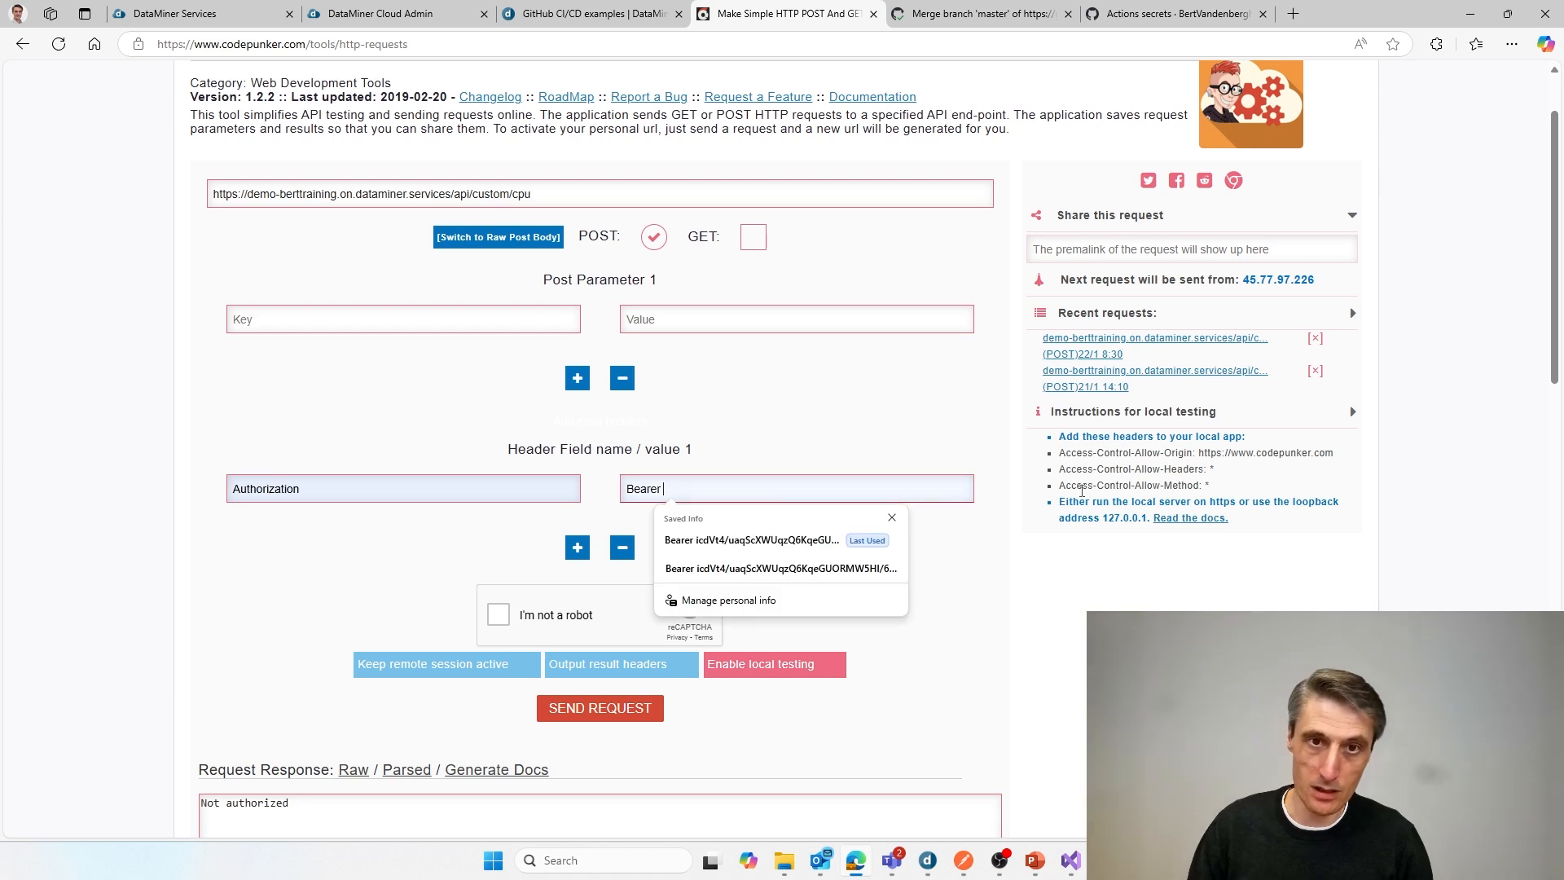
key("ctrl+v")
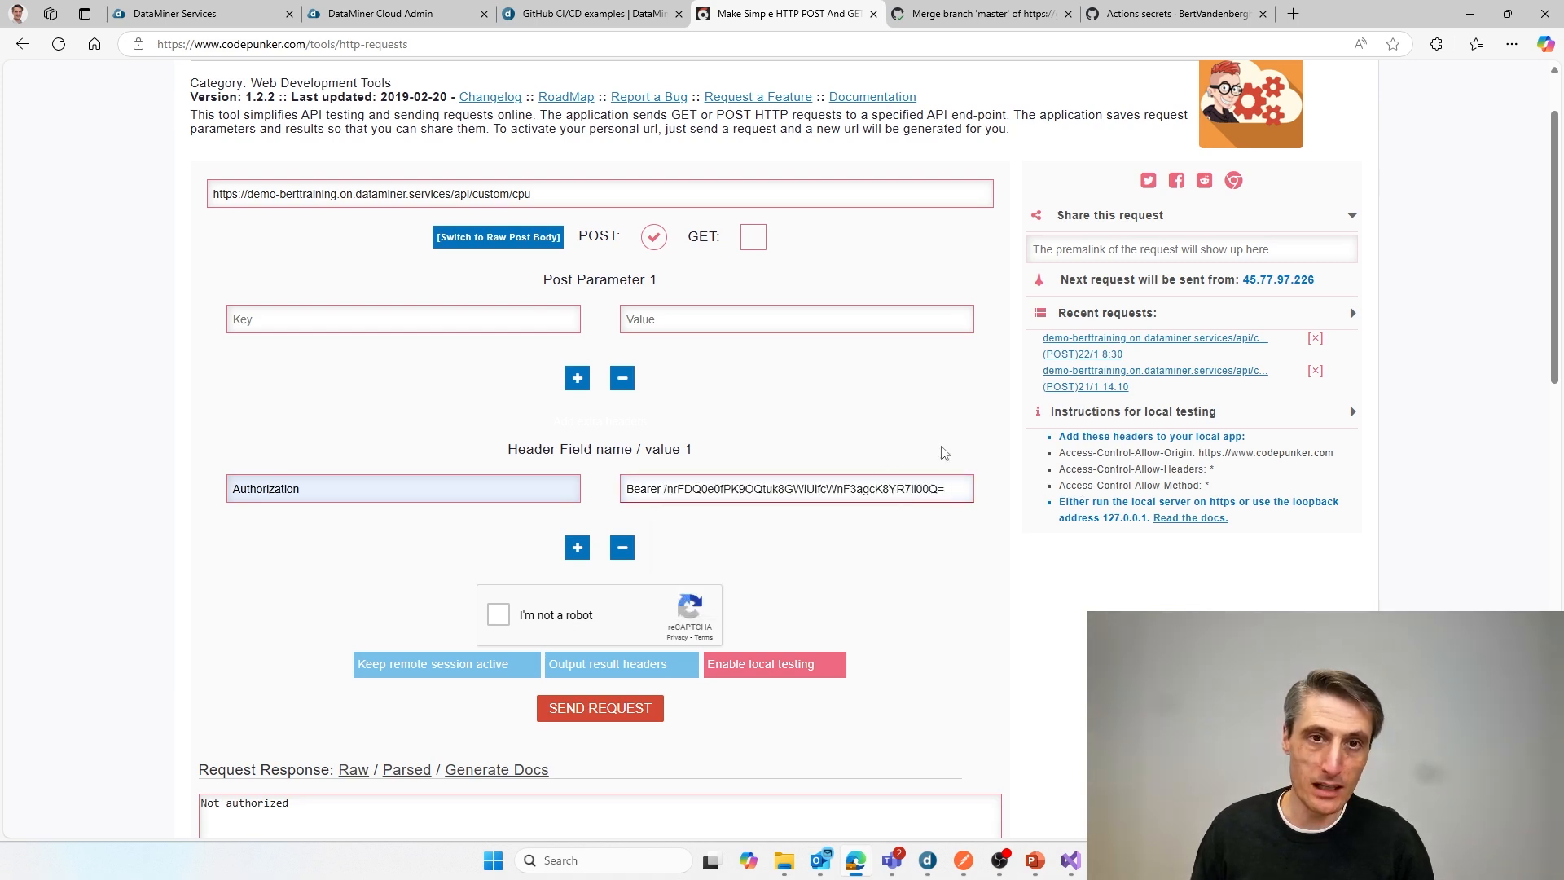
Step: Add a second header, Content-Type, with the value application/json
left_click(580, 554)
left_click(421, 575)
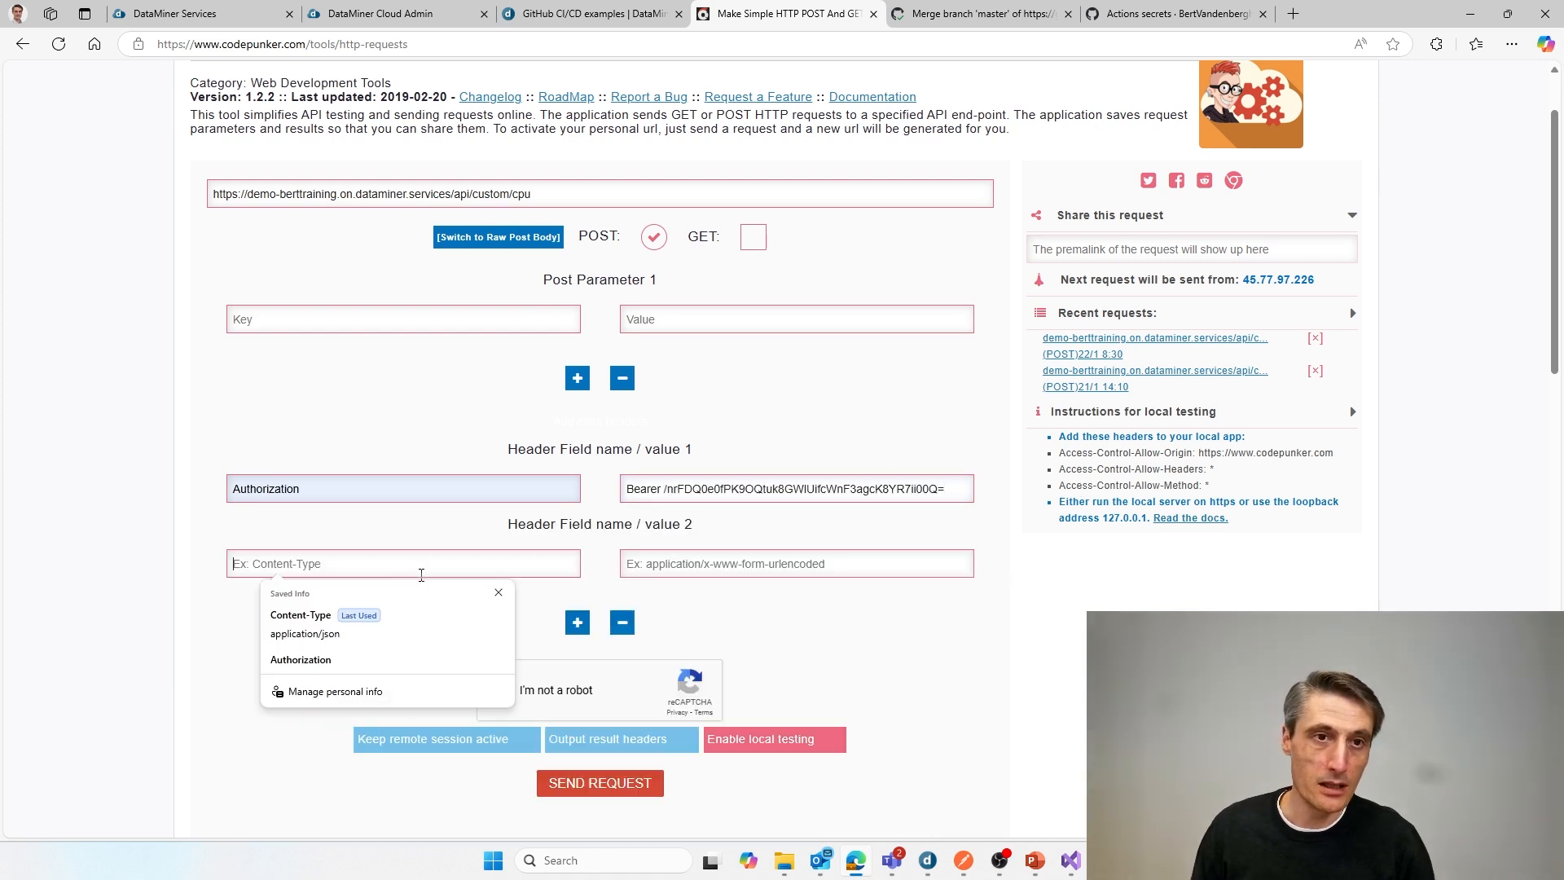
left_click(326, 624)
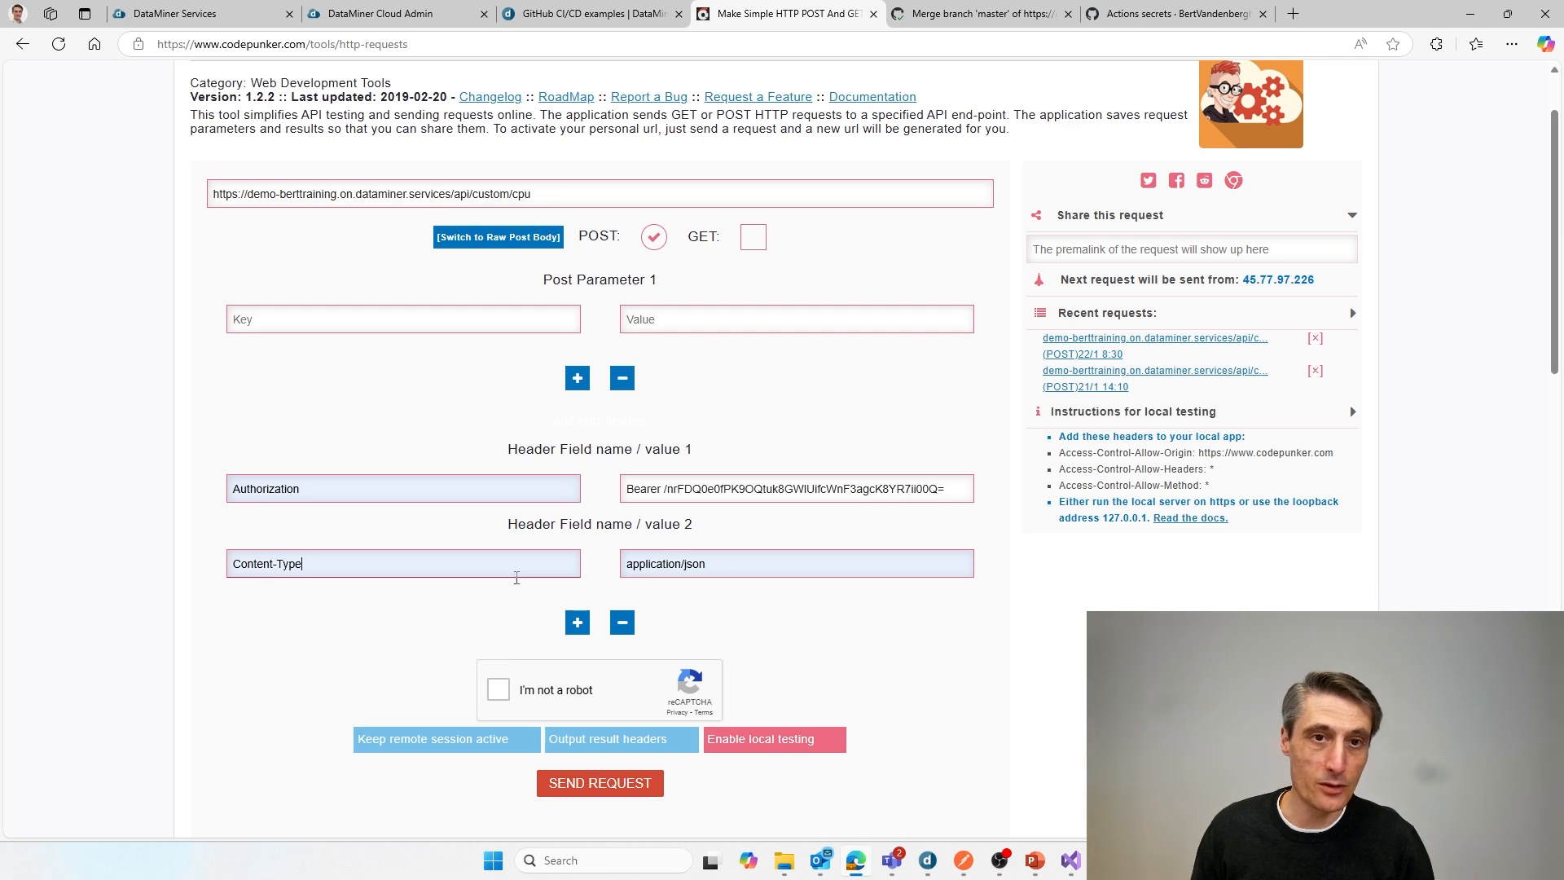
Step: Send the POST request to the cpu API twice, completing the reCAPTCHA check before each one
left_click(499, 689)
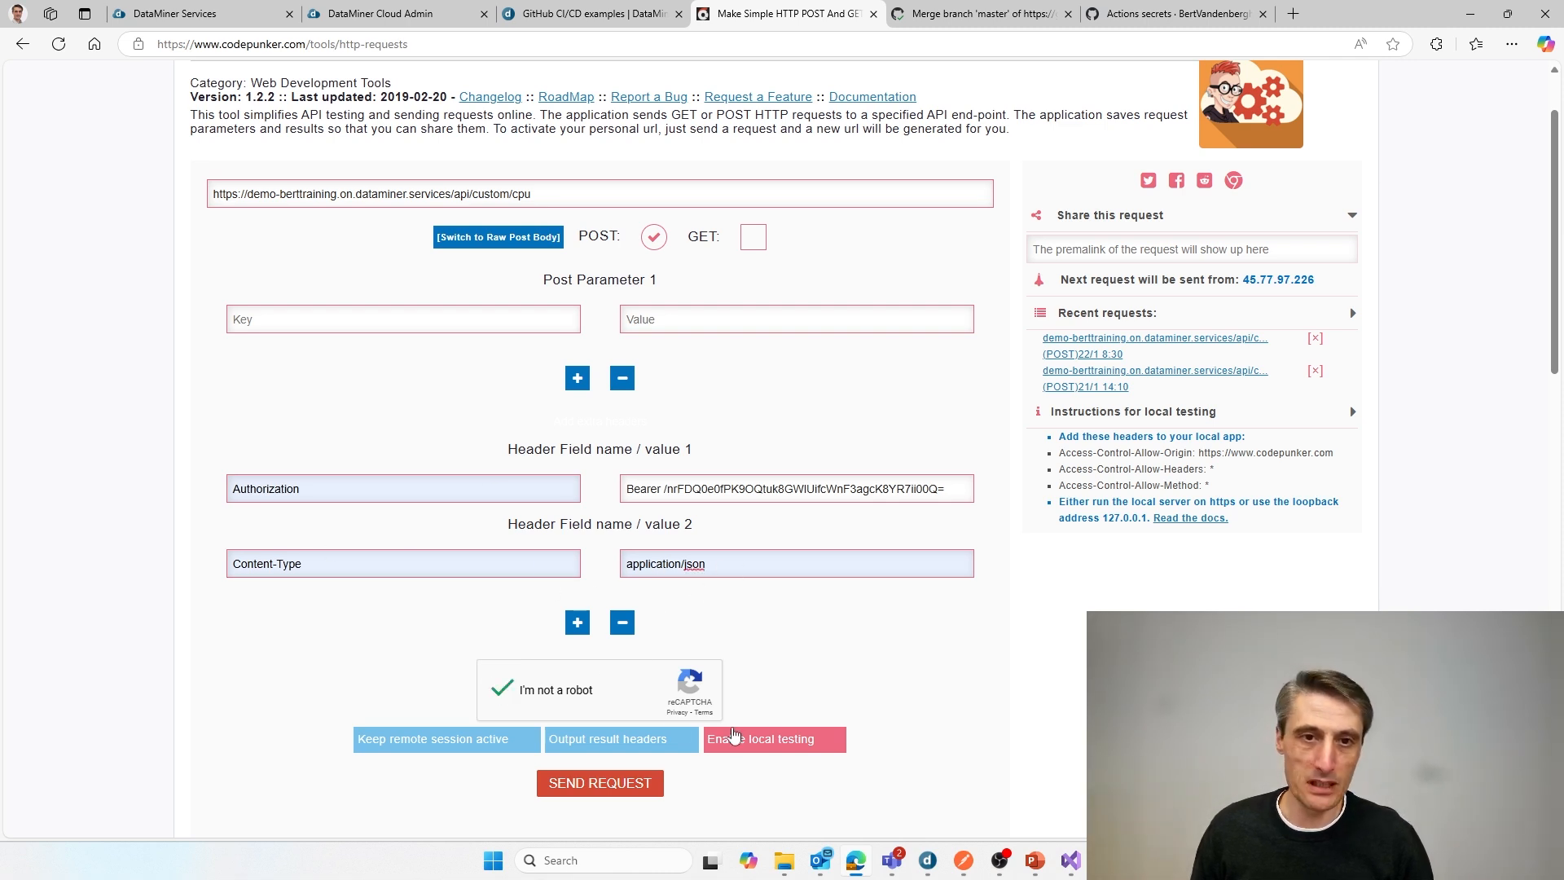
scroll(718, 760, "down", 1)
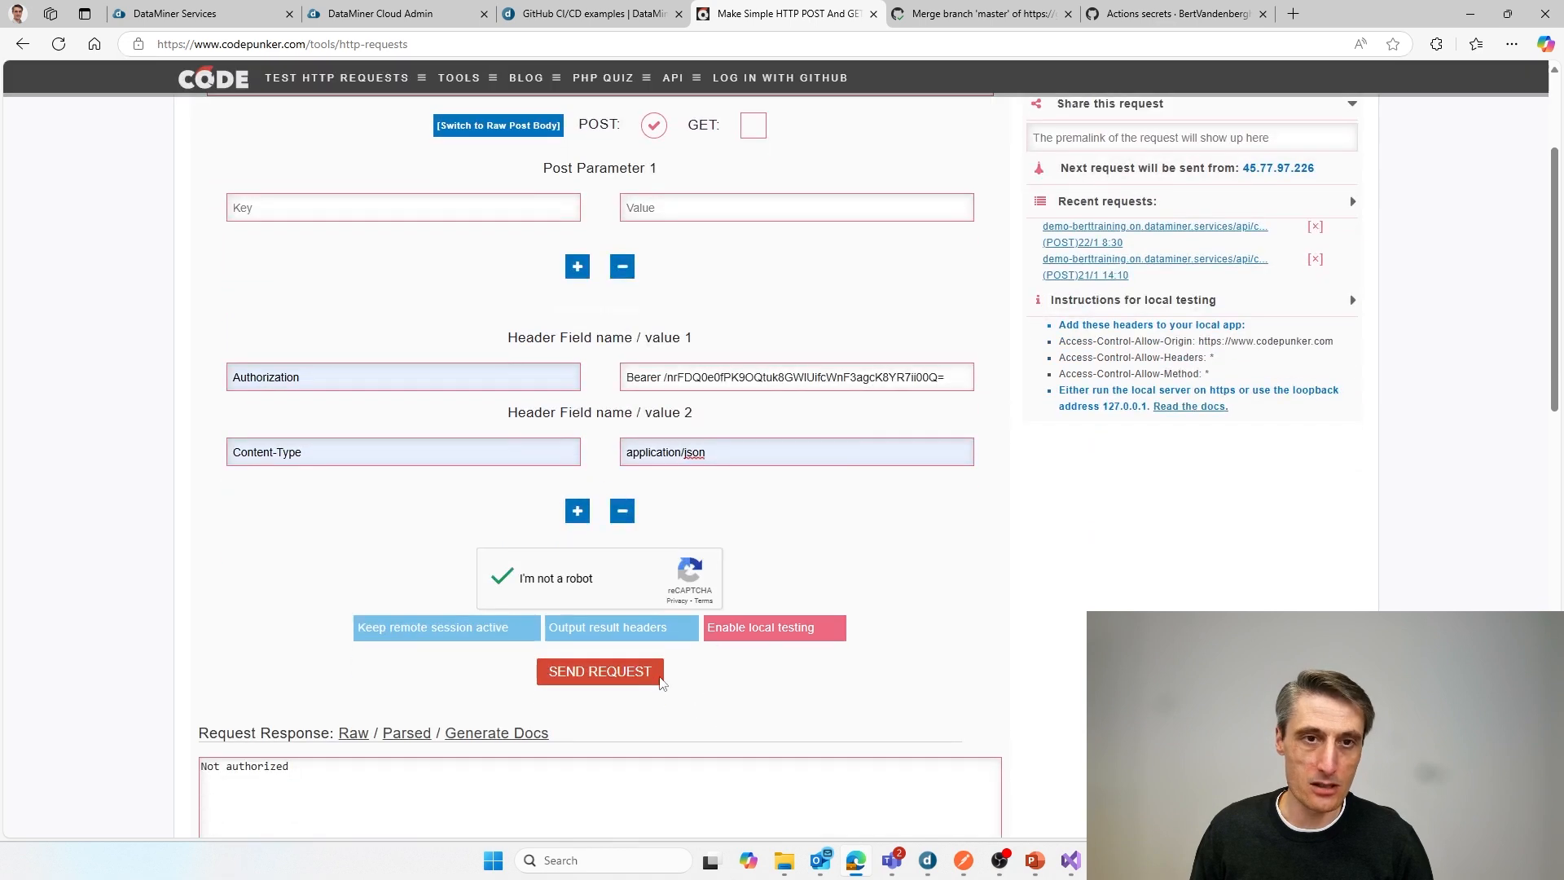
left_click(580, 784)
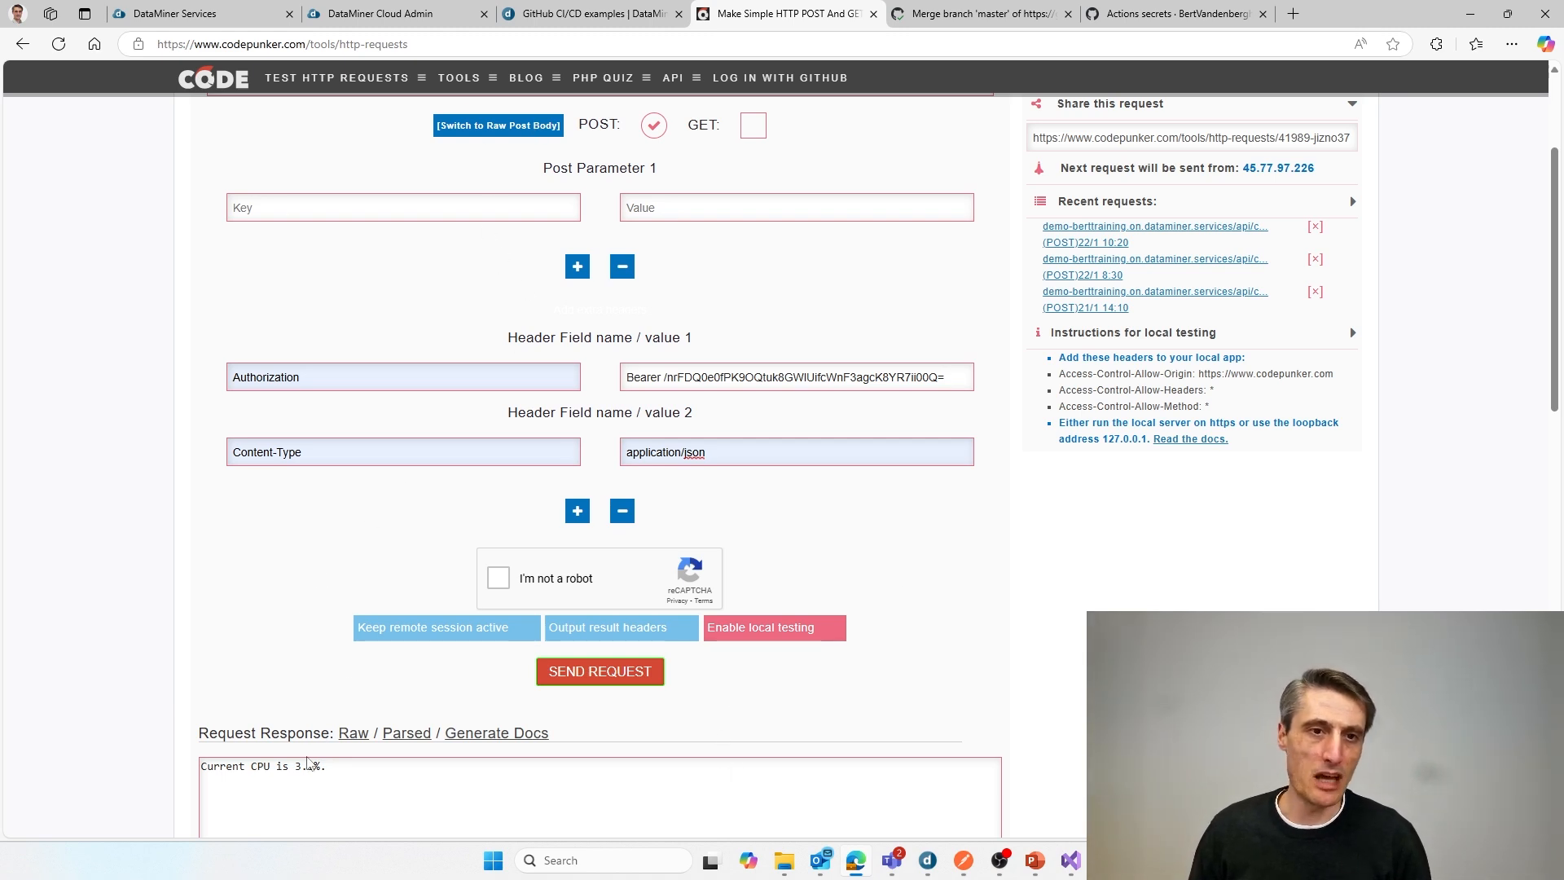
left_click(501, 587)
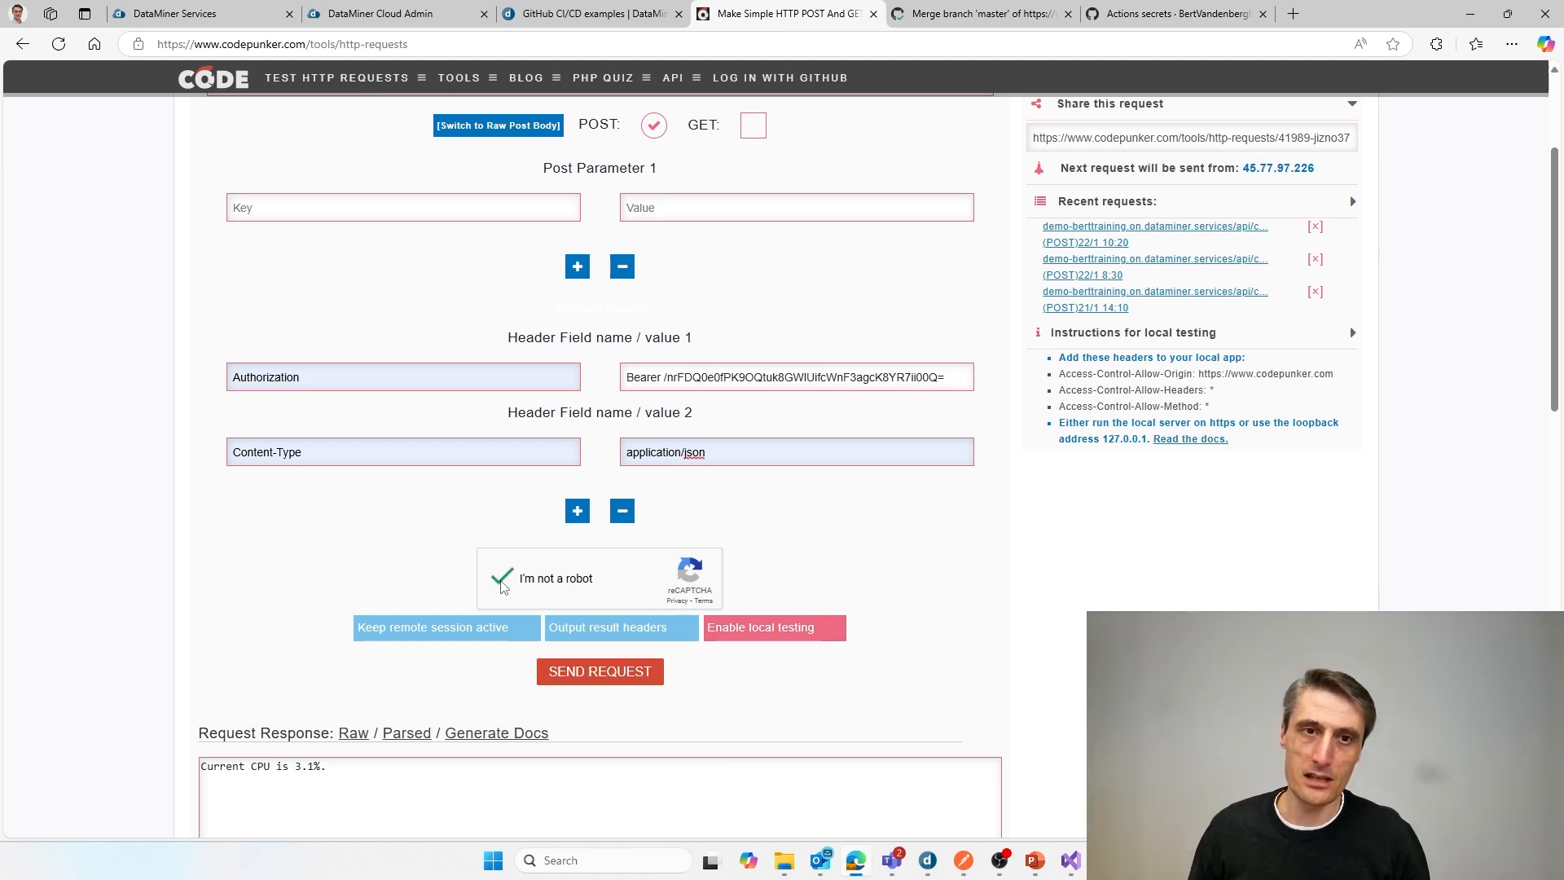
left_click(642, 676)
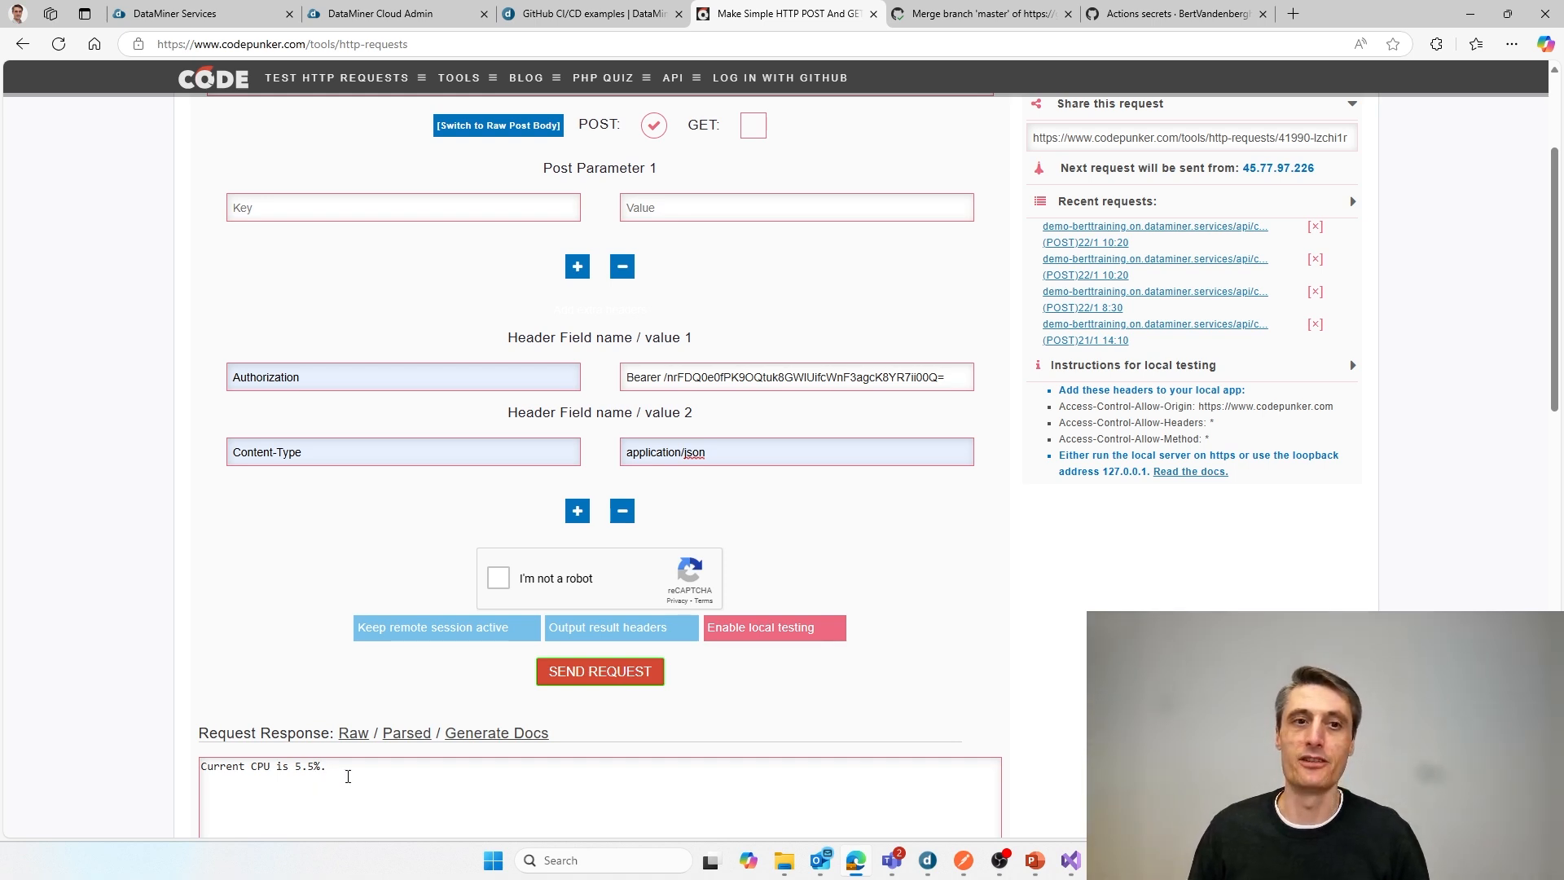
Step: Minimise the Edge window and switch to the PowerPoint slide show on configuring user-defined APIs
scroll(593, 315, "up", 3)
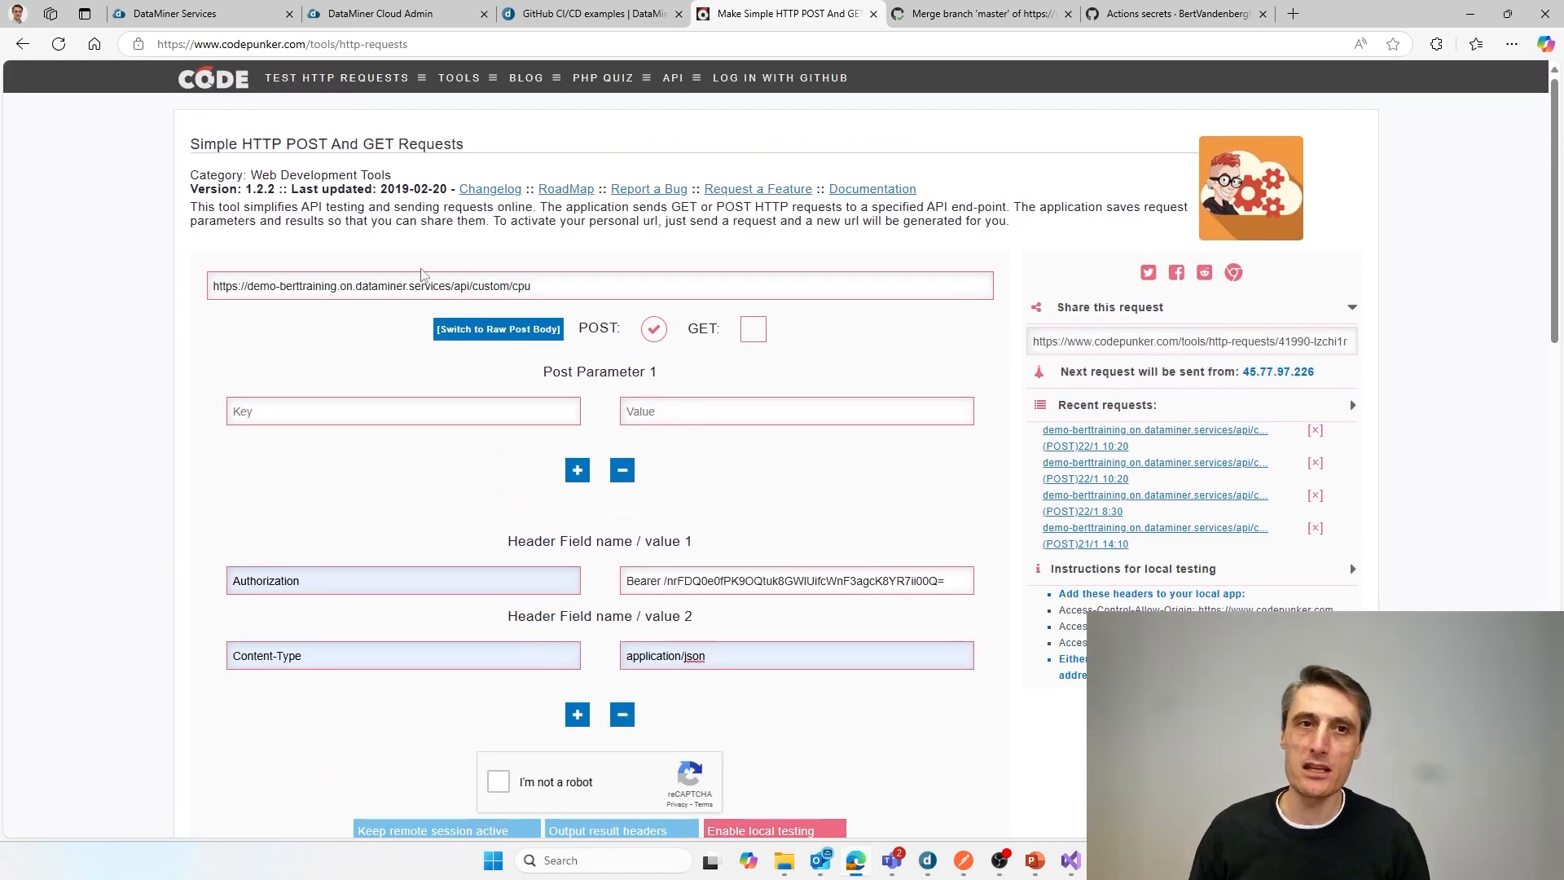
left_click(556, 286)
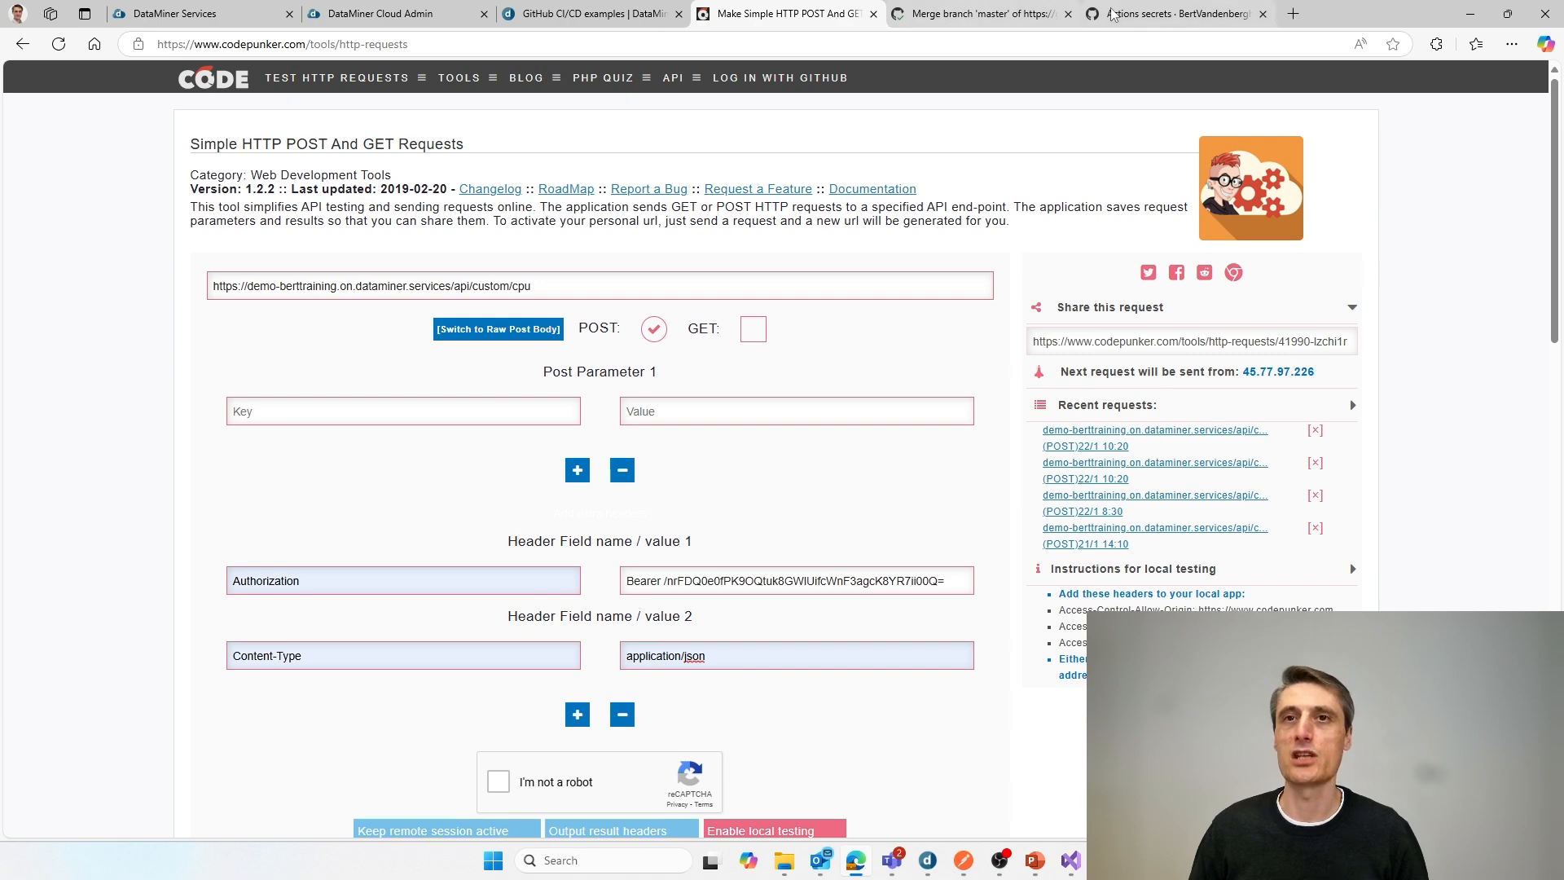
left_click(1470, 14)
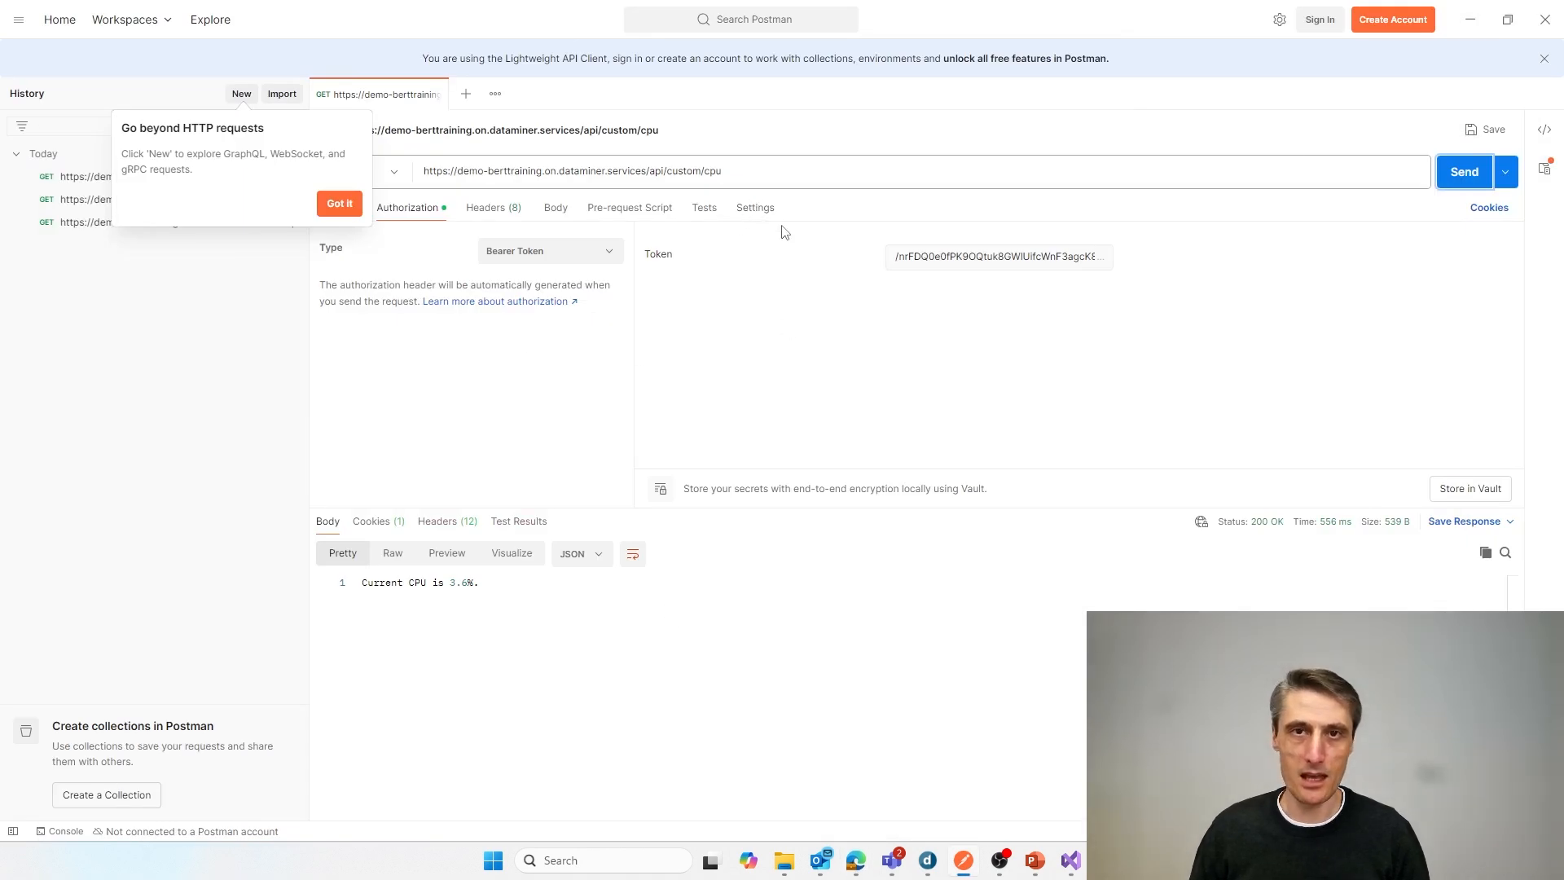
mouse_move(1084, 876)
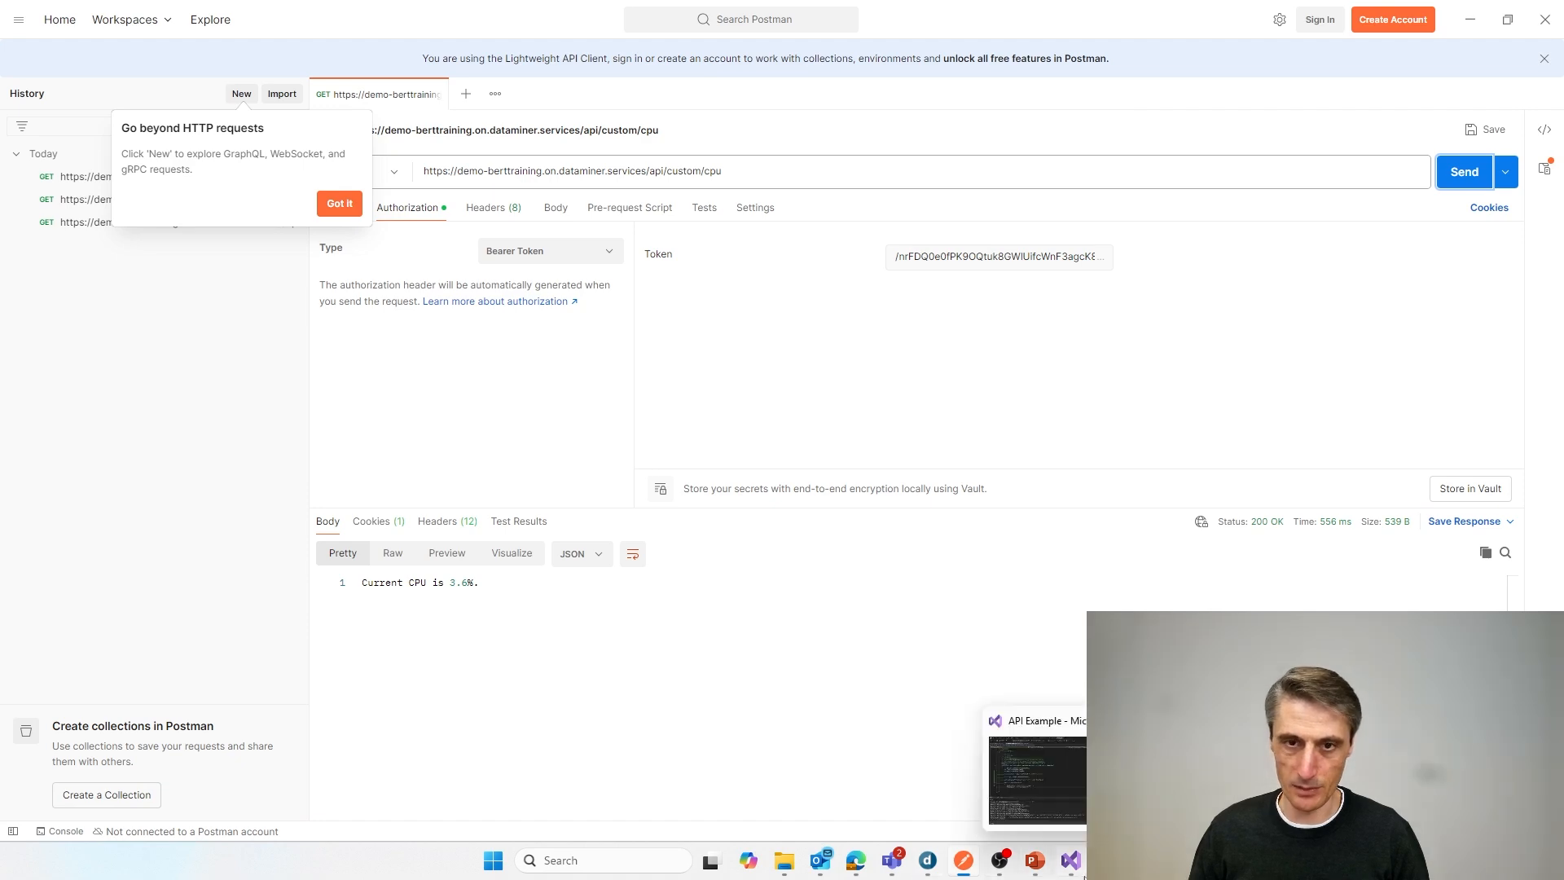
mouse_move(1036, 871)
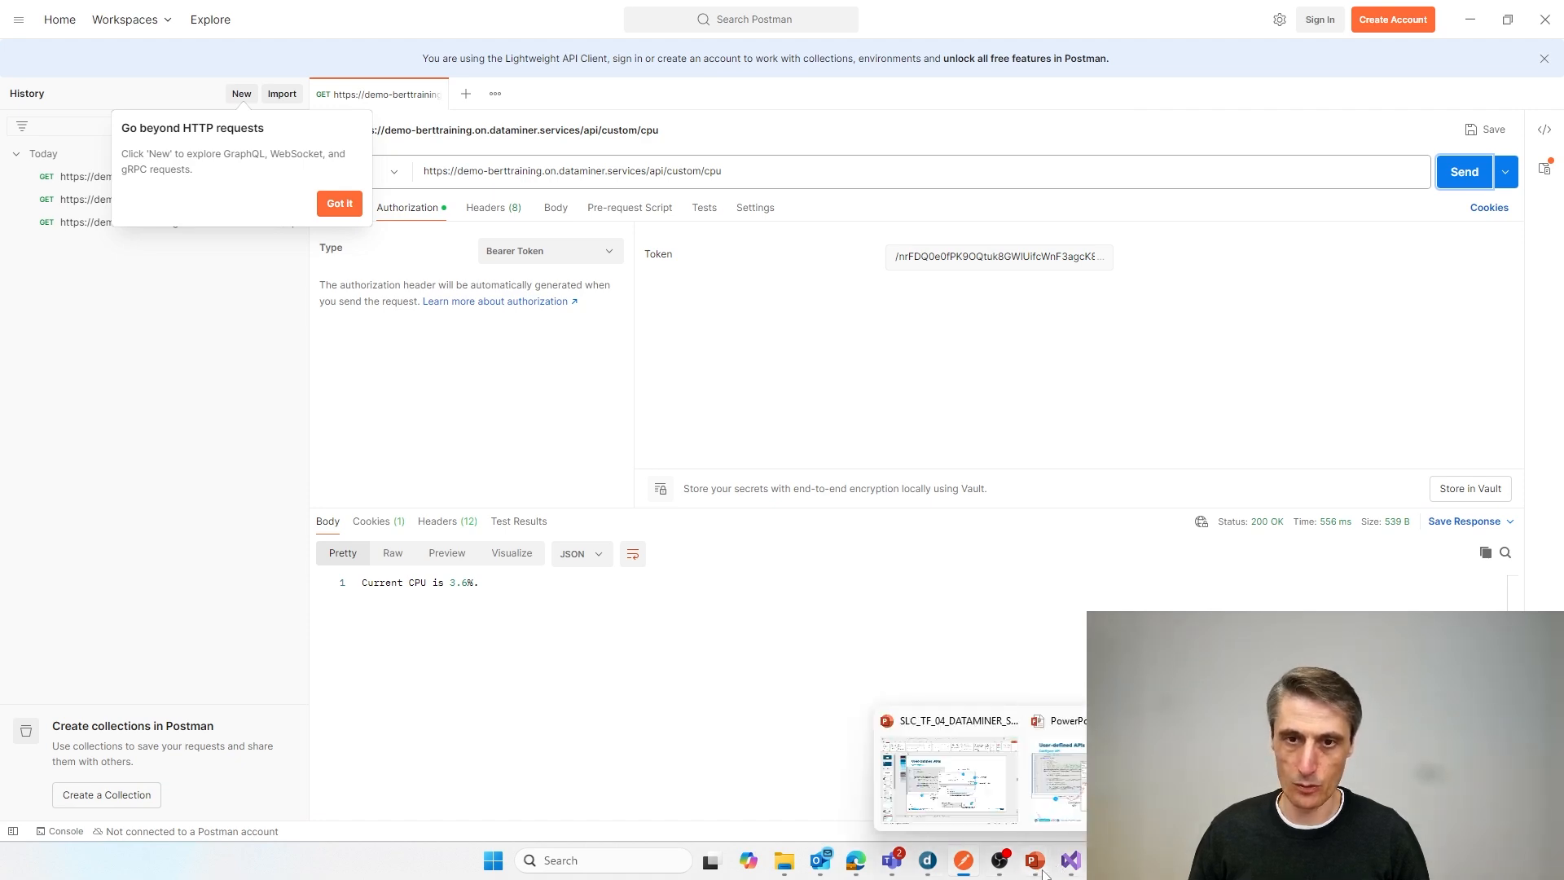
left_click(1057, 811)
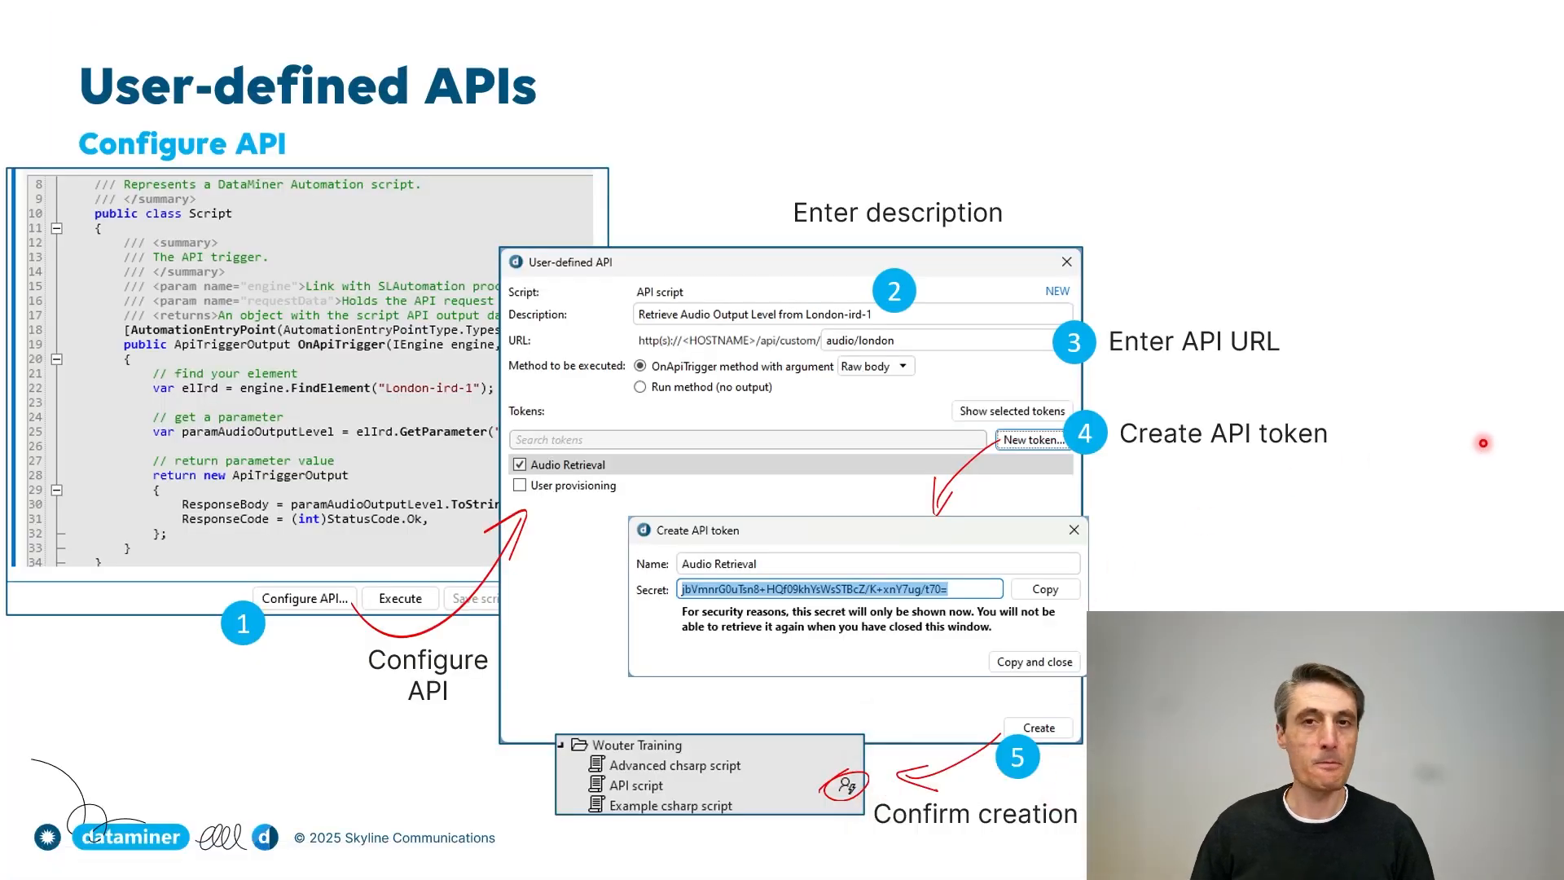
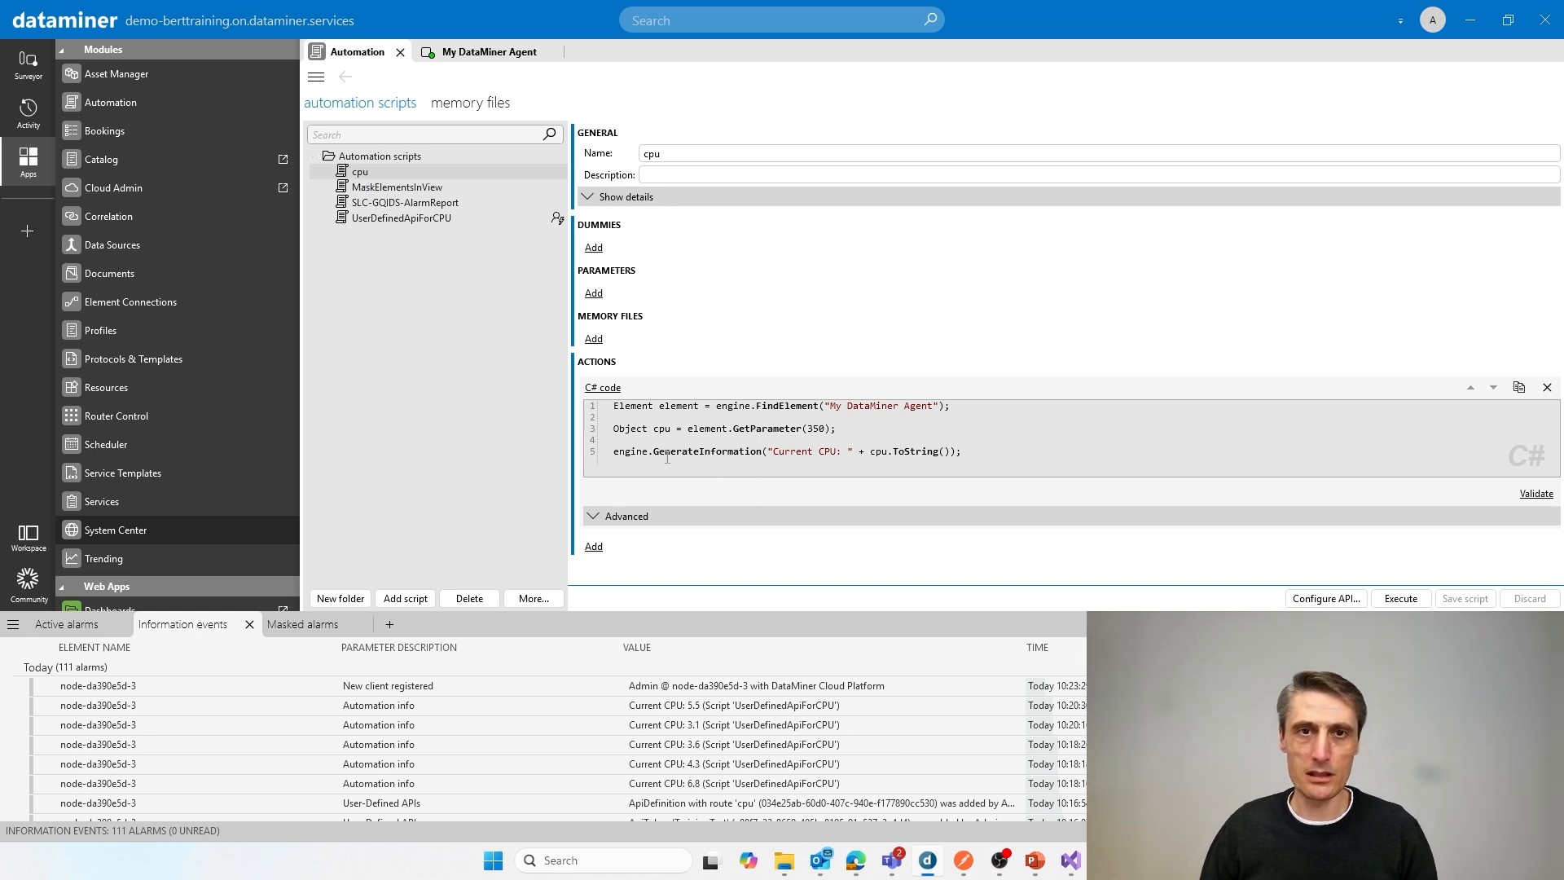
Step: Execute the cpu automation script with the default execution options and close its execution window
left_click_drag(656, 453, 970, 453)
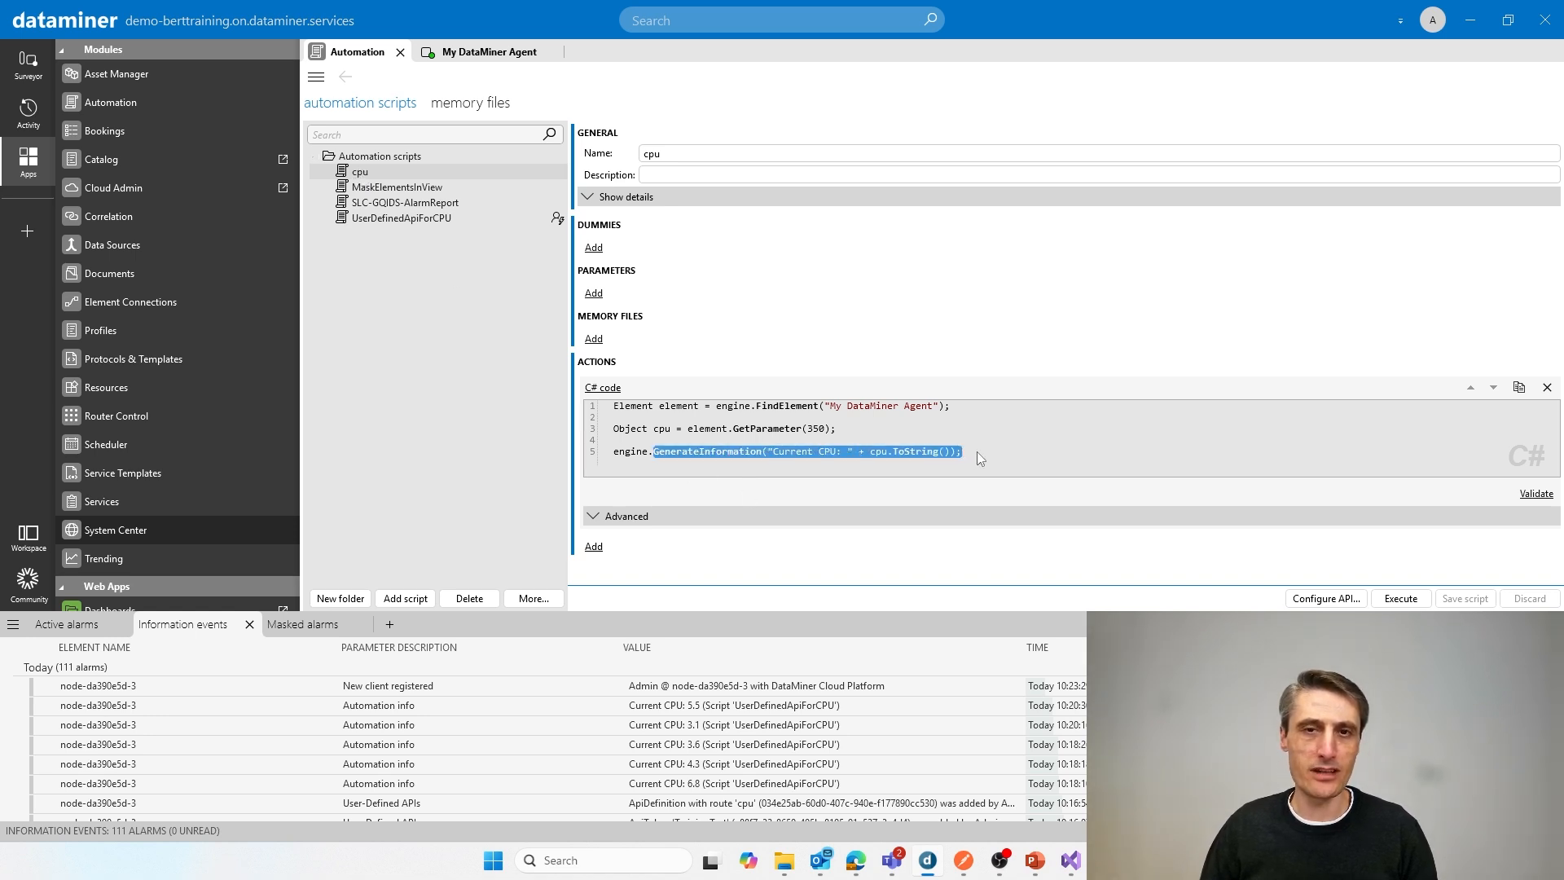
left_click(976, 453)
left_click(1400, 598)
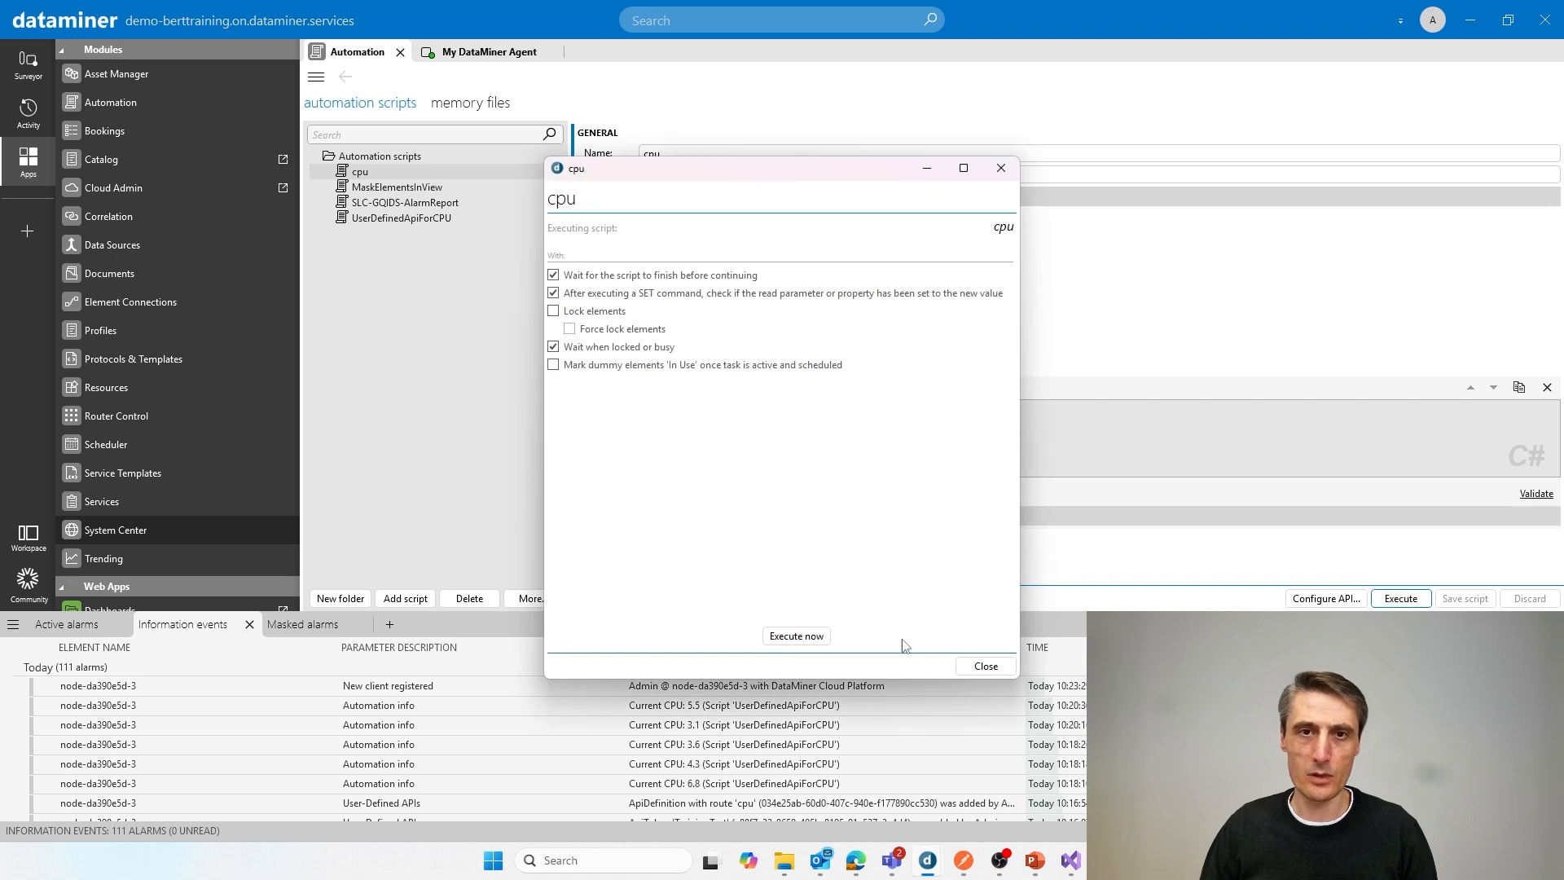
left_click(797, 635)
left_click(986, 666)
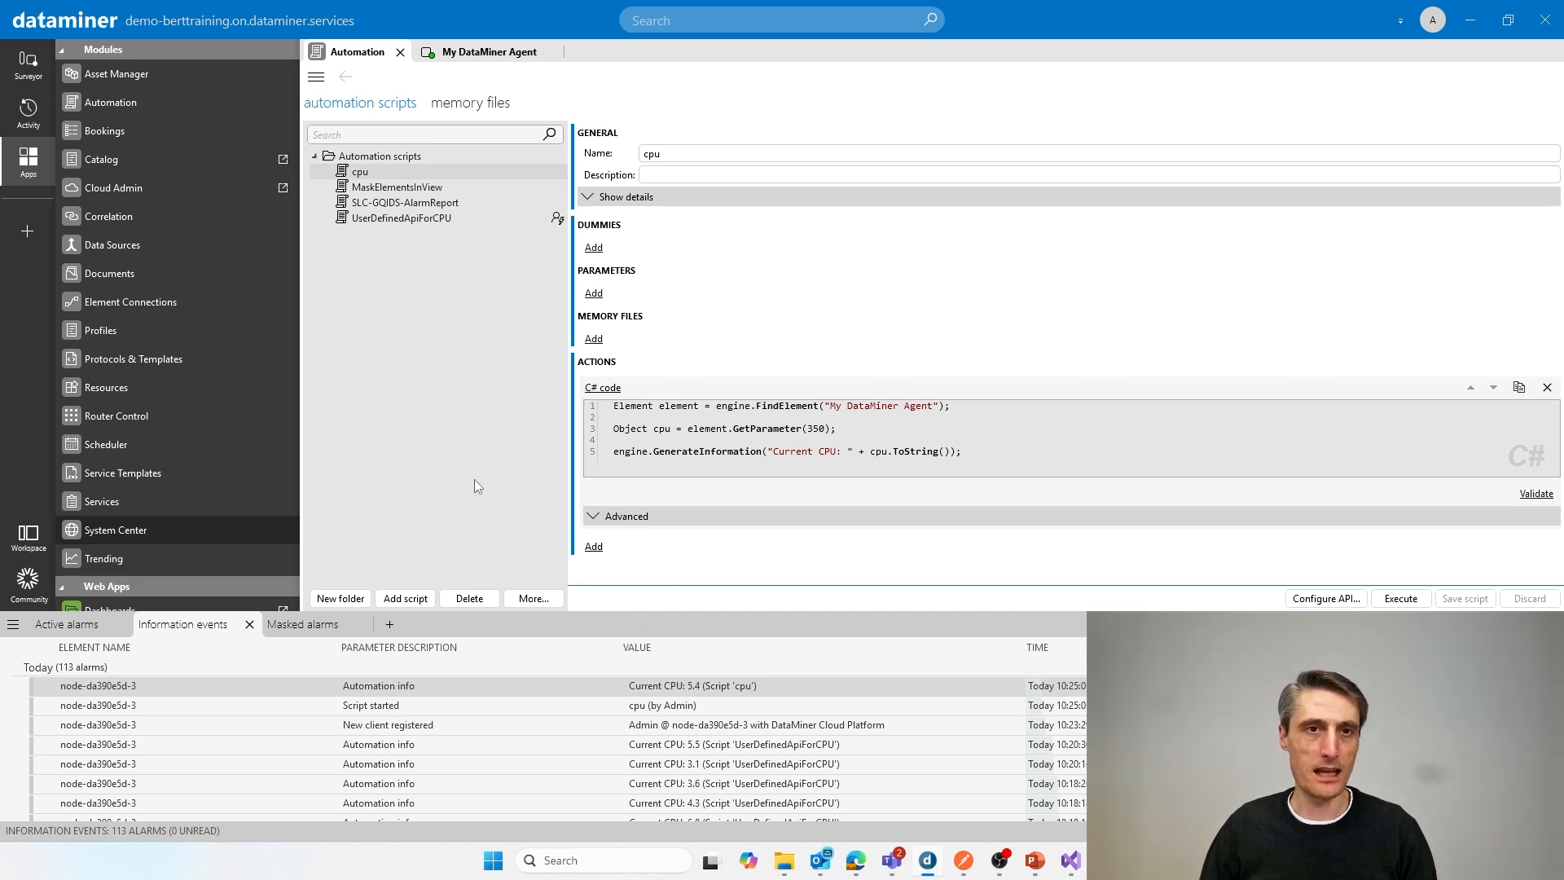
Step: Create a new folder named bot directly under the root Automation scripts folder
left_click(378, 157)
left_click(340, 599)
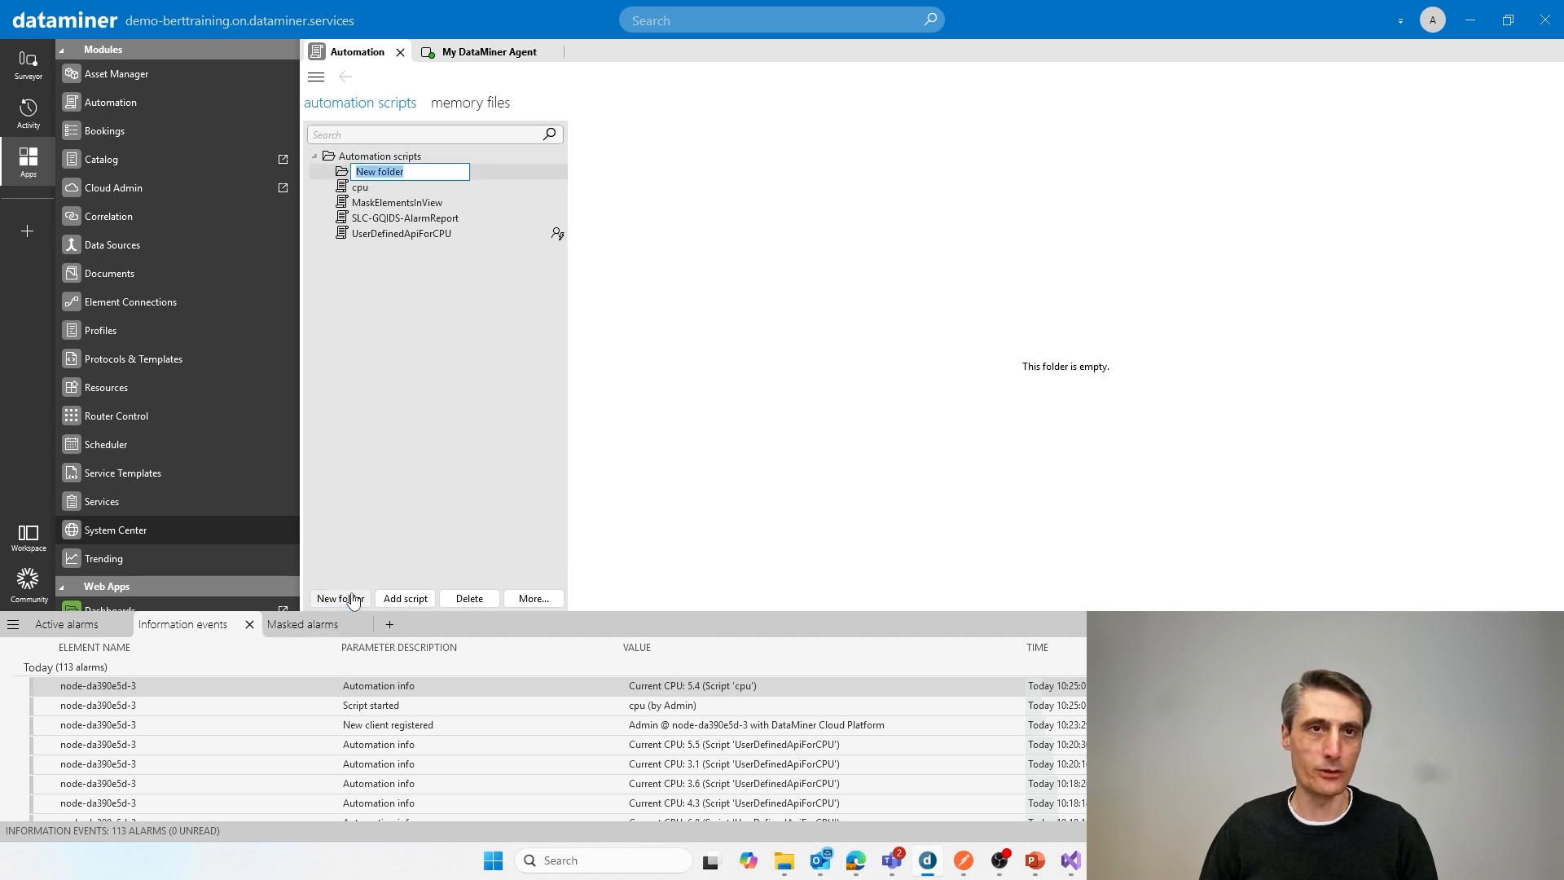
type("bot")
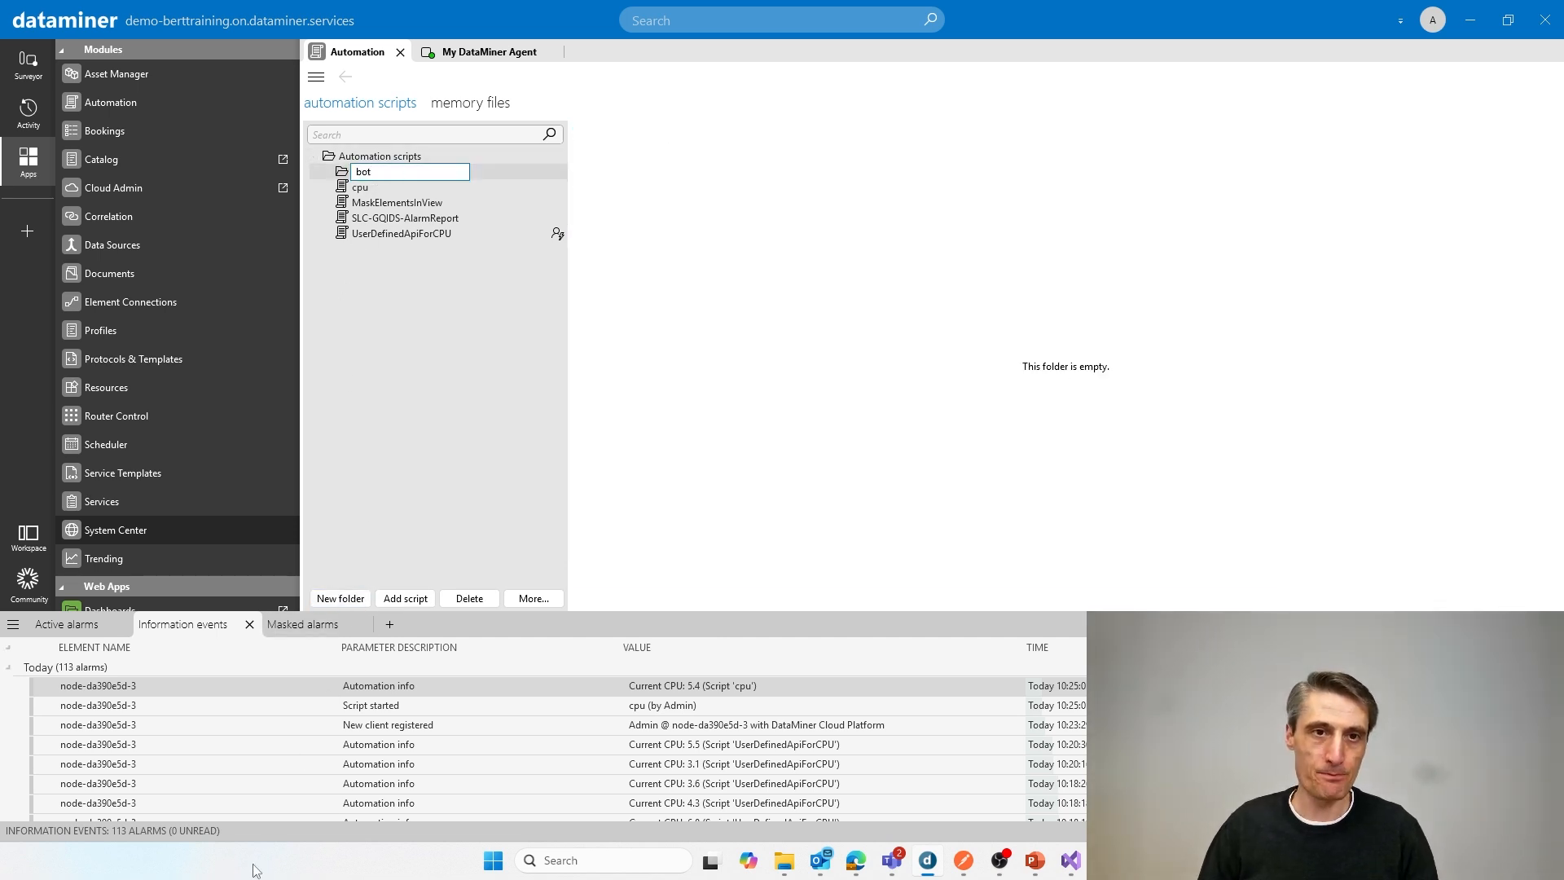
key("Return")
left_click(380, 603)
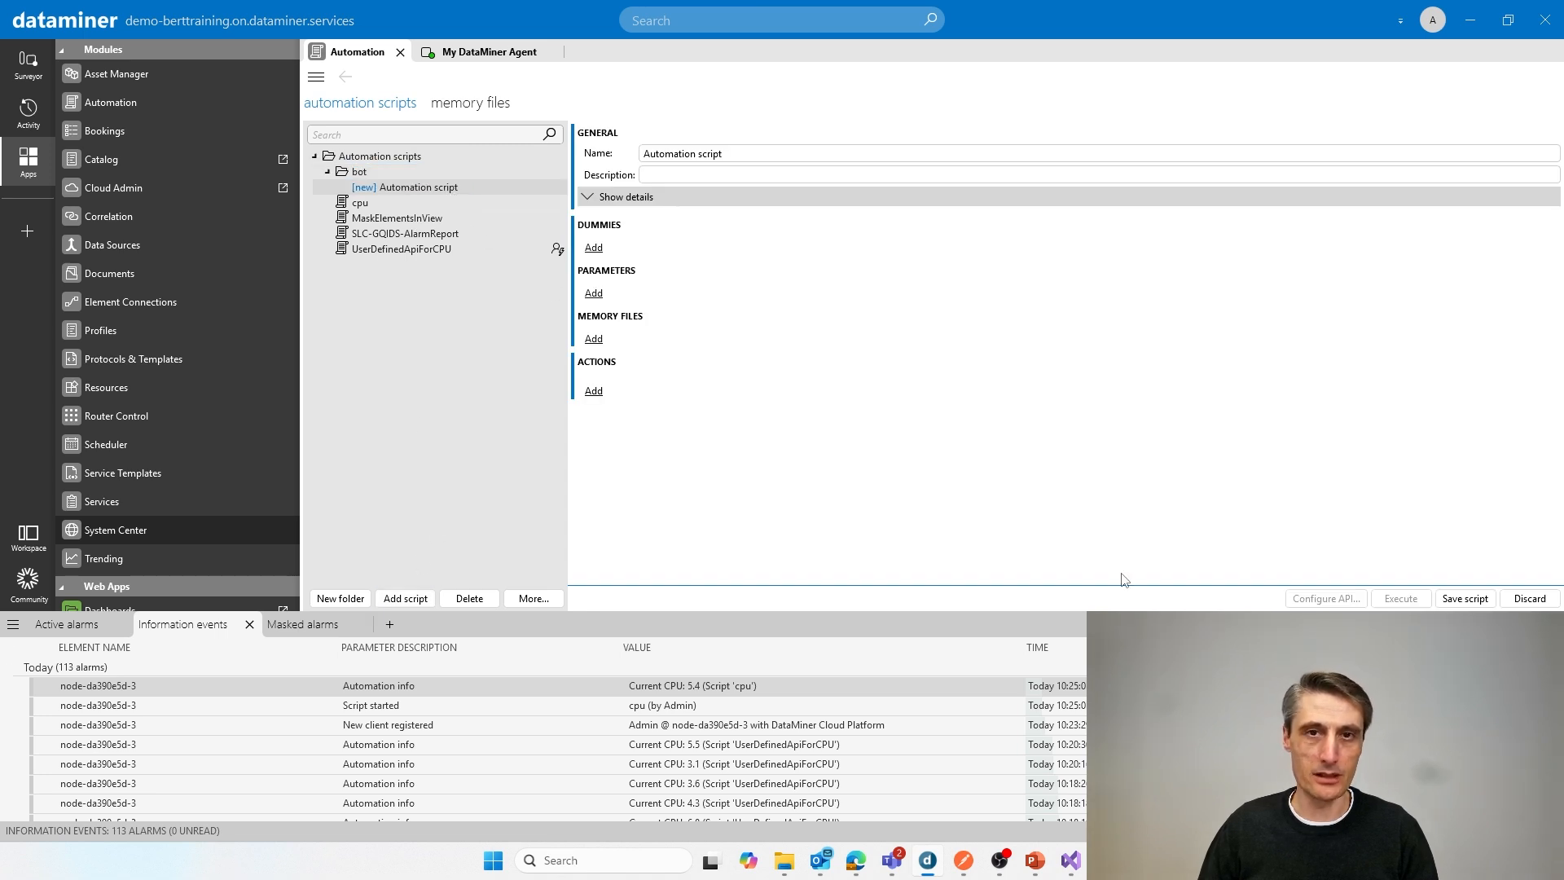
left_click(1529, 598)
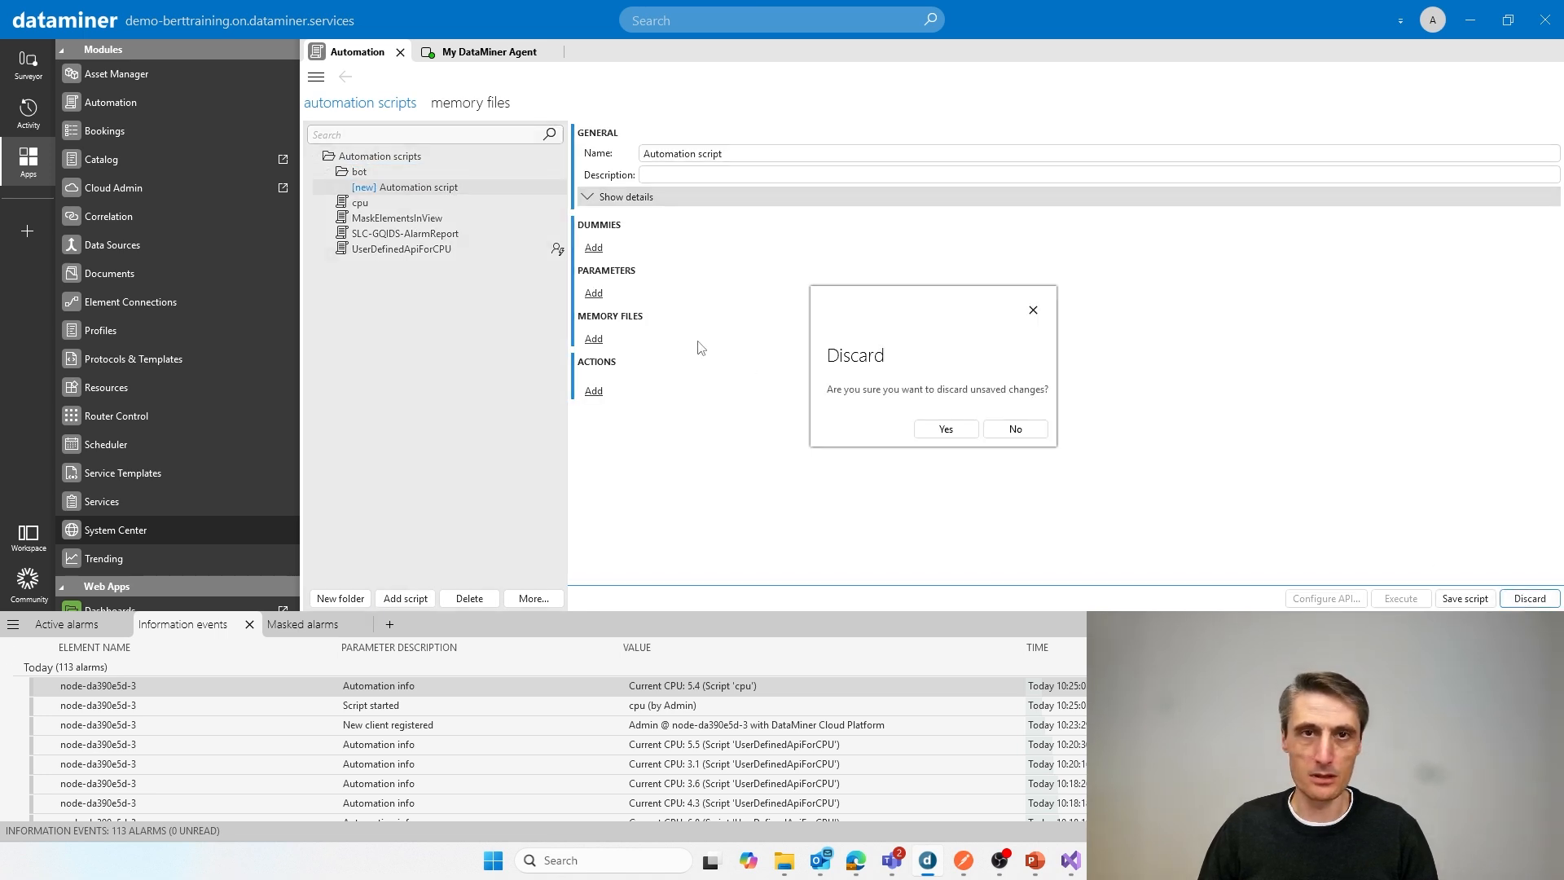
left_click(947, 429)
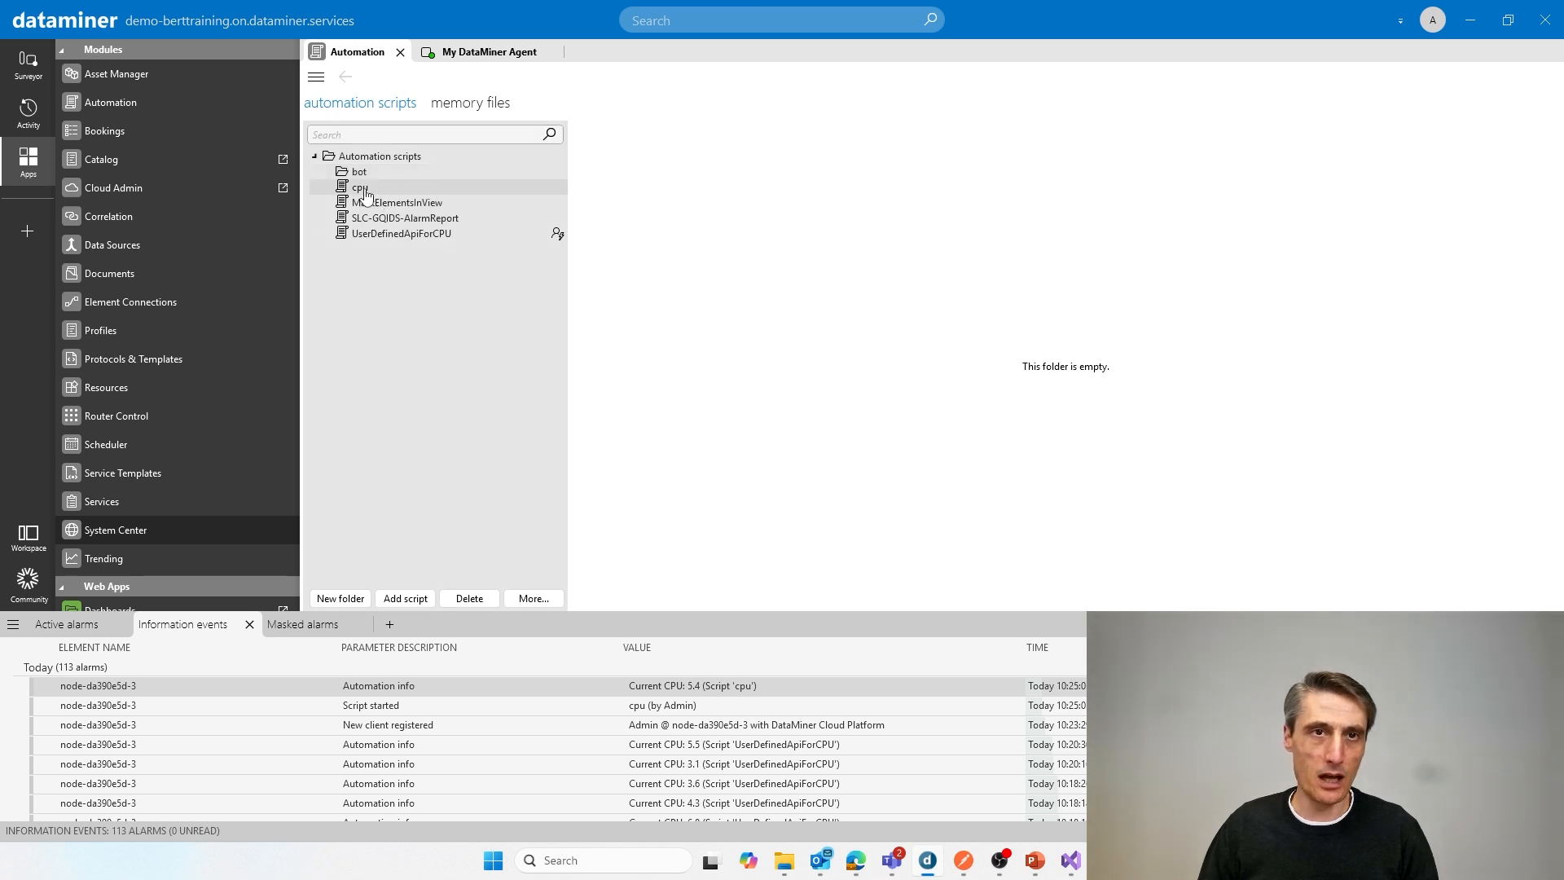
Step: Move the cpu script into the bot folder and start an engine.AddScriptOutput( call on a new last line of its C# code
left_click_drag(365, 194, 376, 179)
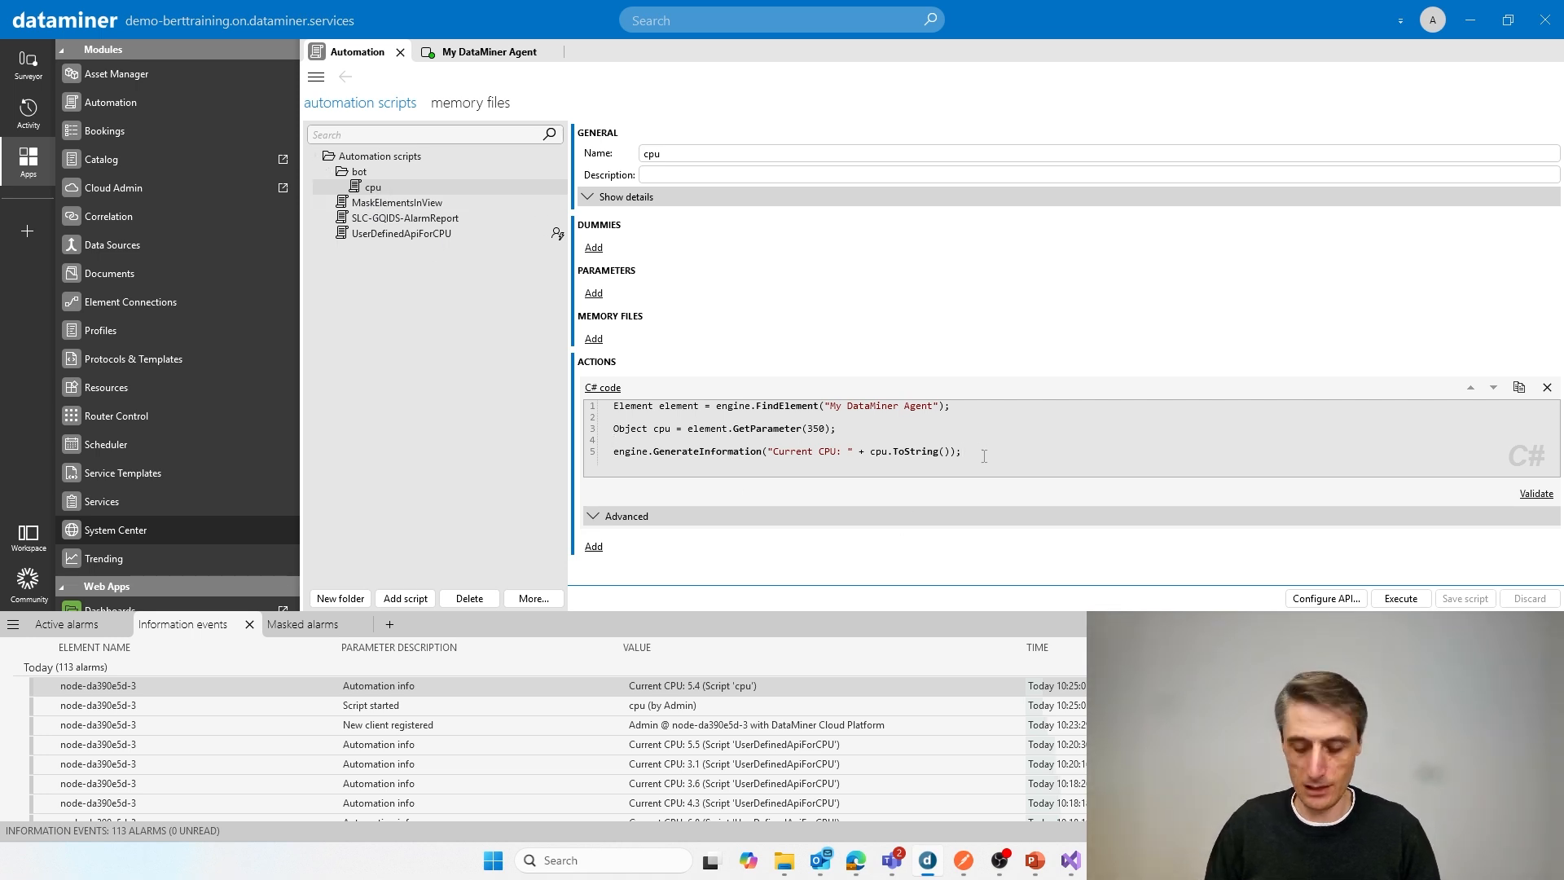
key("Return")
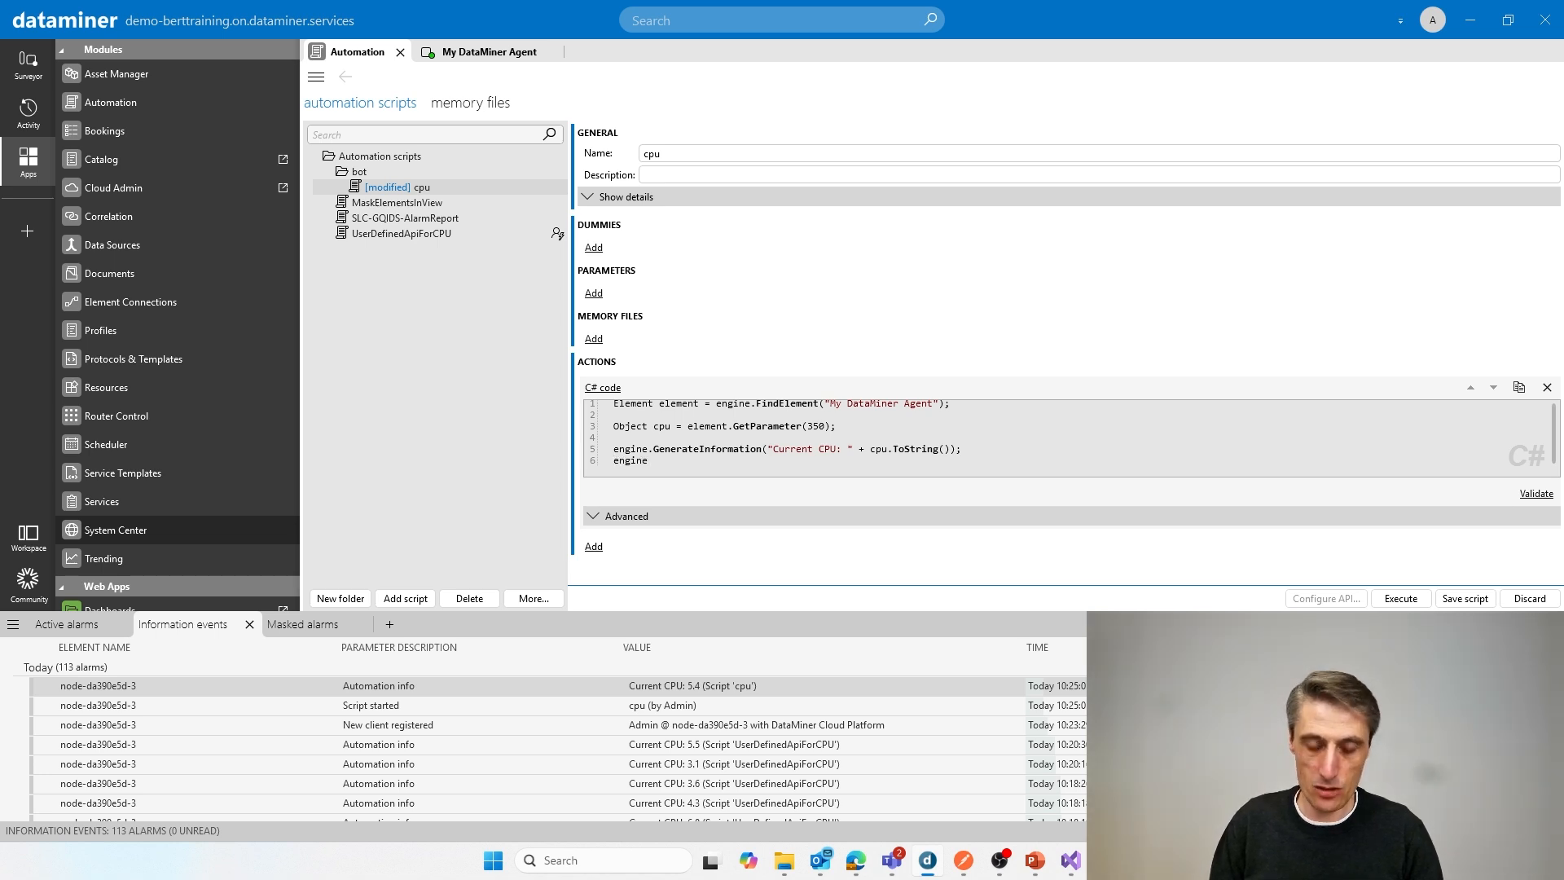
type("engine.")
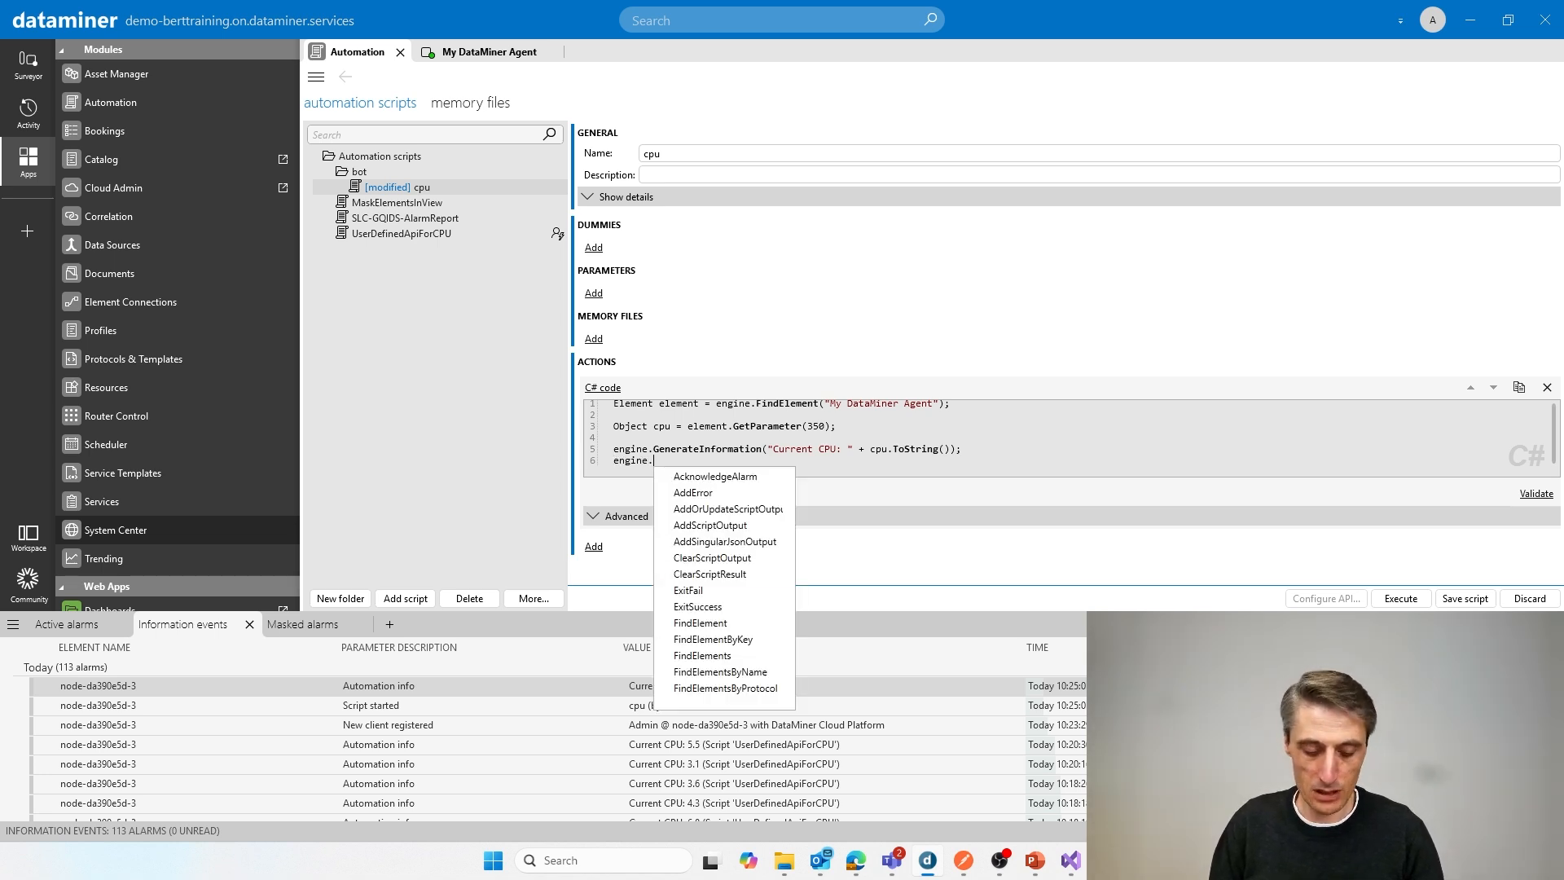
type("add")
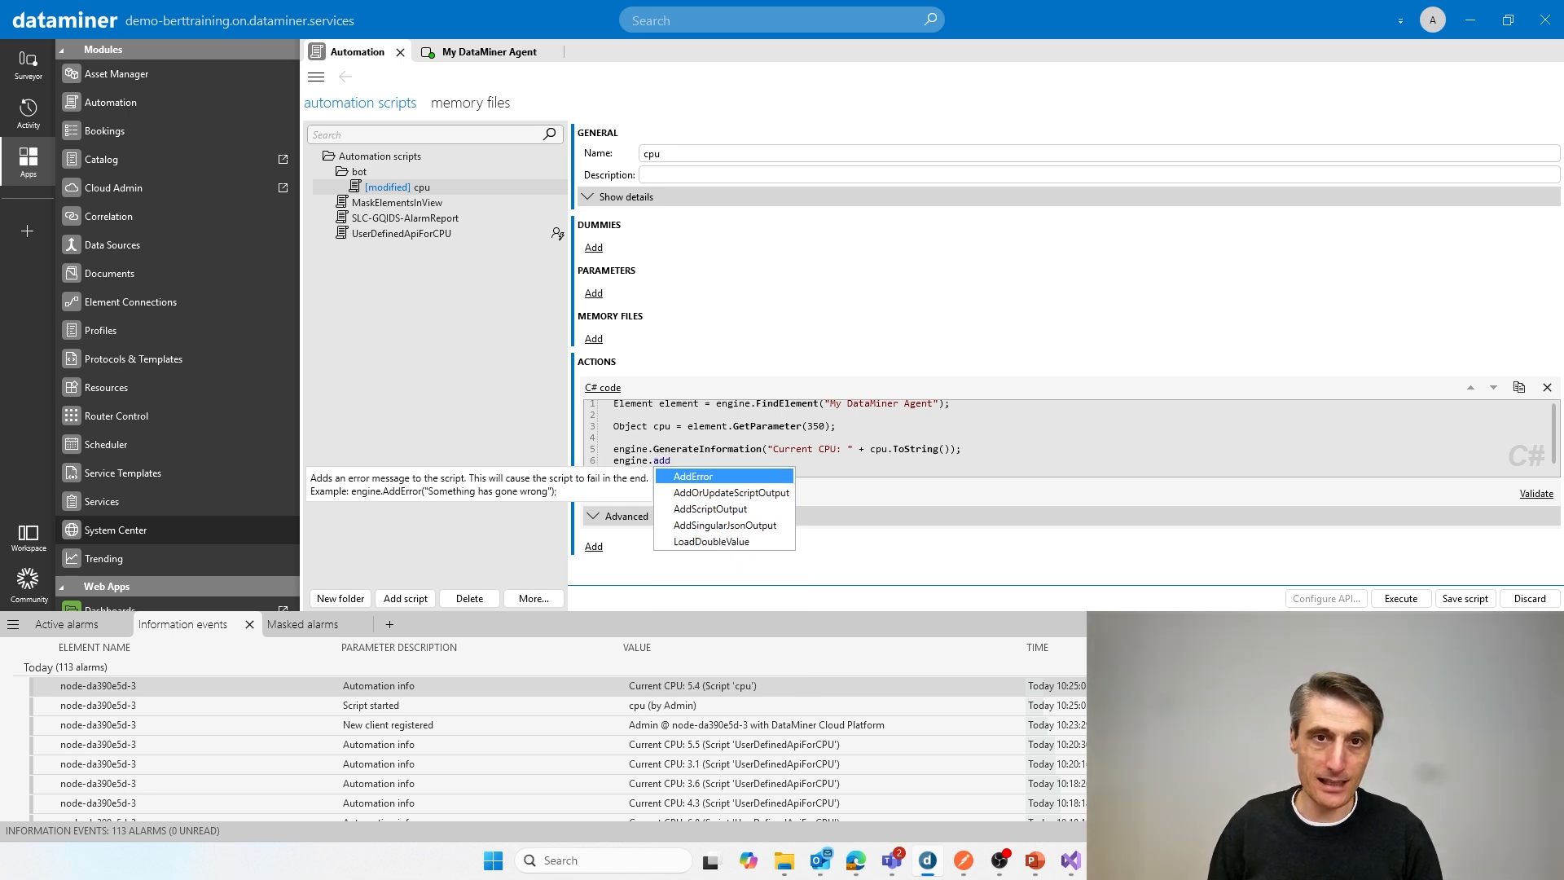
key("Down")
key("Down")
key("Return")
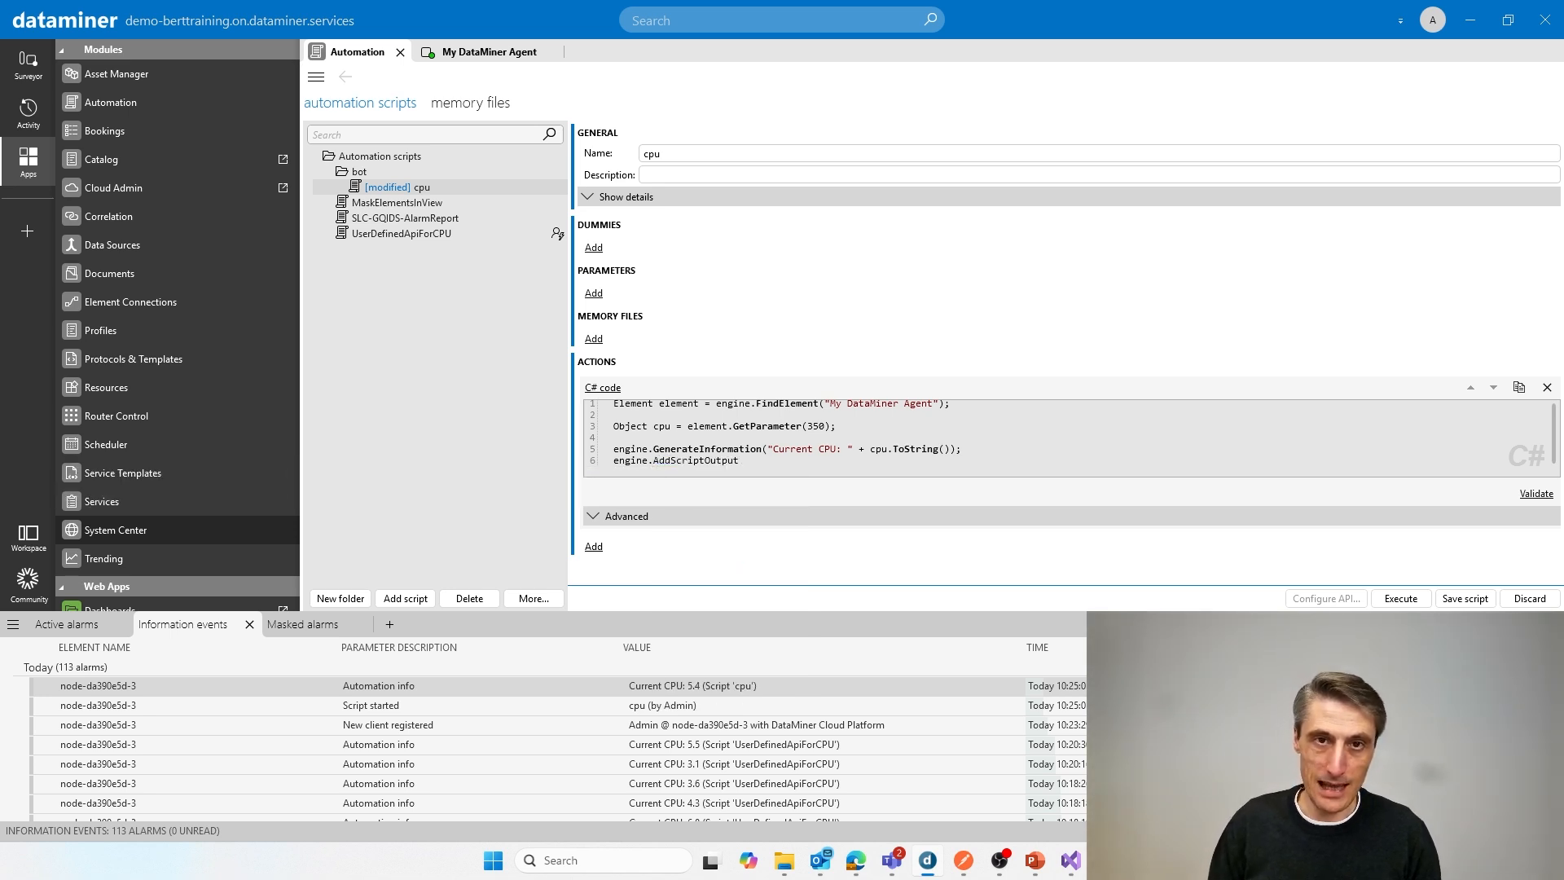
type("(")
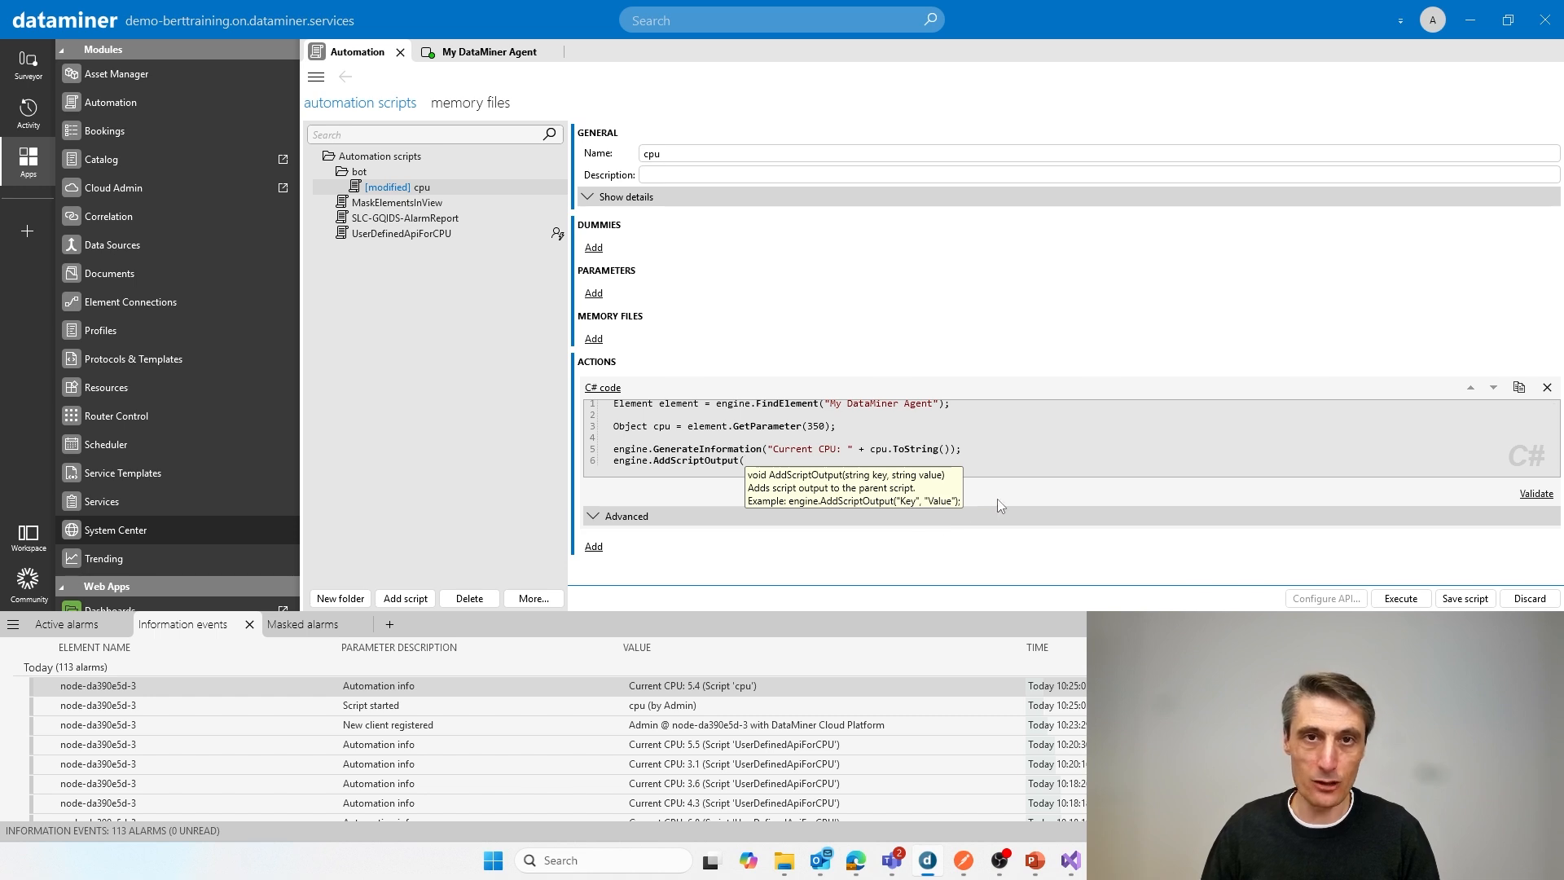
type("\"C")
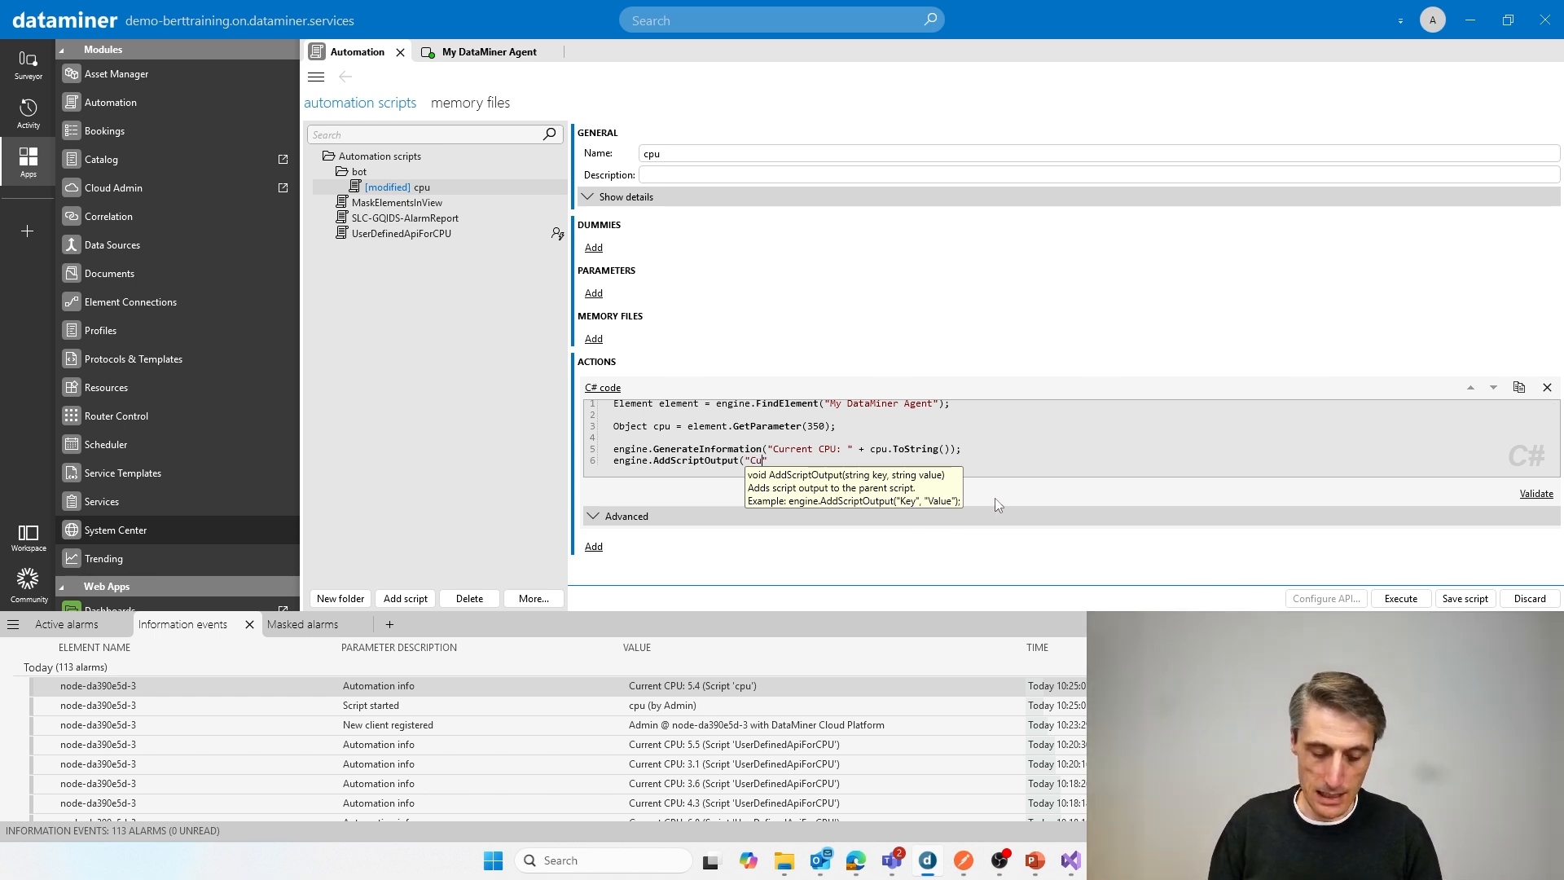
type("urrent C")
type("PU")
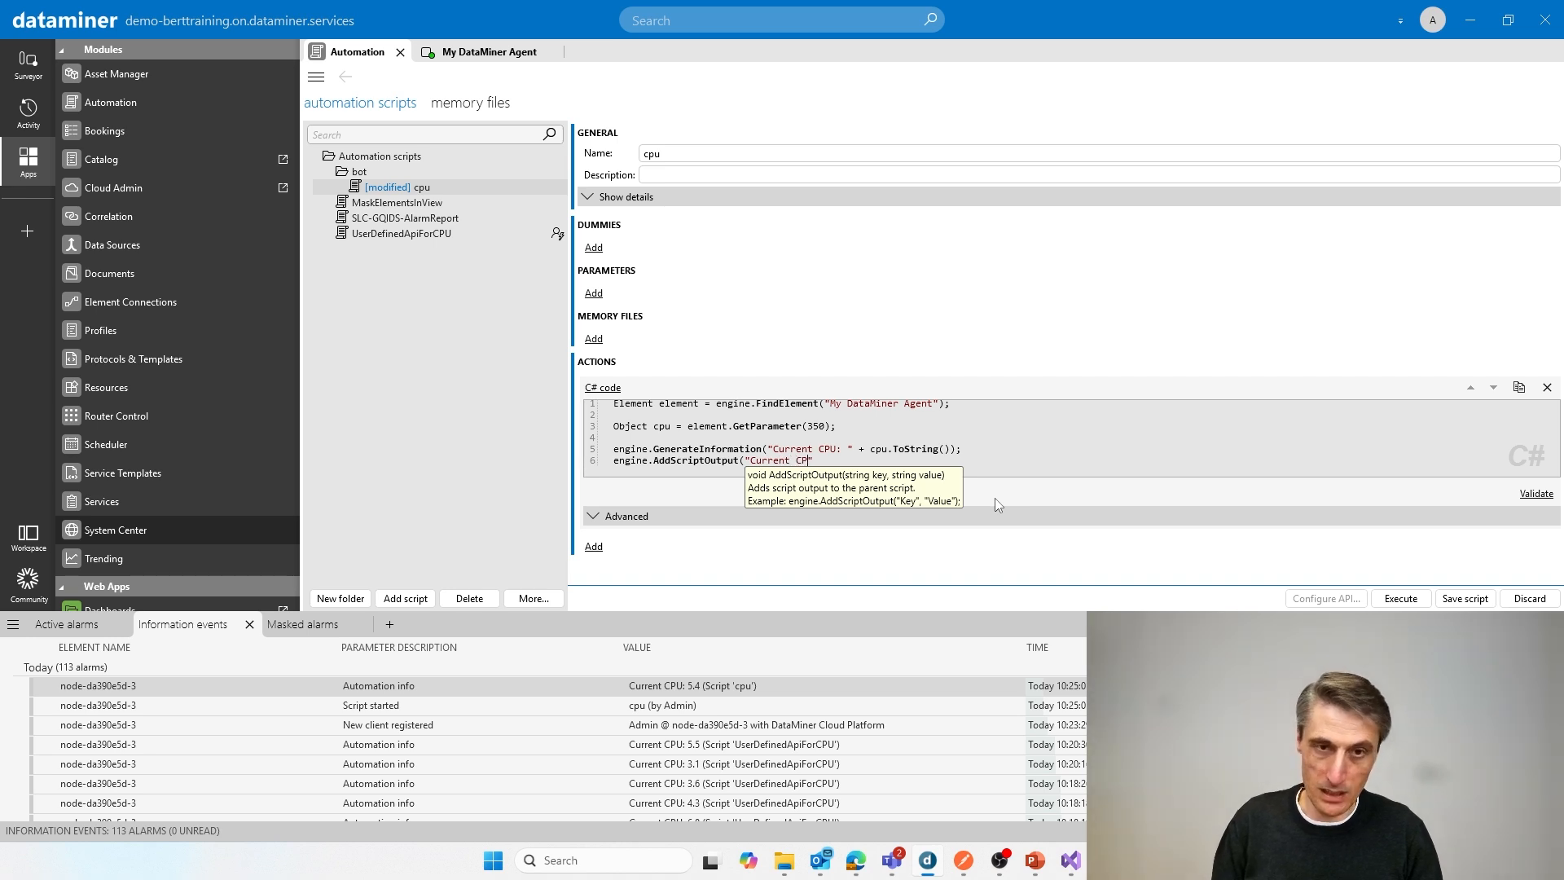
type(" is")
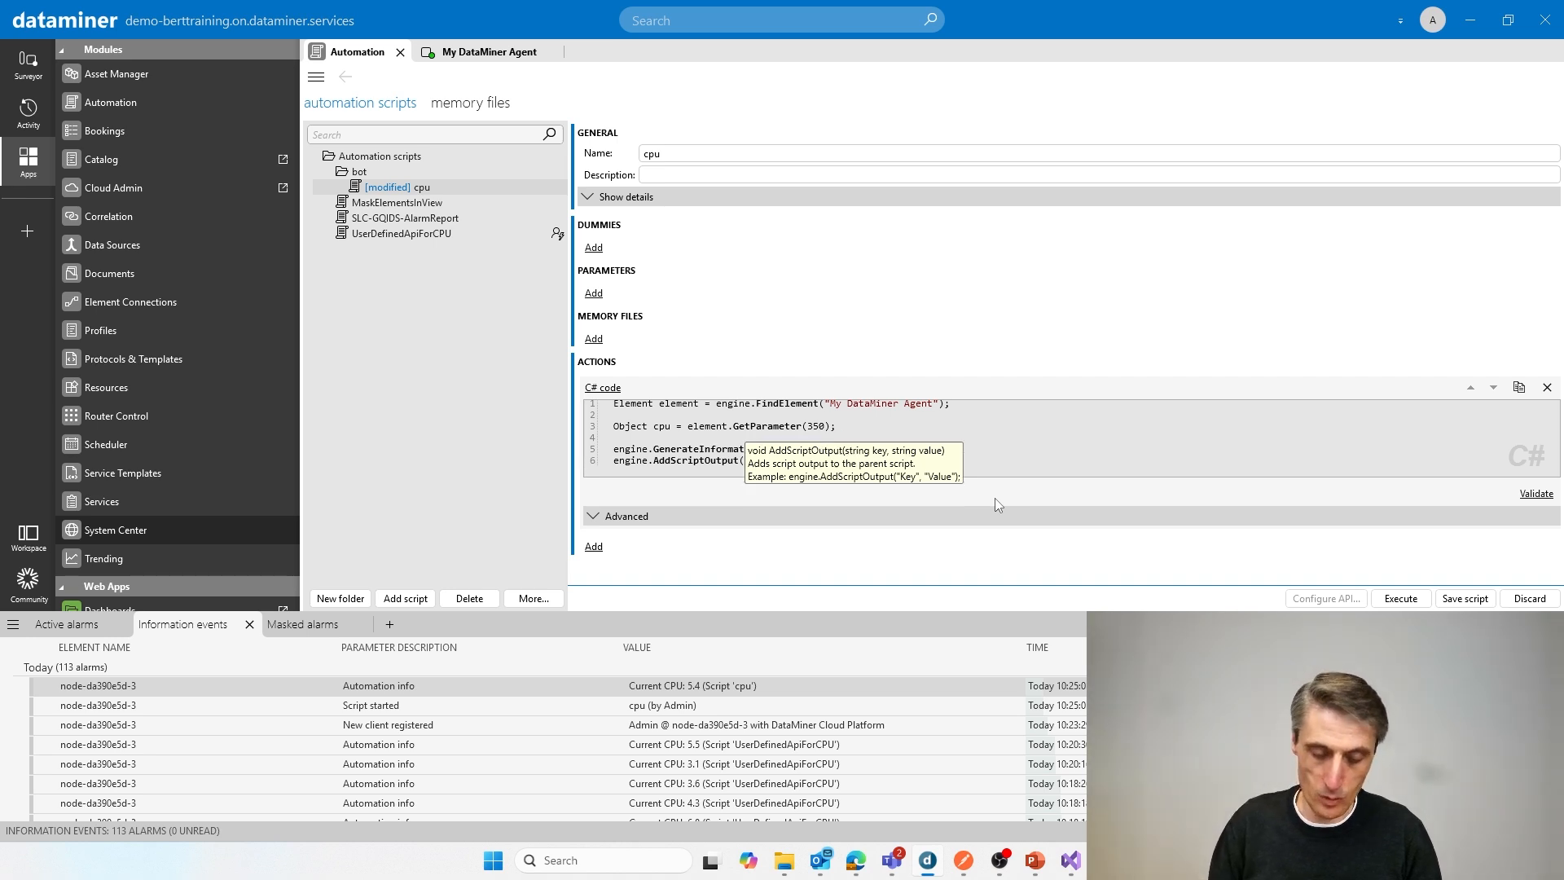
type(" \"")
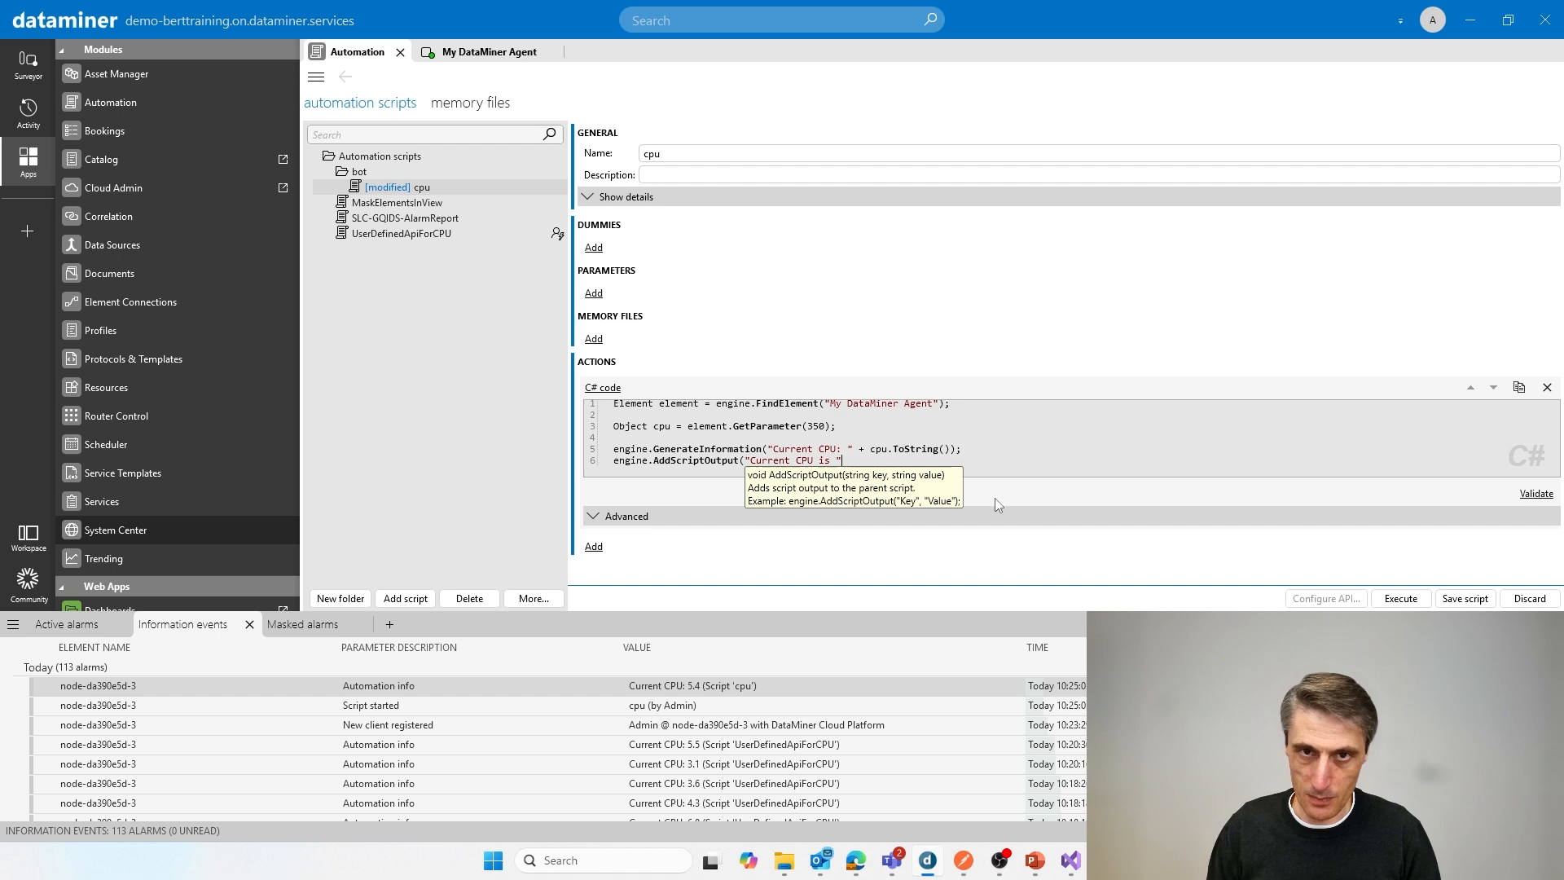
Step: Complete the AddScriptOutput call with the key "Current CPU is " and the value cpu.ToString(), ending the statement with a semicolon
key("Up")
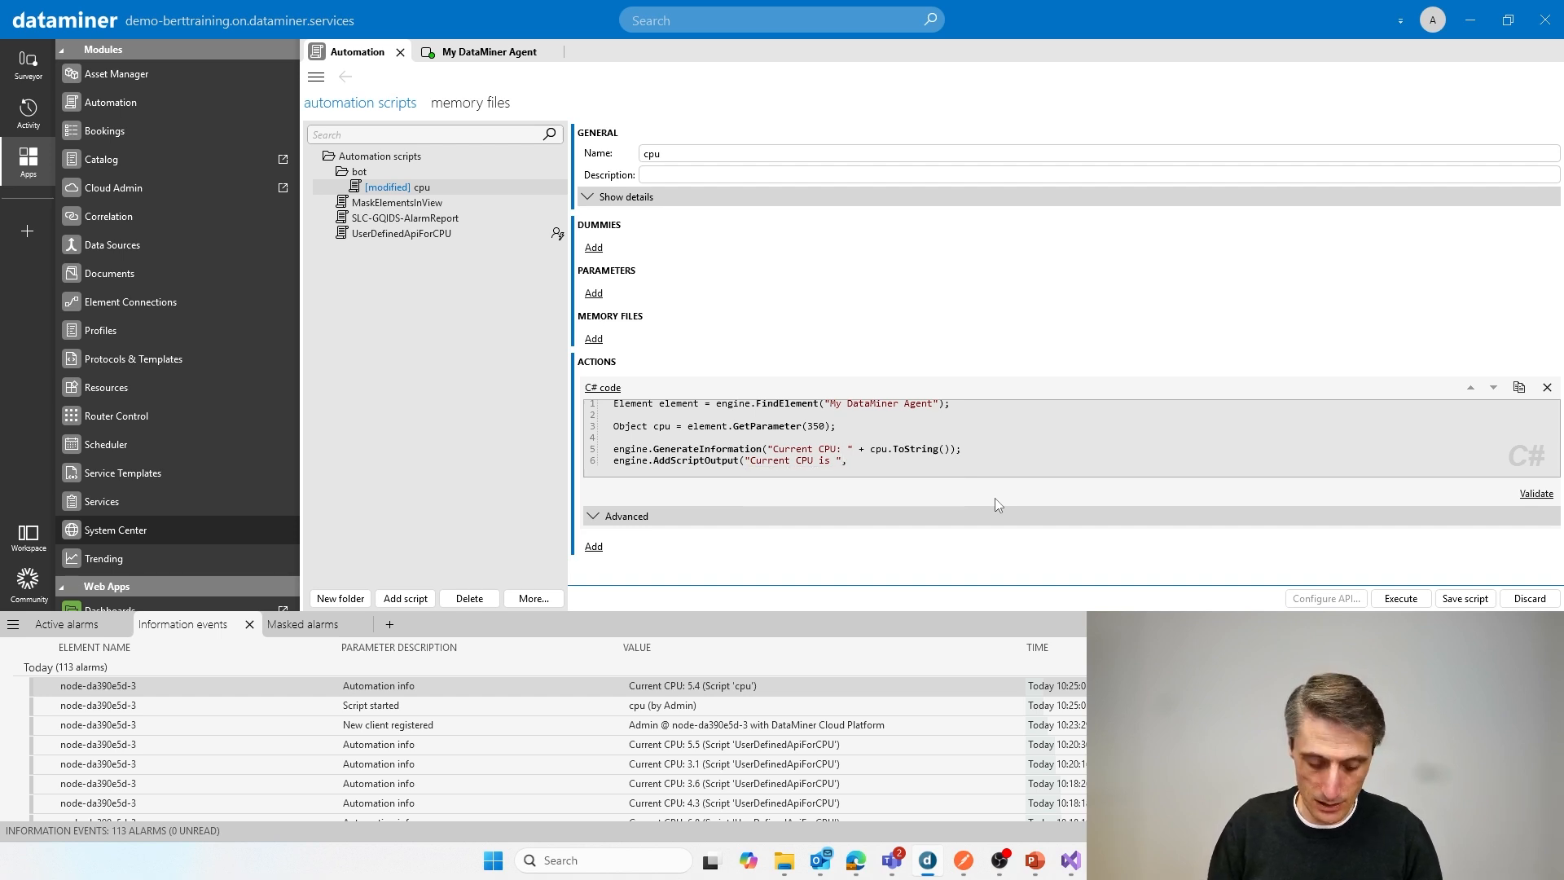
type("cpou")
key("BackSpace")
key("BackSpace")
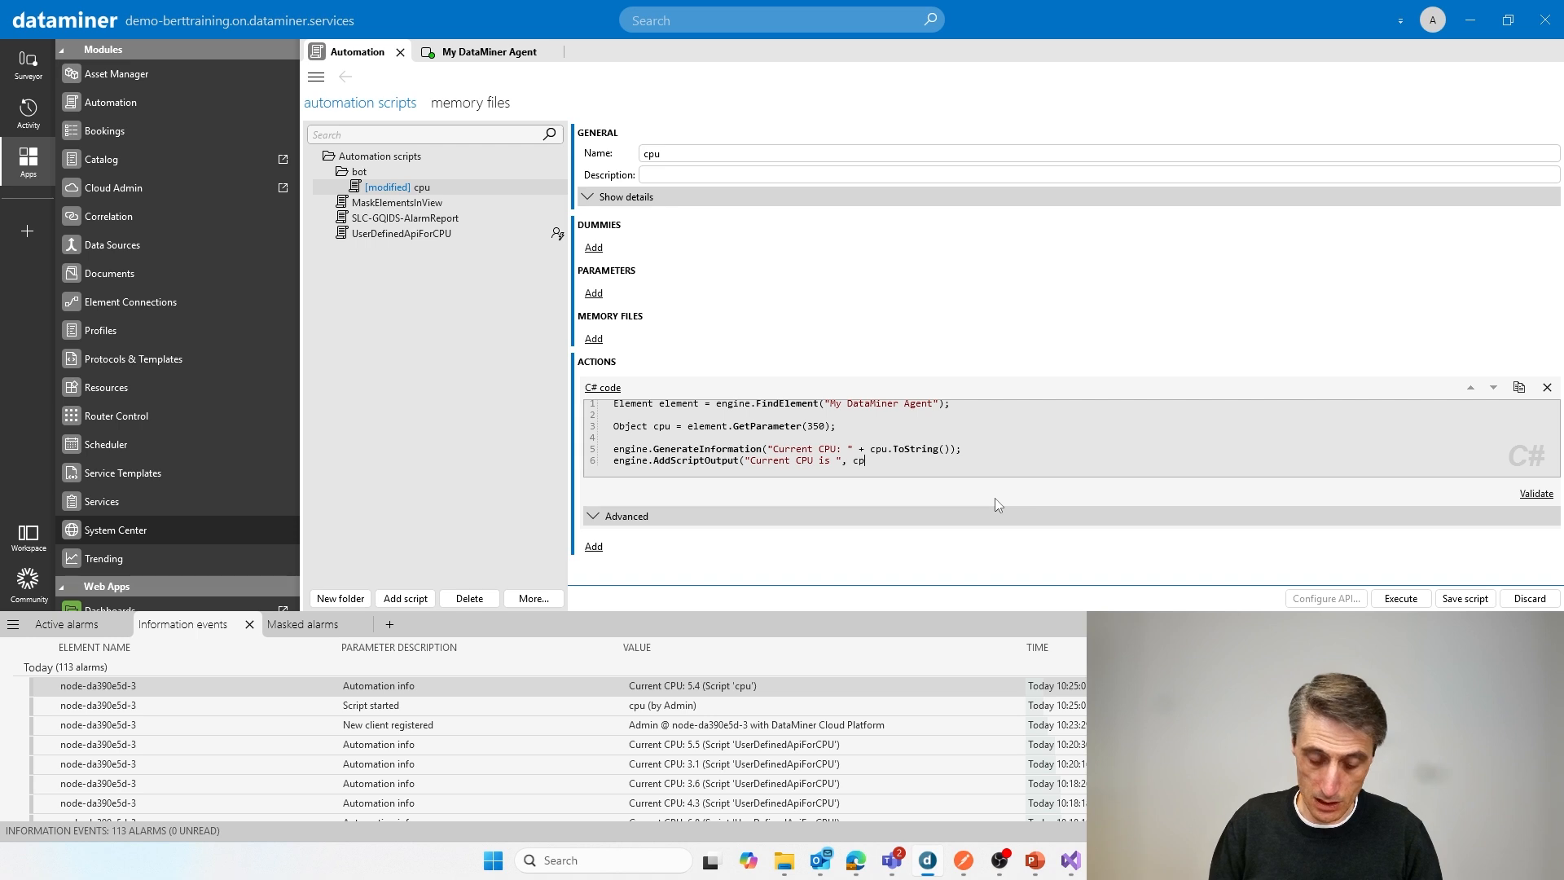
type("u")
type(".ToStrong")
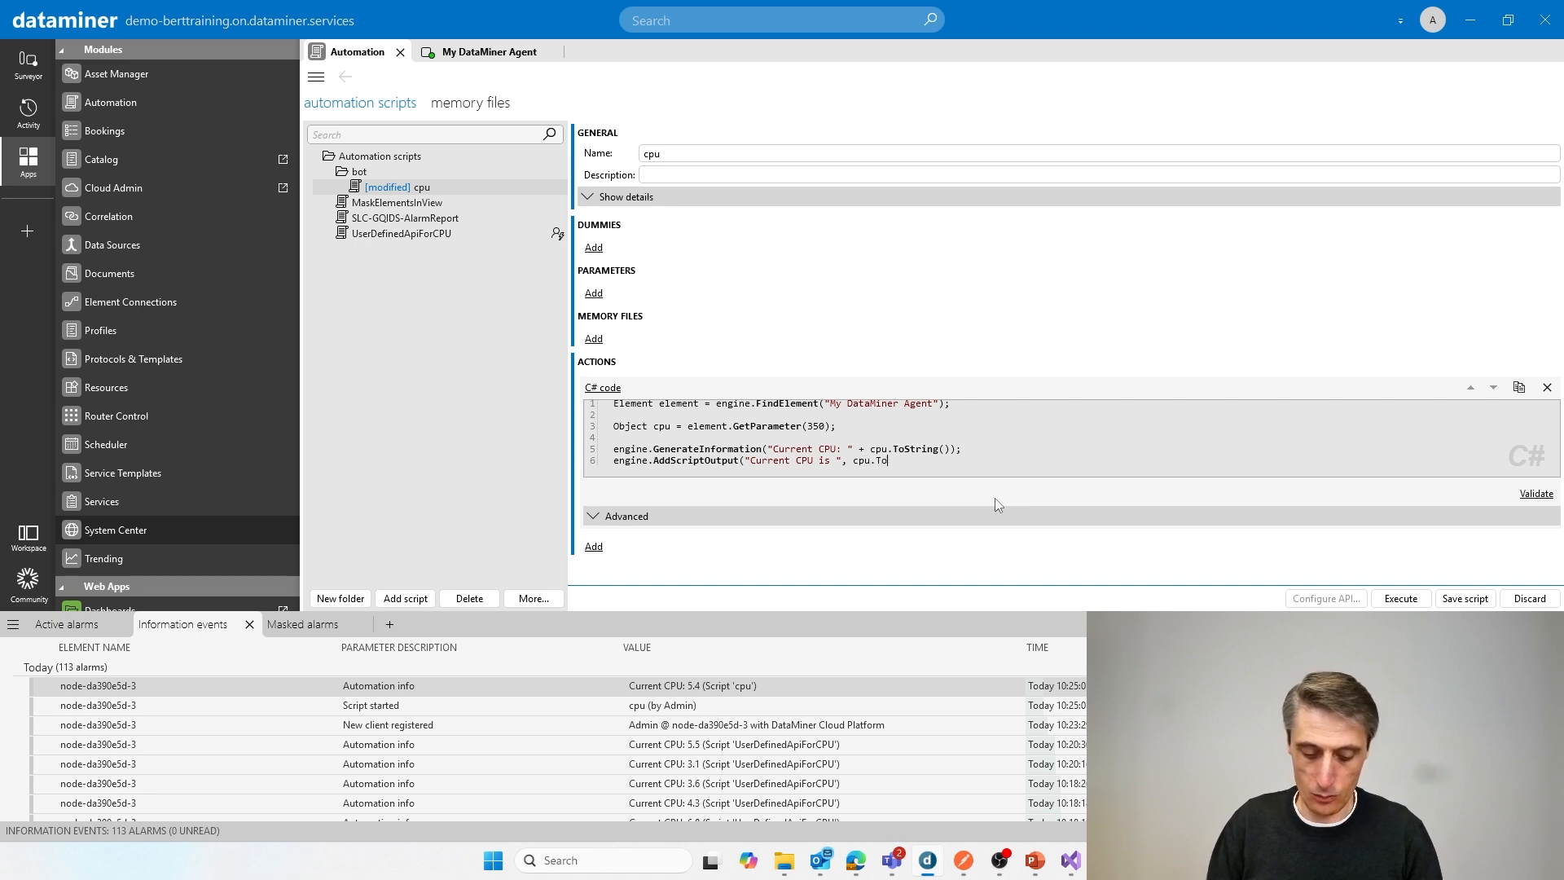
key("BackSpace")
key("BackSpace")
key("BackSpace")
type("in")
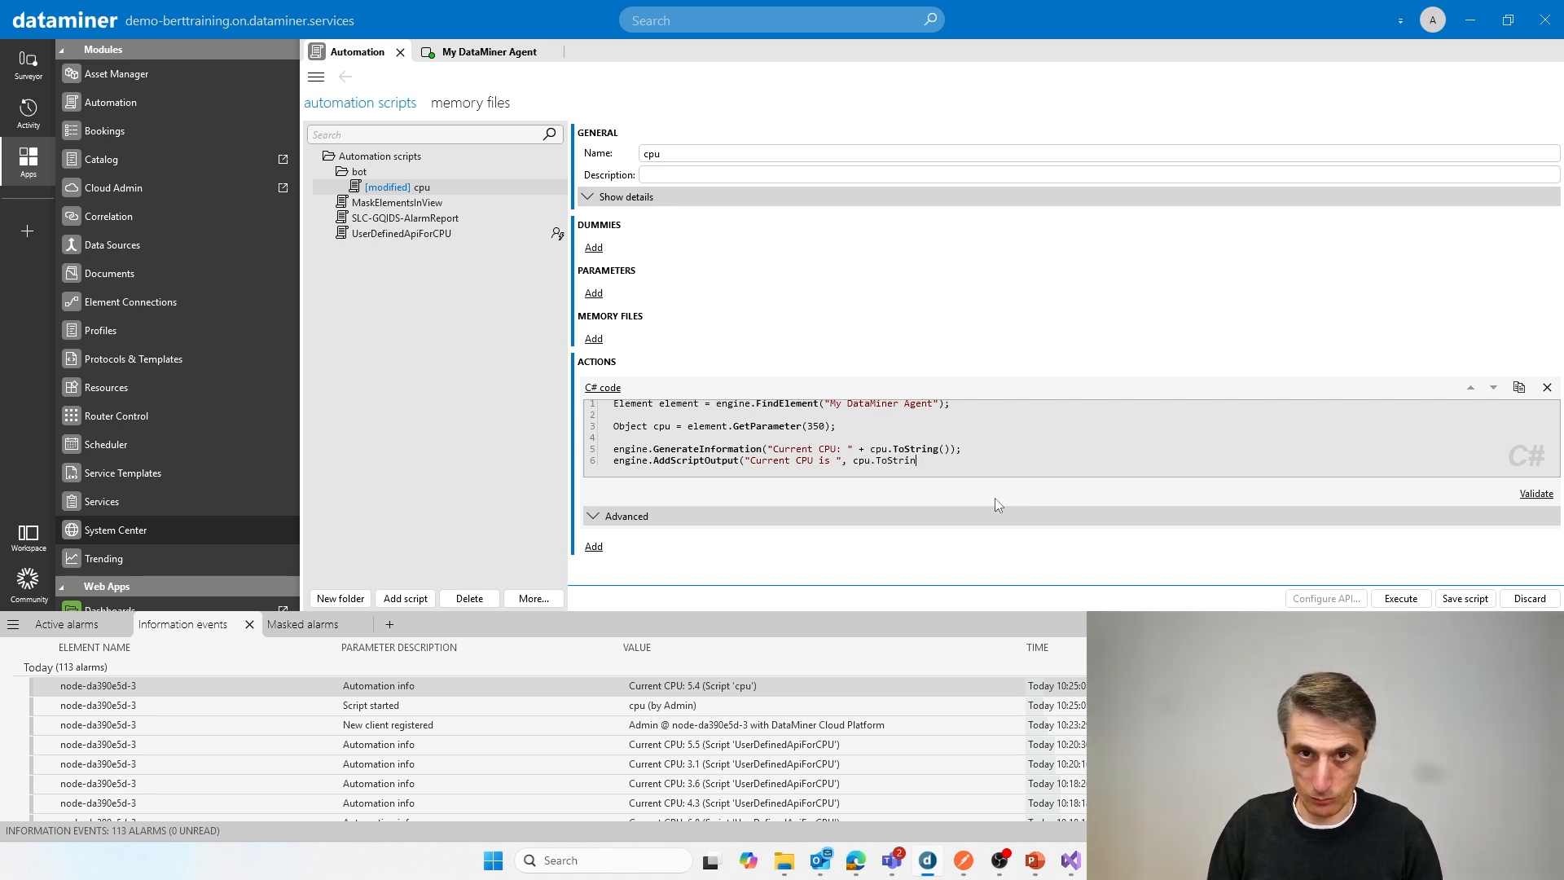
type("g());")
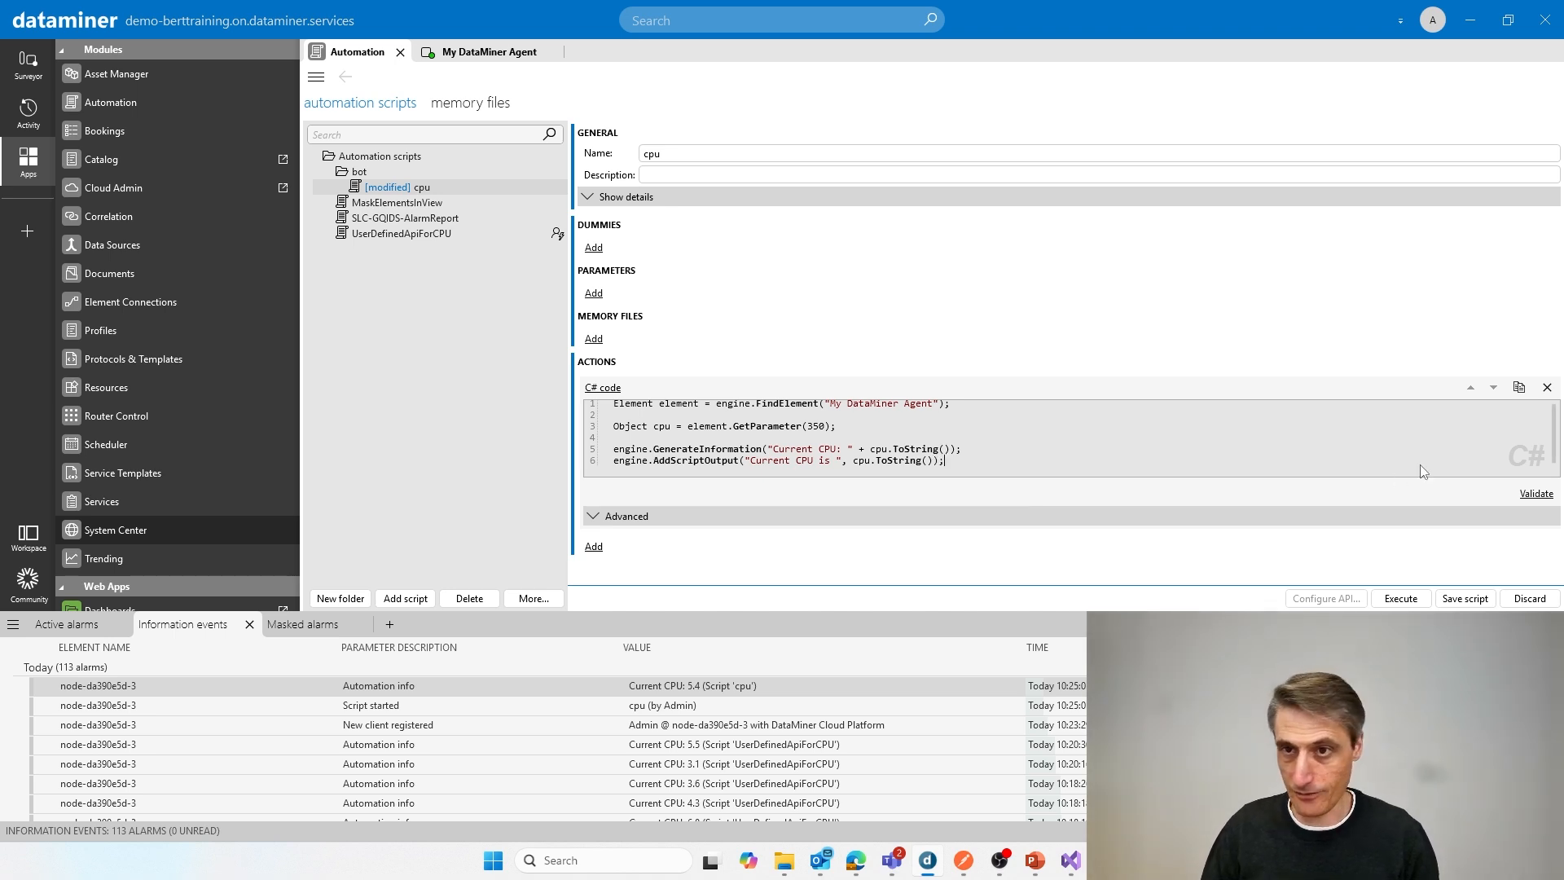
Step: Validate the C# code of the cpu script and save the script
left_click(1536, 494)
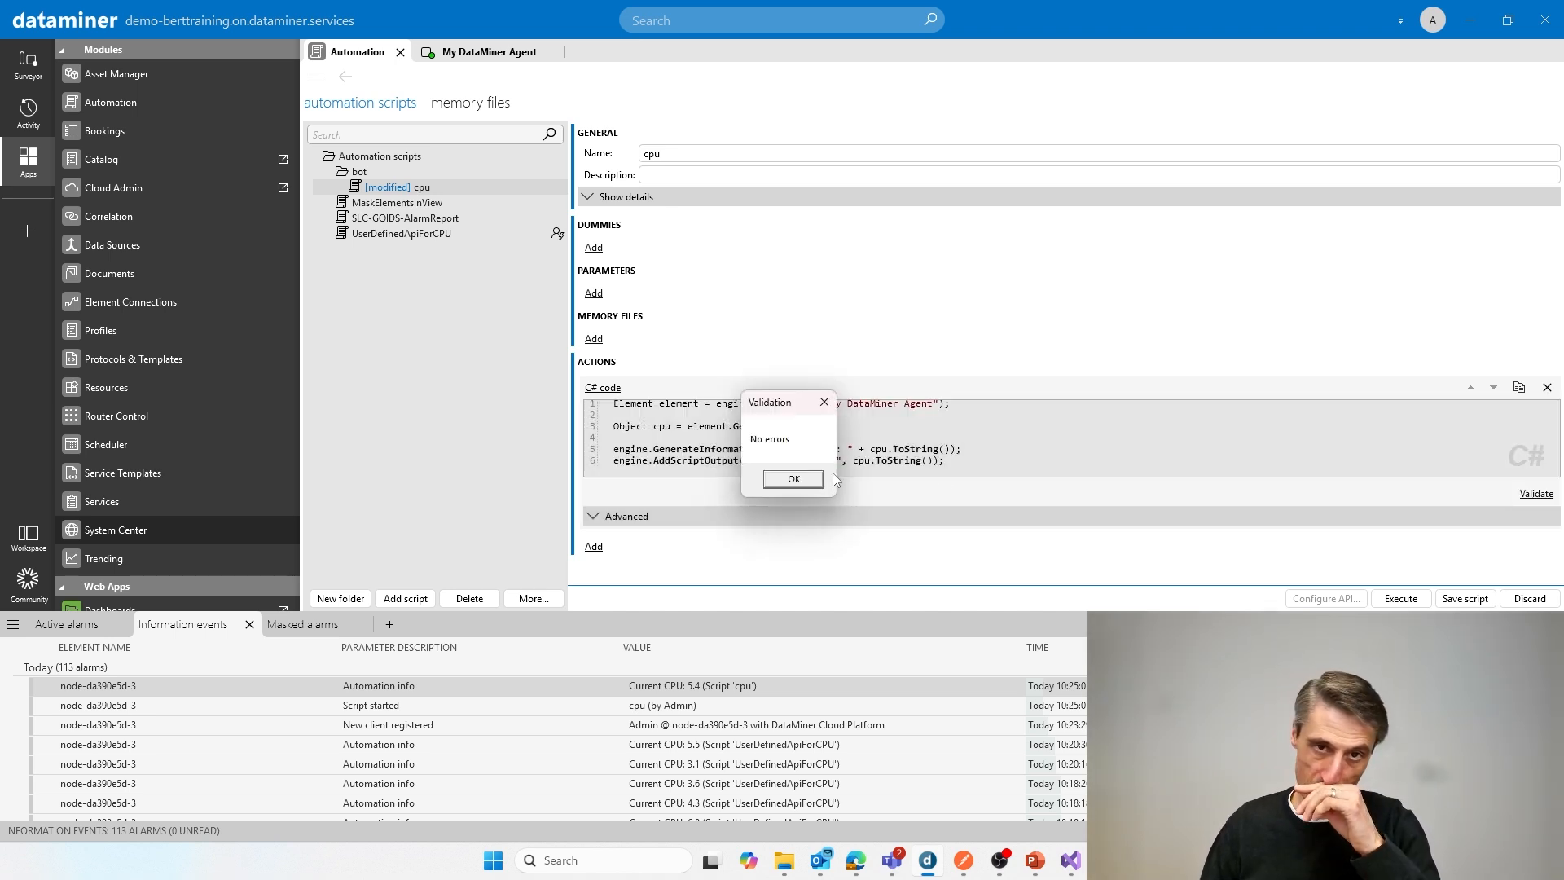
left_click(803, 479)
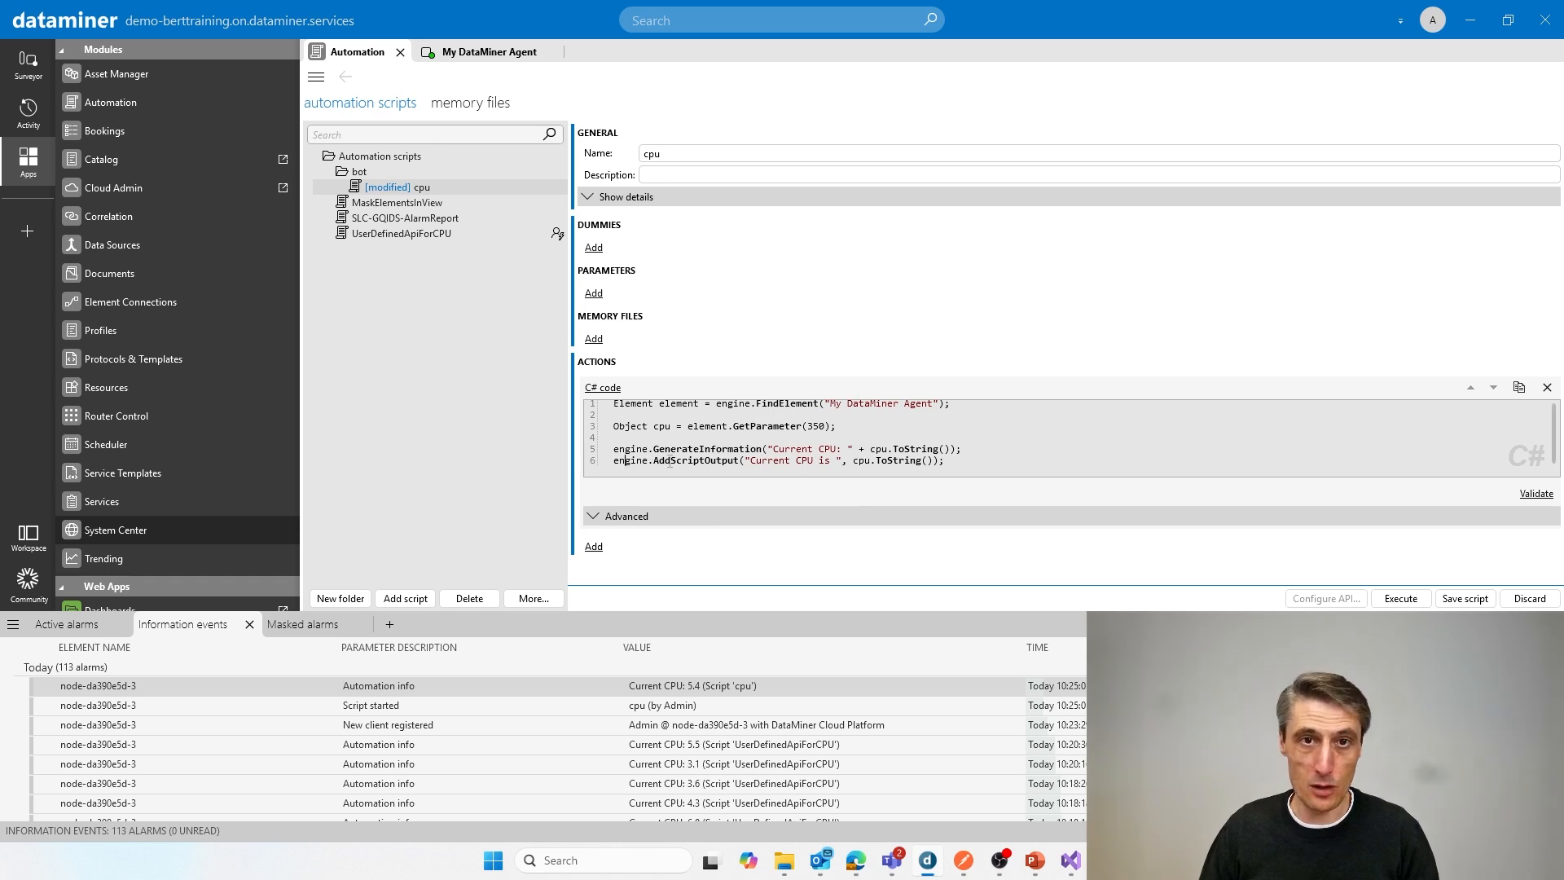
left_click_drag(625, 461, 947, 461)
left_click(948, 463)
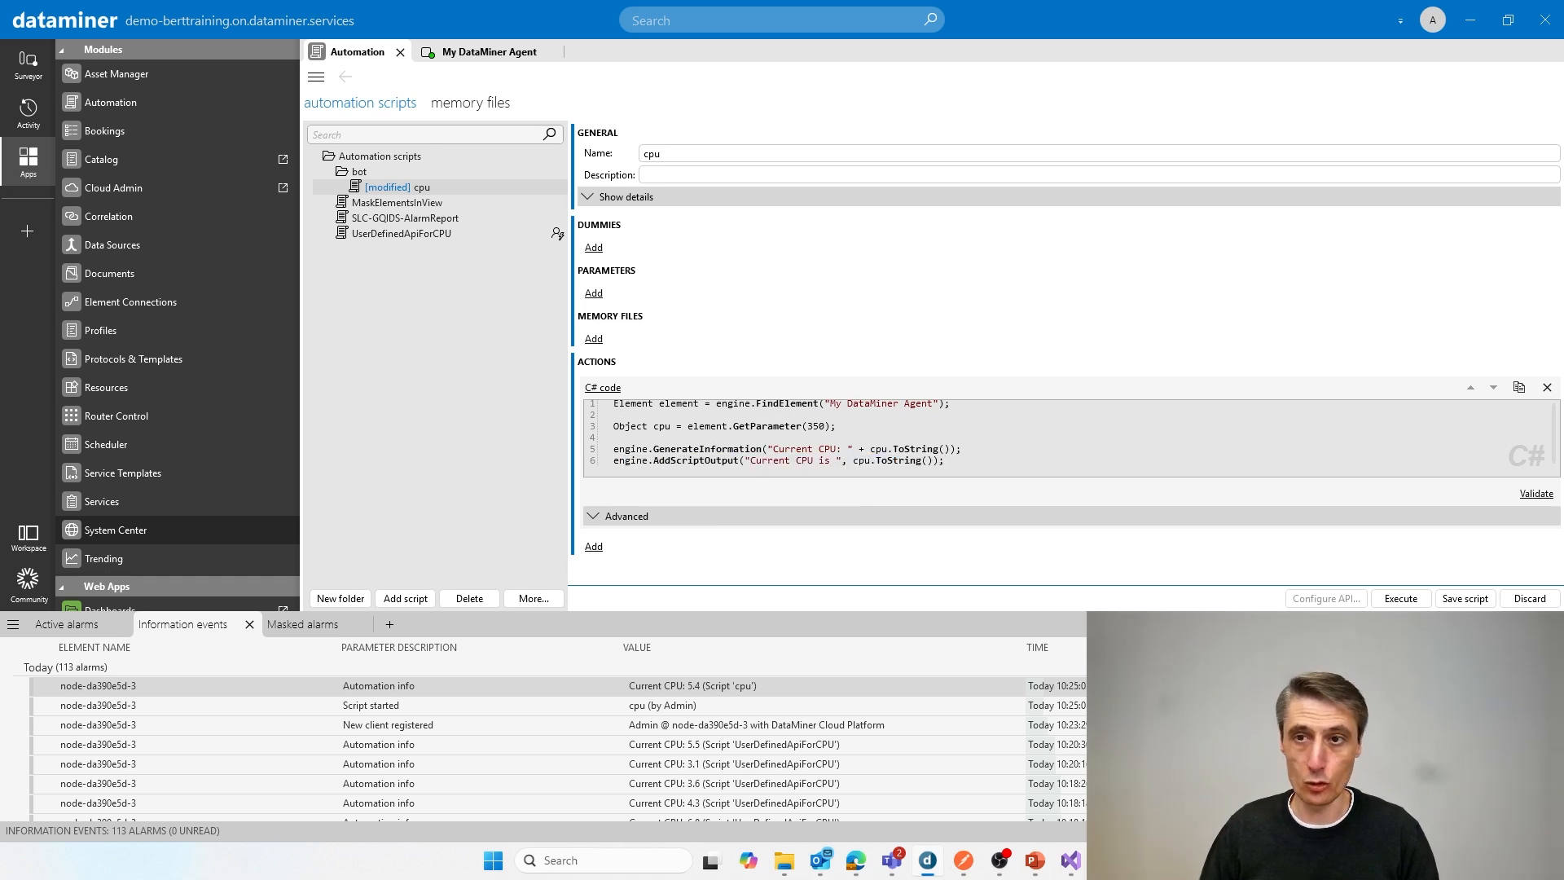
left_click(1465, 598)
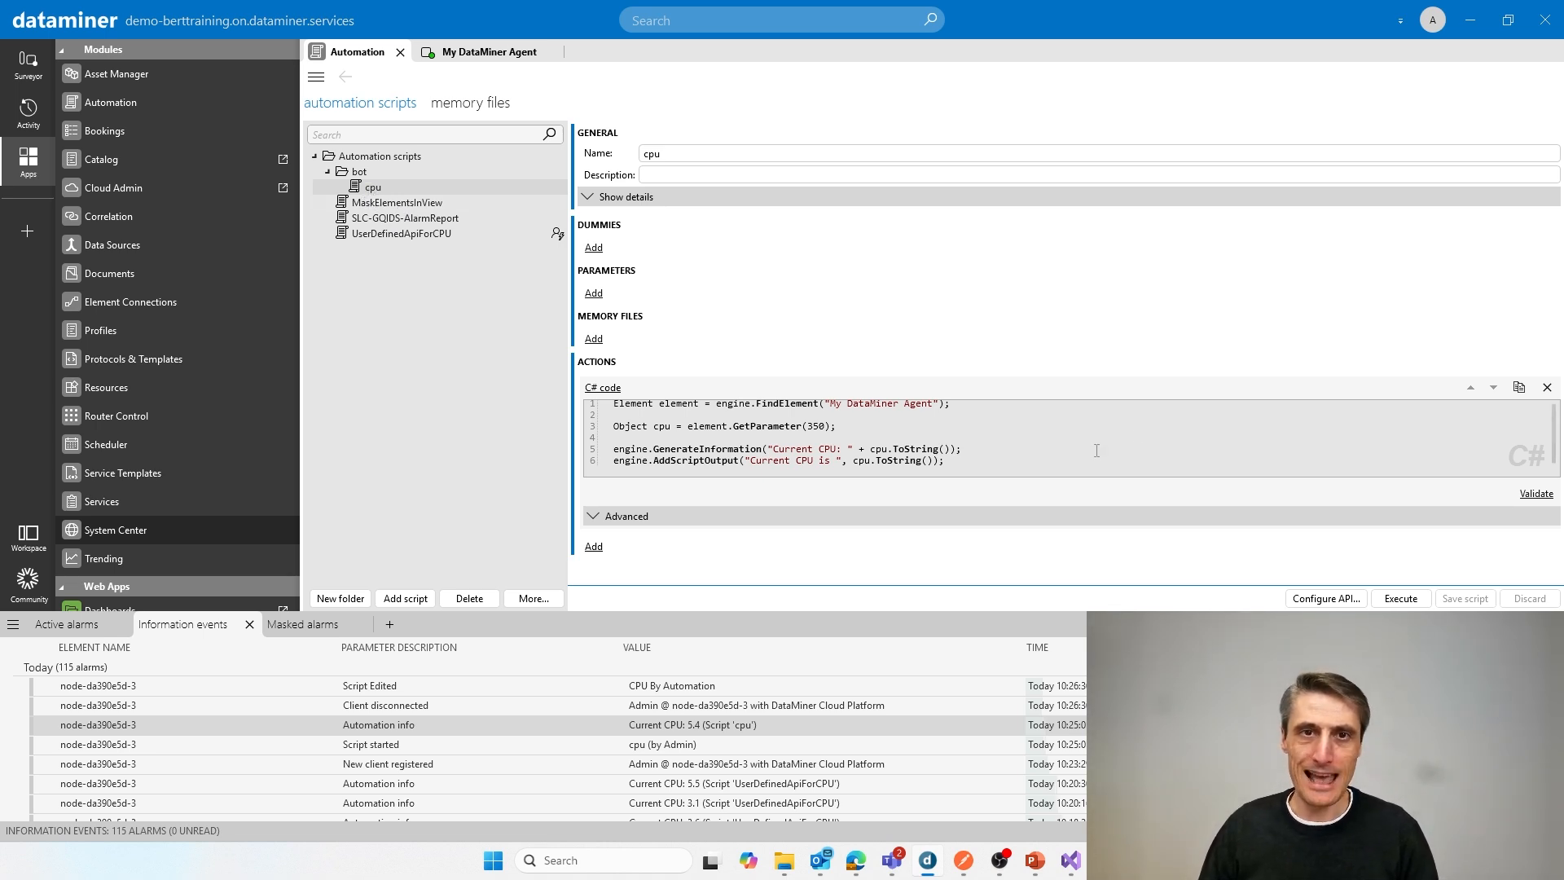
left_click_drag(654, 461, 956, 461)
left_click(956, 461)
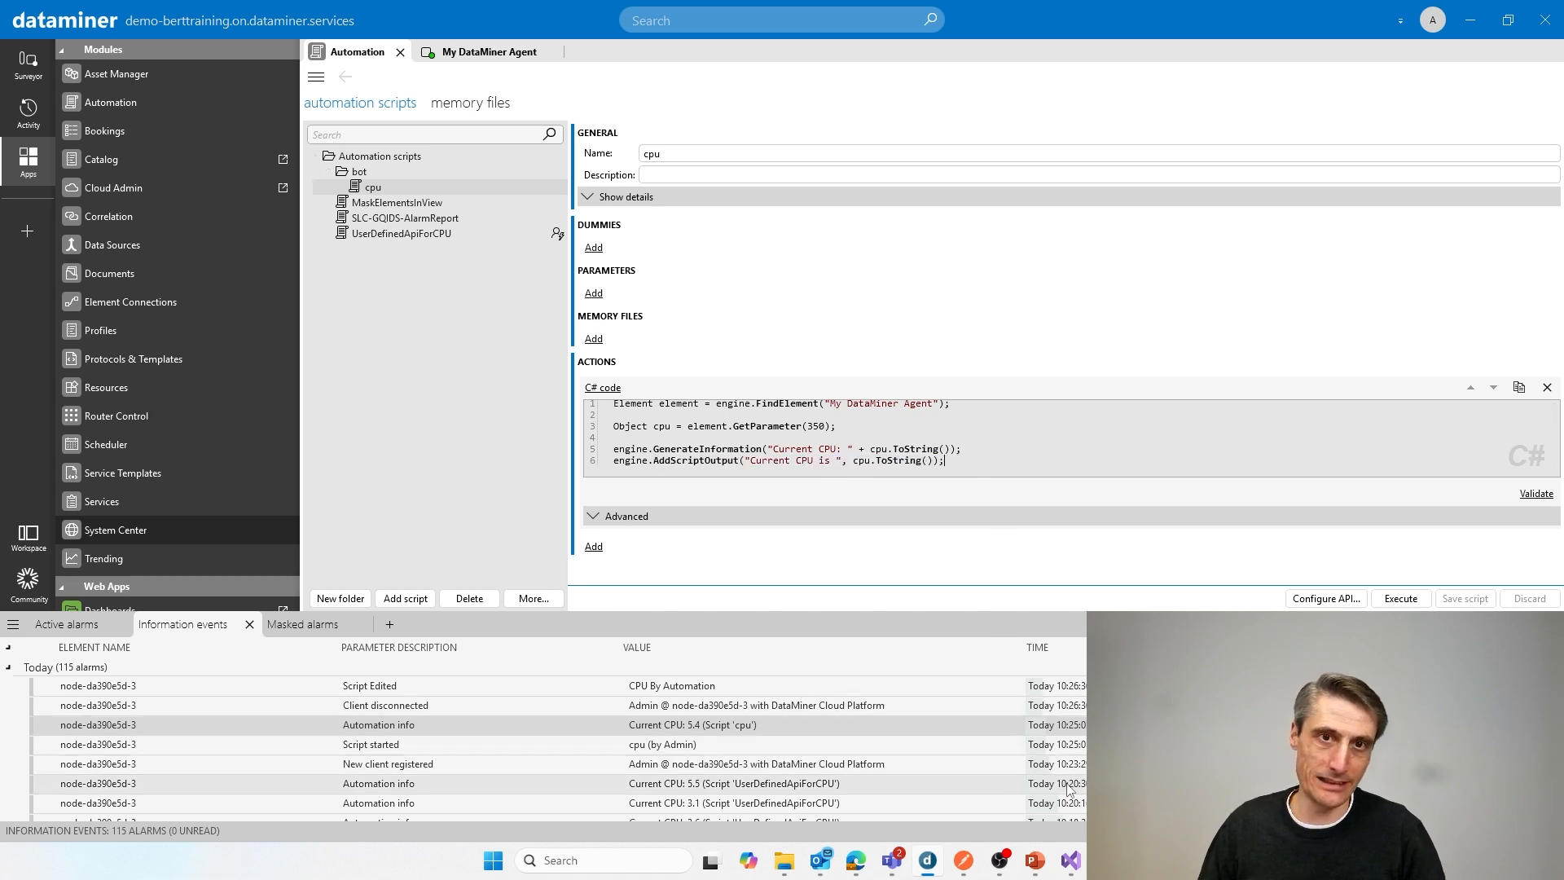
Step: Switch to the DataMiner bot chat in Microsoft Teams and send the message "run cpu"
mouse_move(1072, 869)
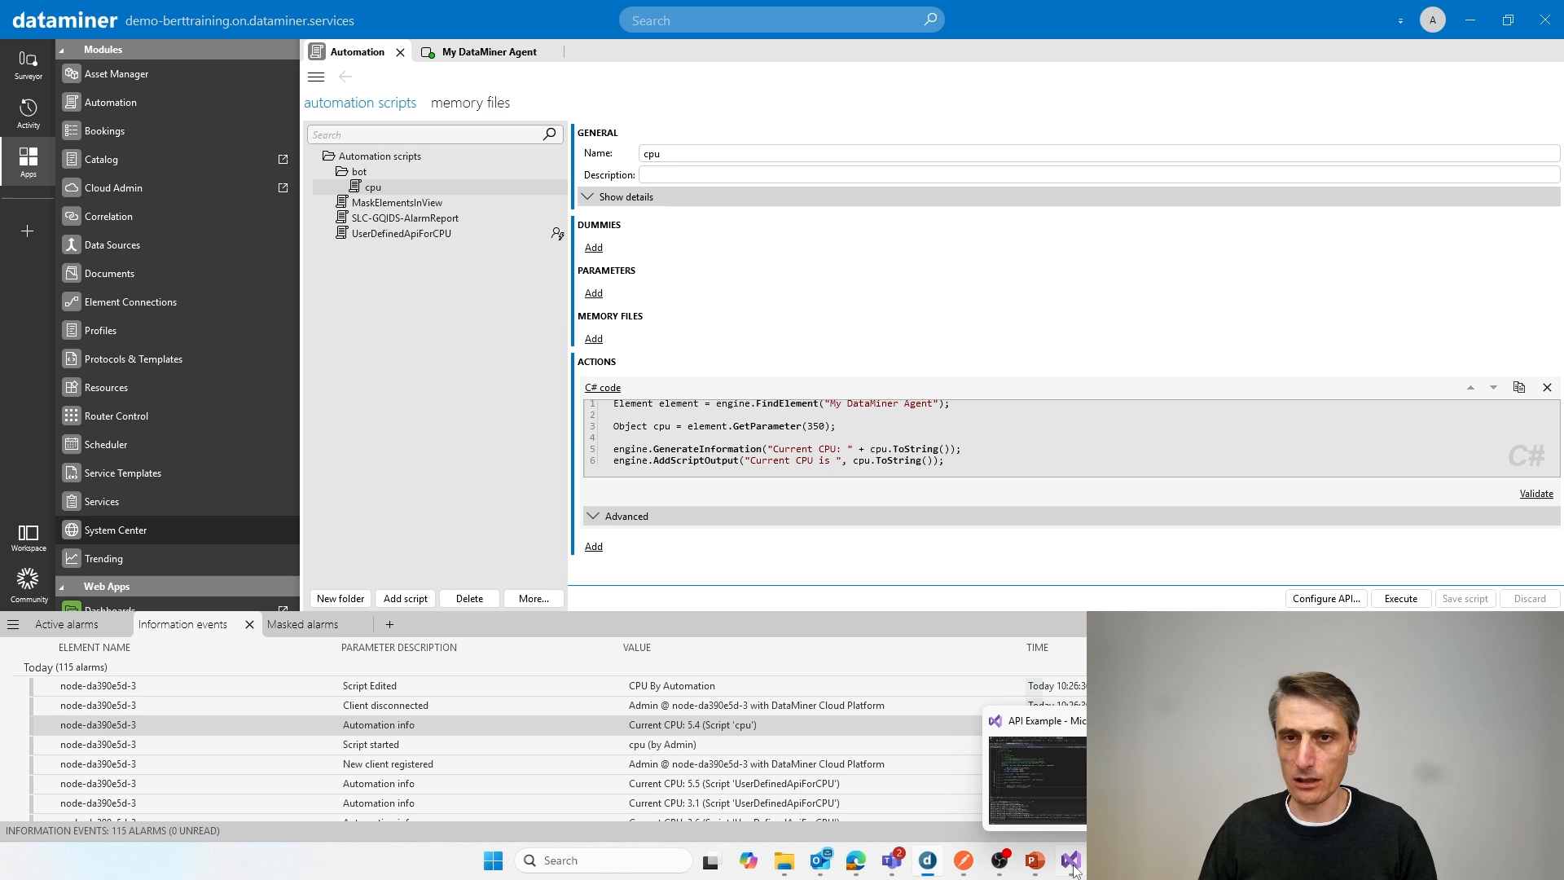
left_click(897, 864)
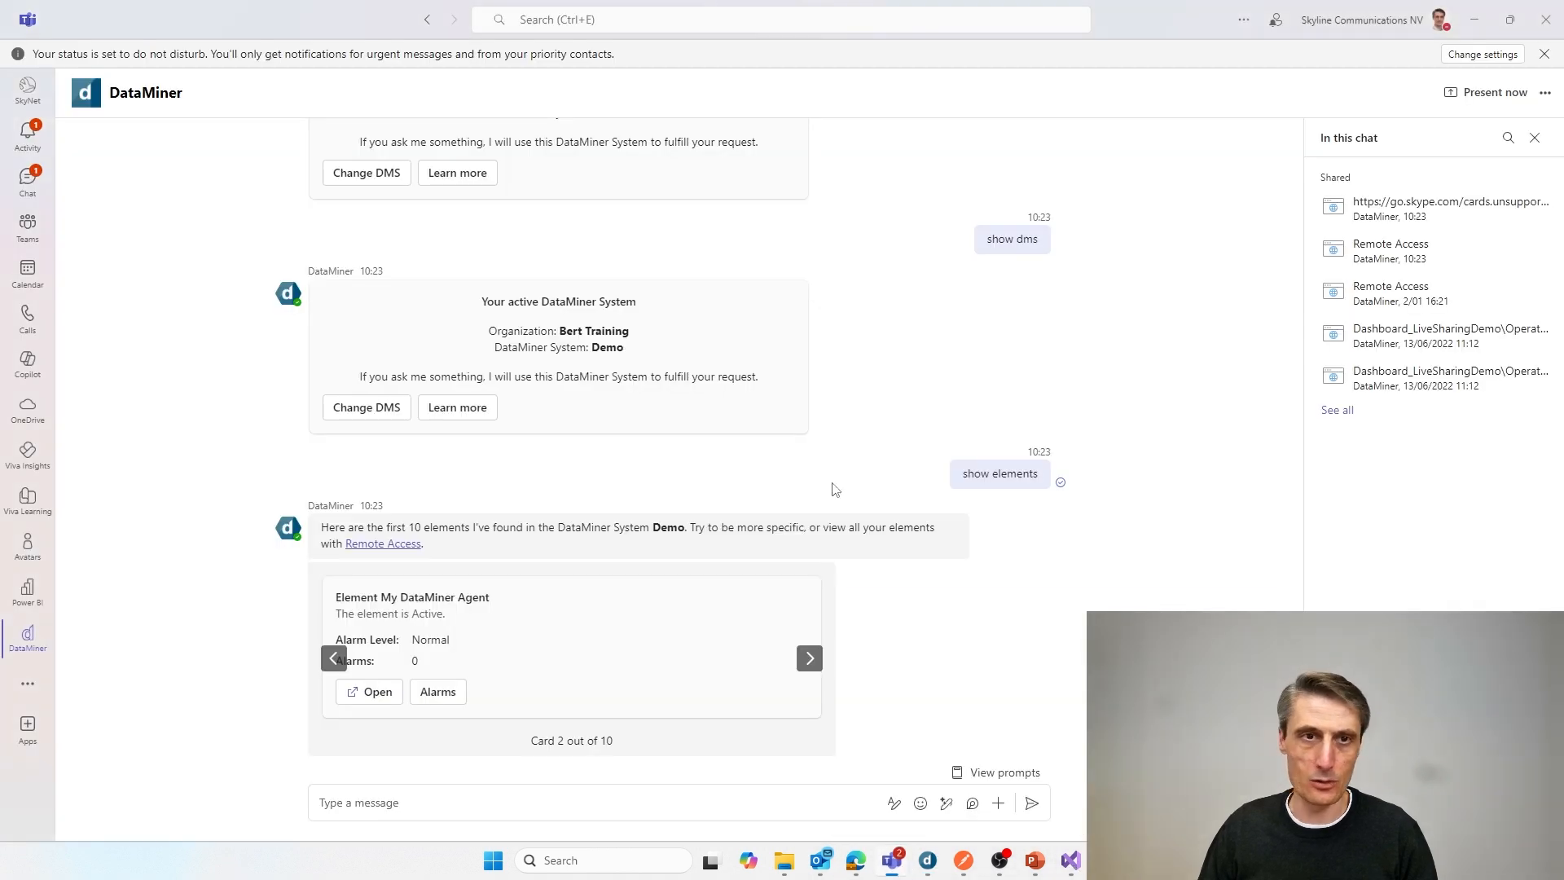
left_click(447, 803)
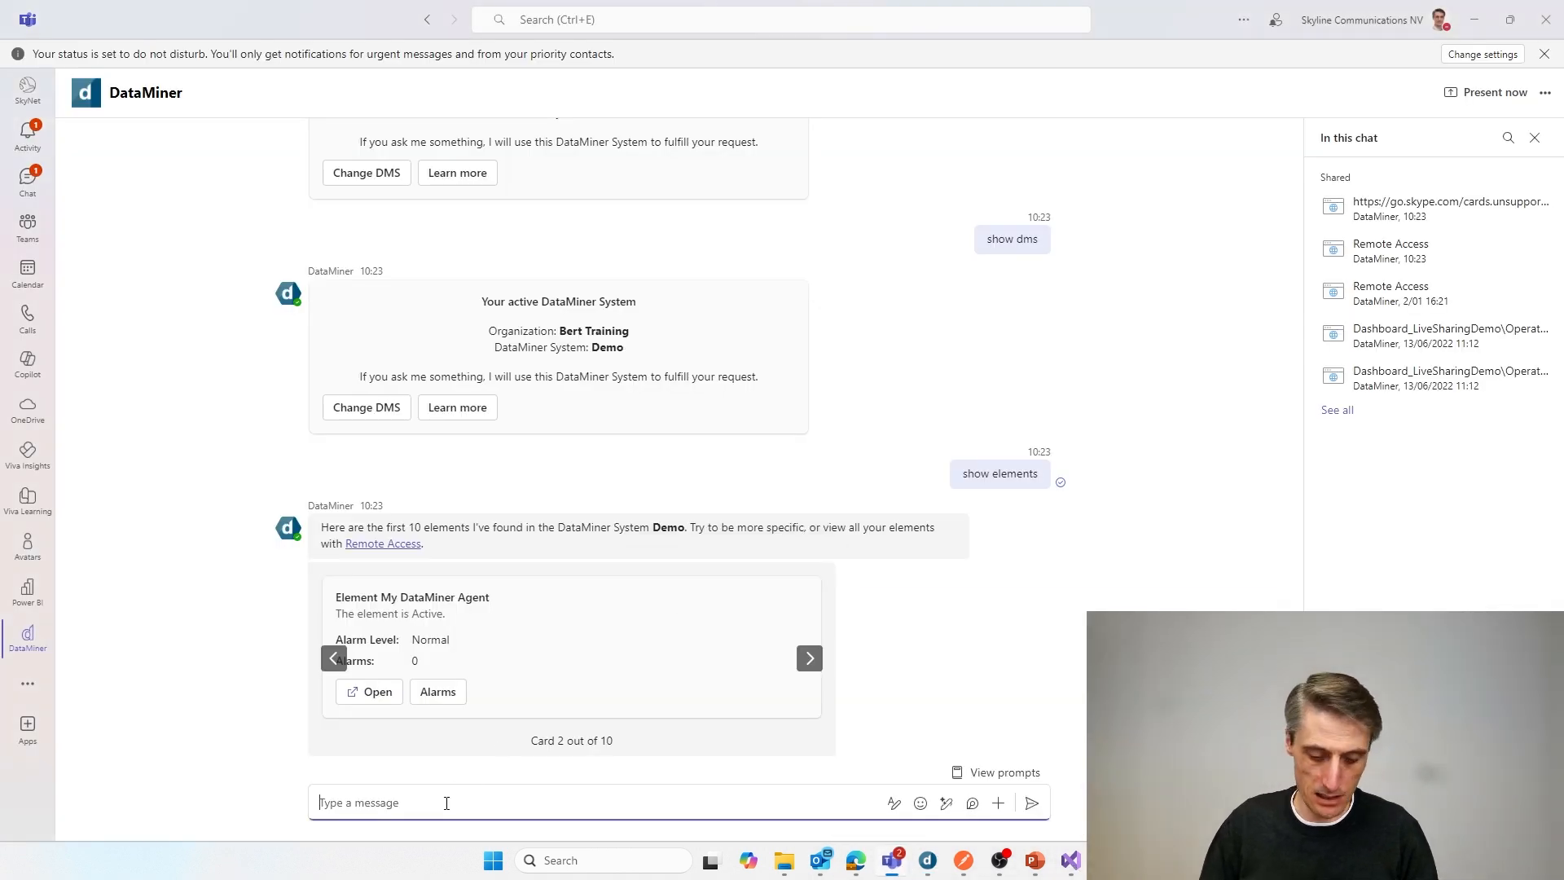
type("run cp")
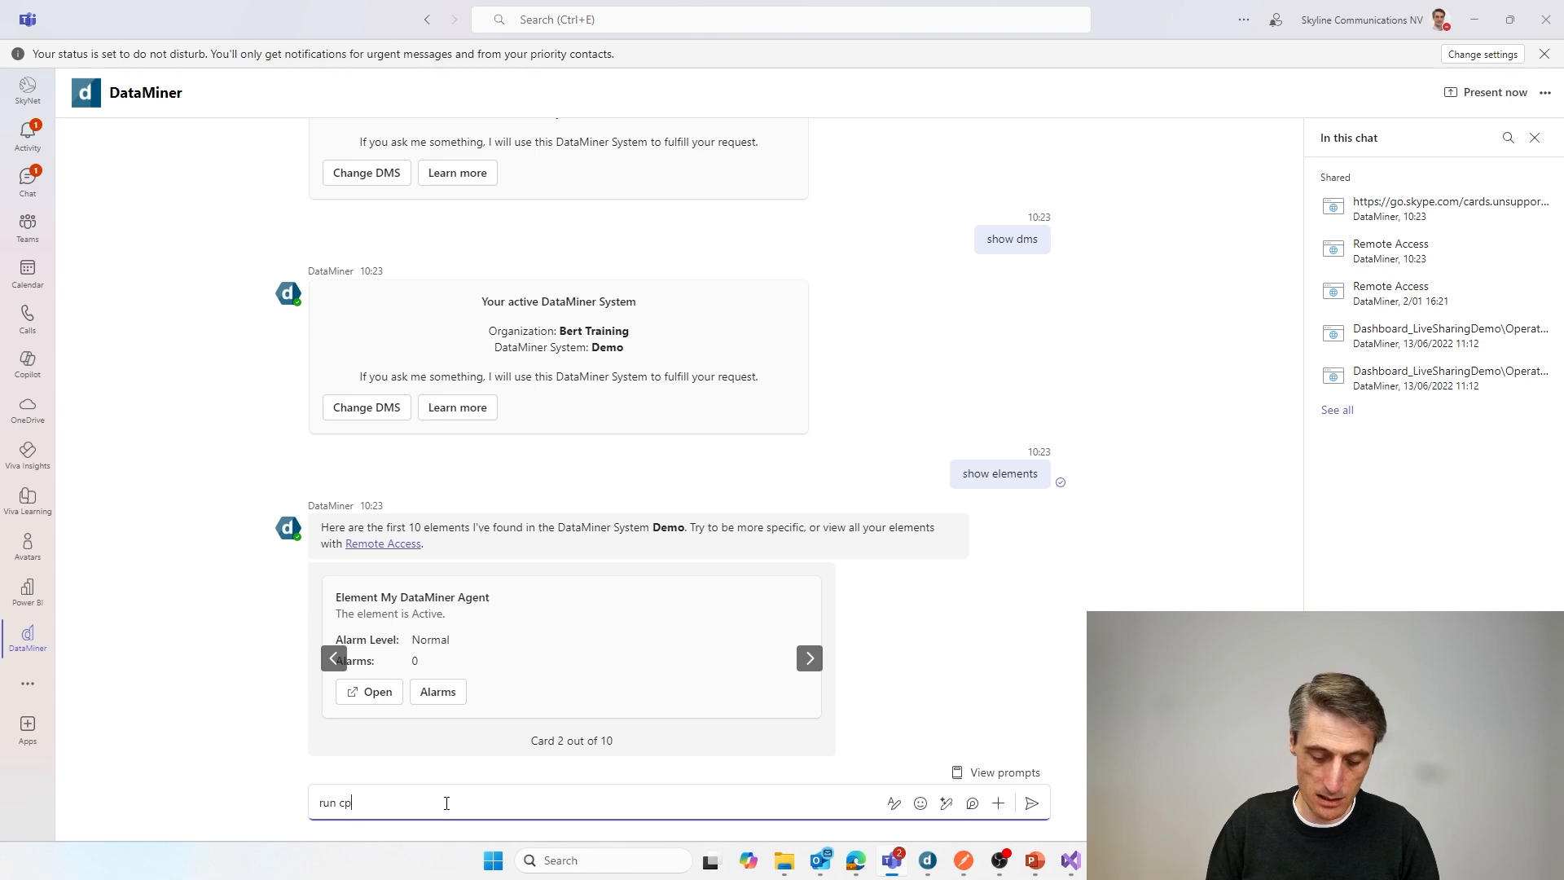
type("u")
key("Return")
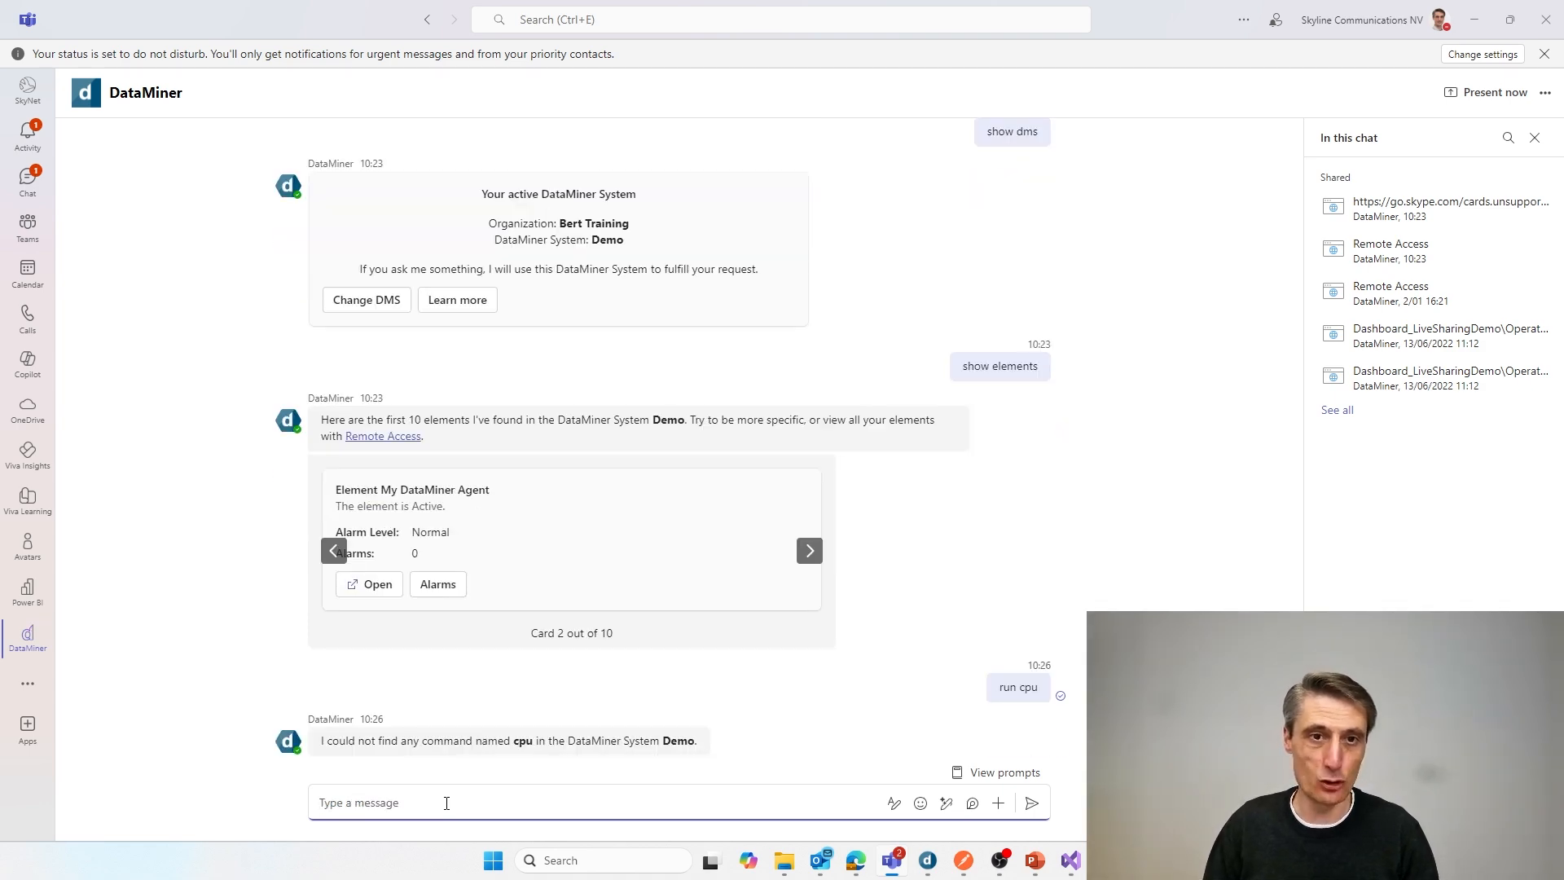
Step: Switch to DataMiner Cube, reopen the cpu script in the bot folder and execute it with the default options
key("alt+Tab")
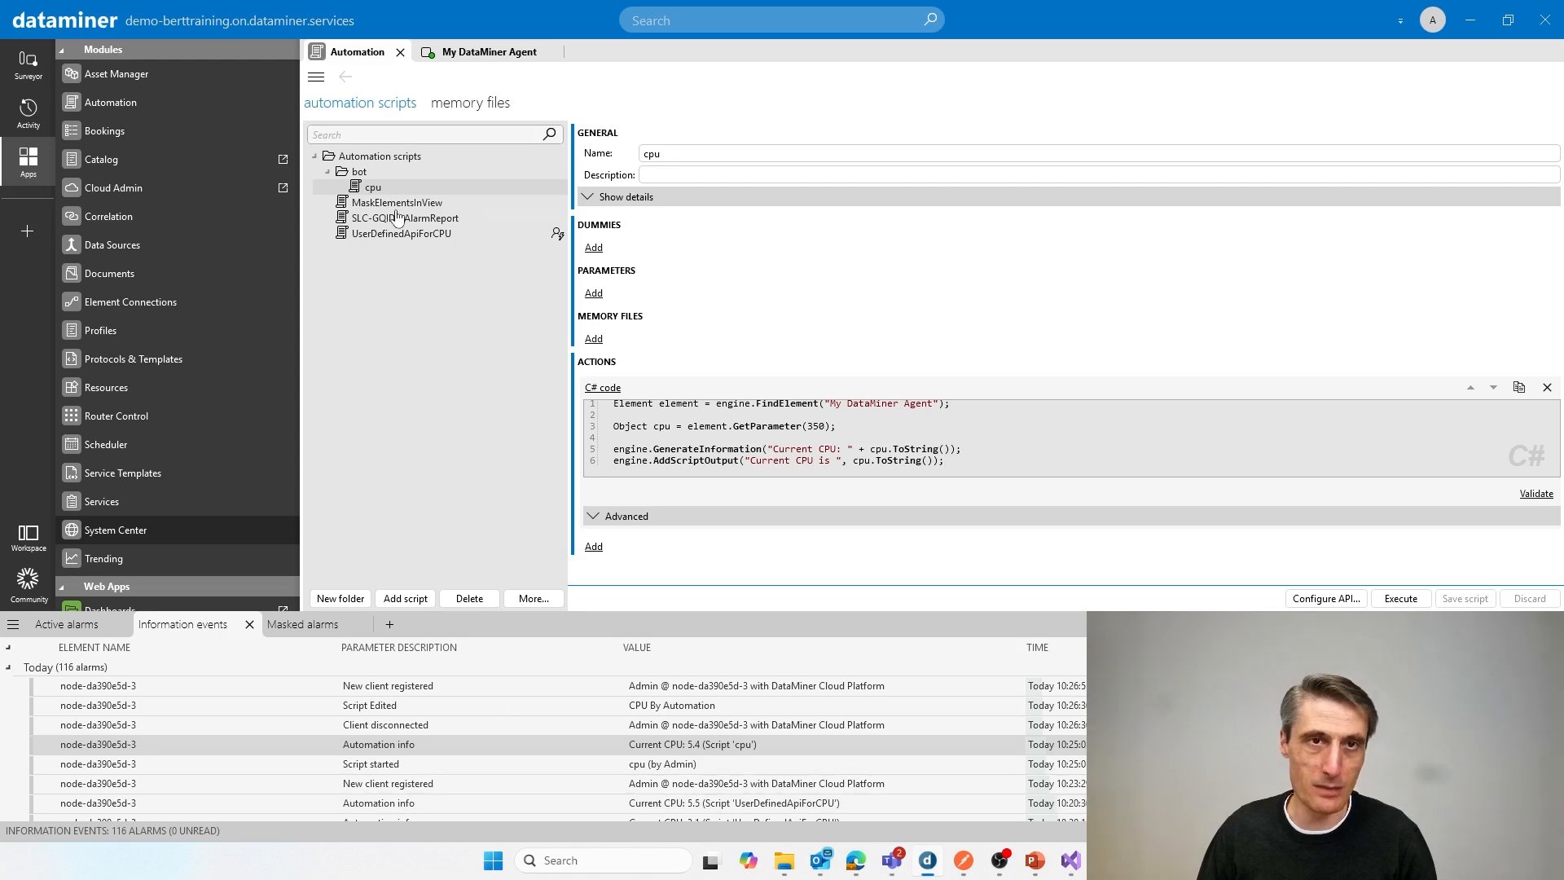
left_click(374, 188)
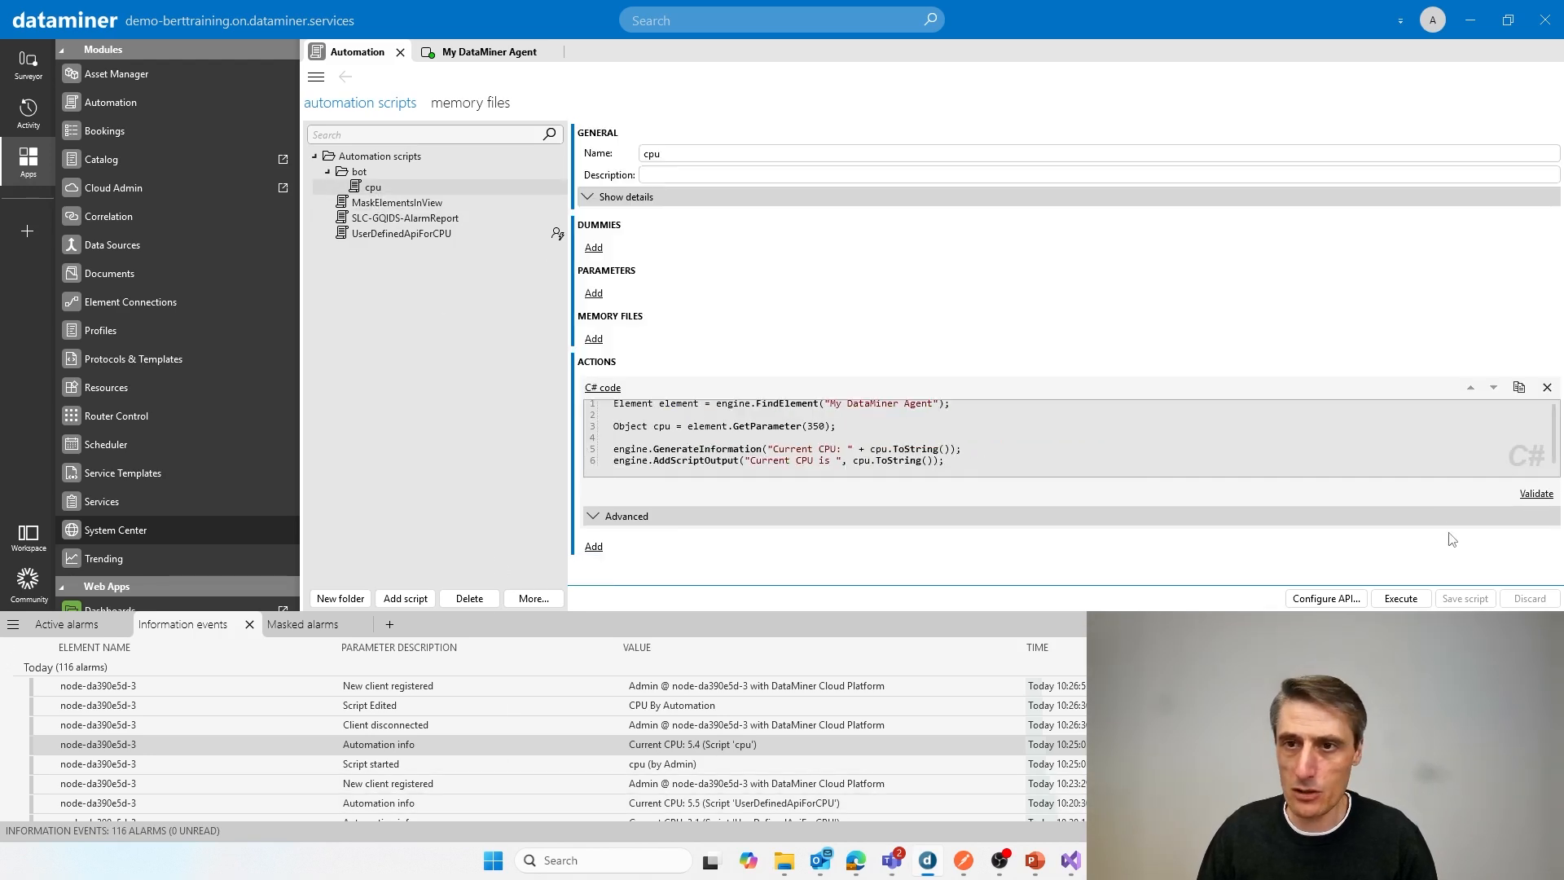
left_click(372, 207)
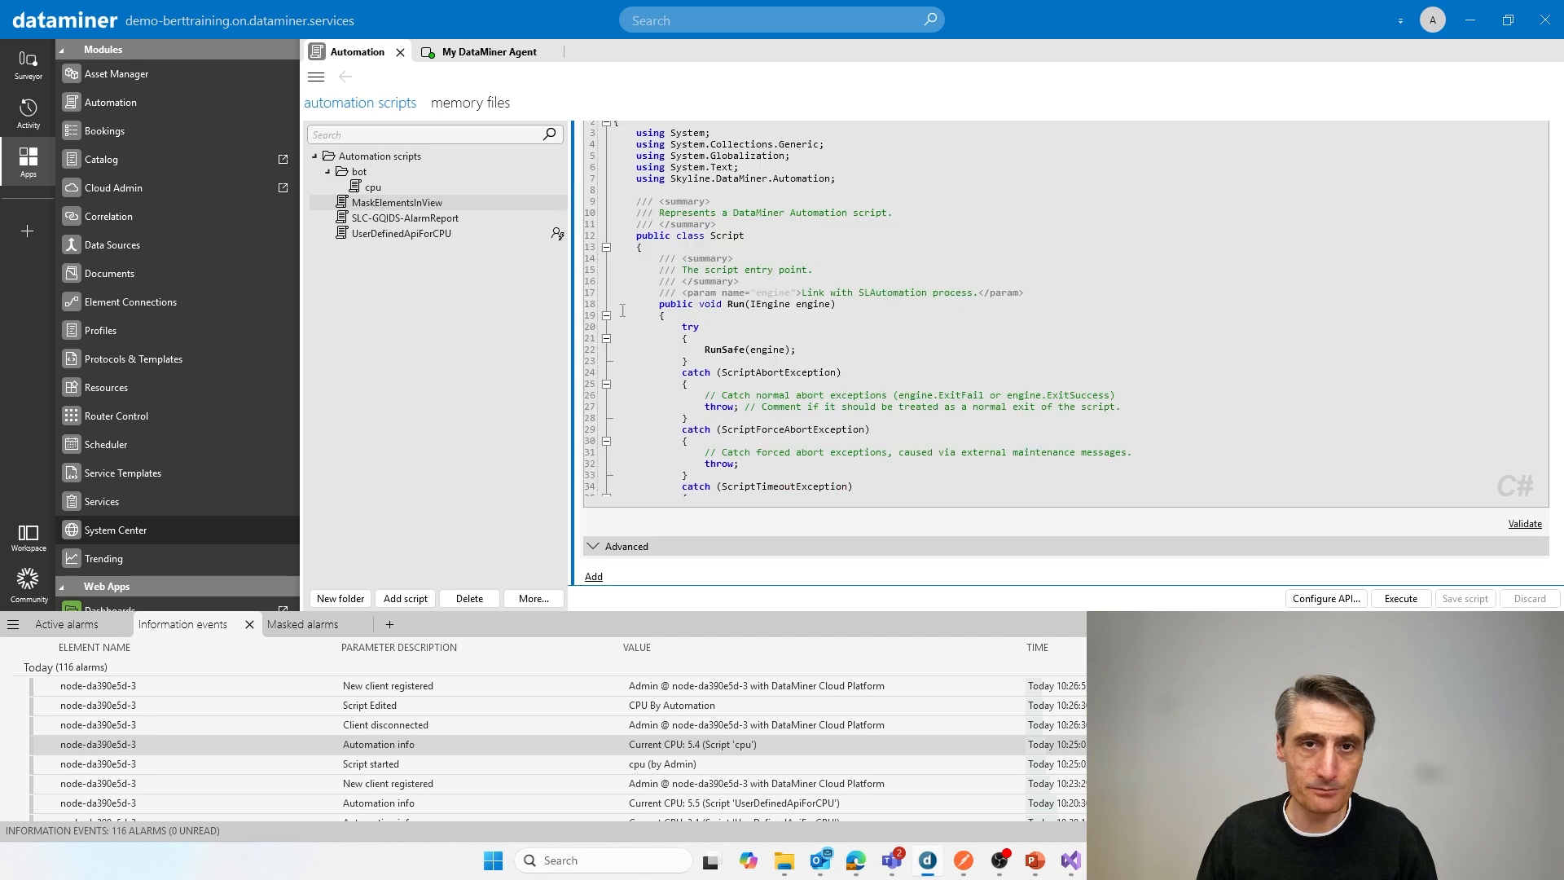
left_click(386, 193)
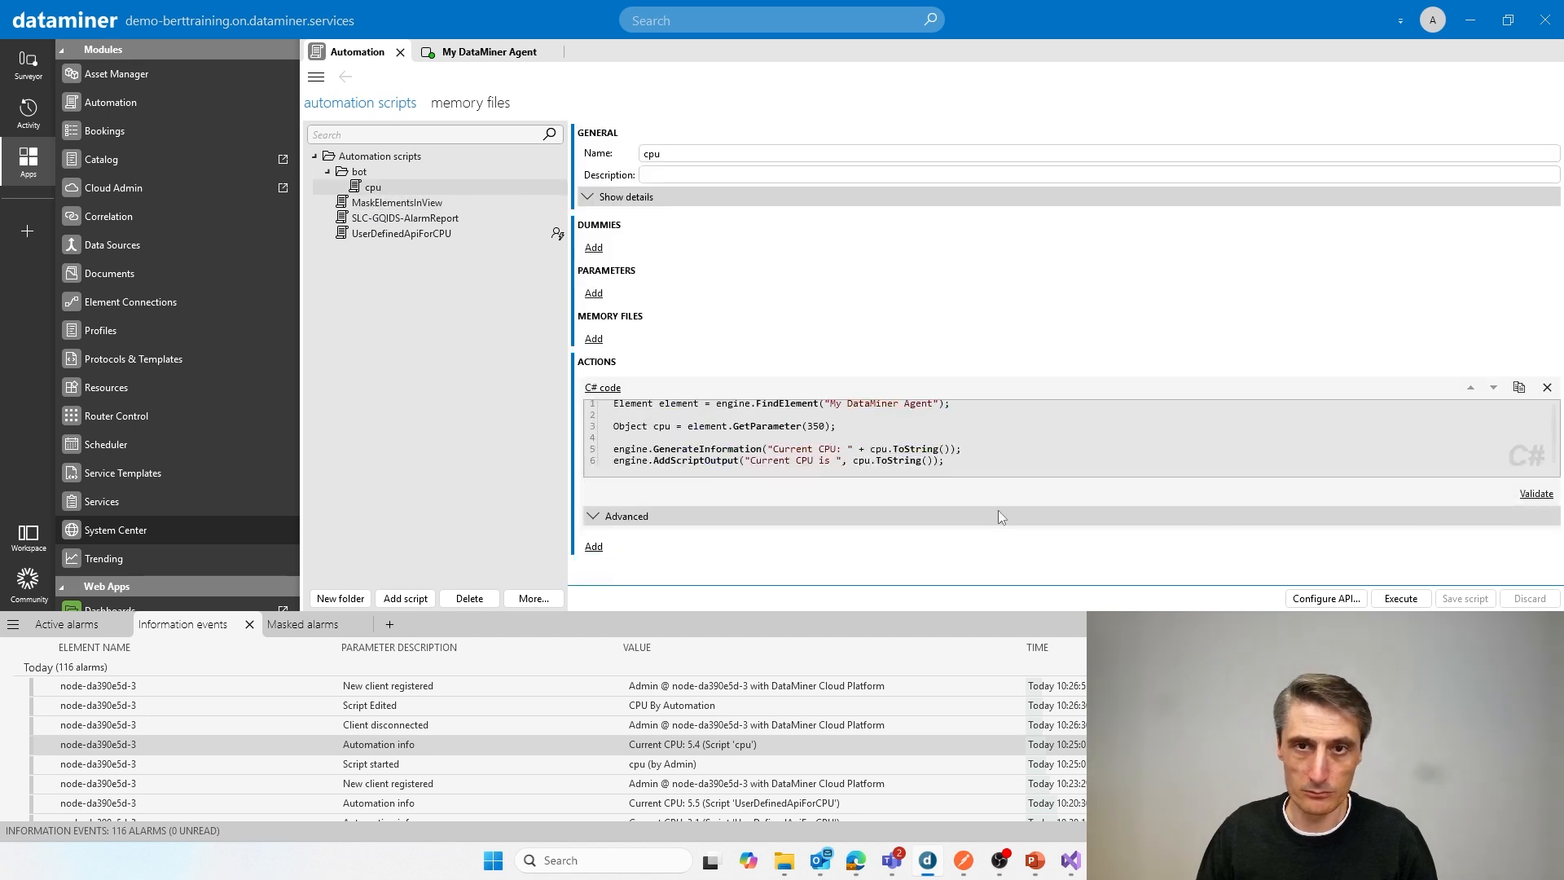
left_click(1401, 599)
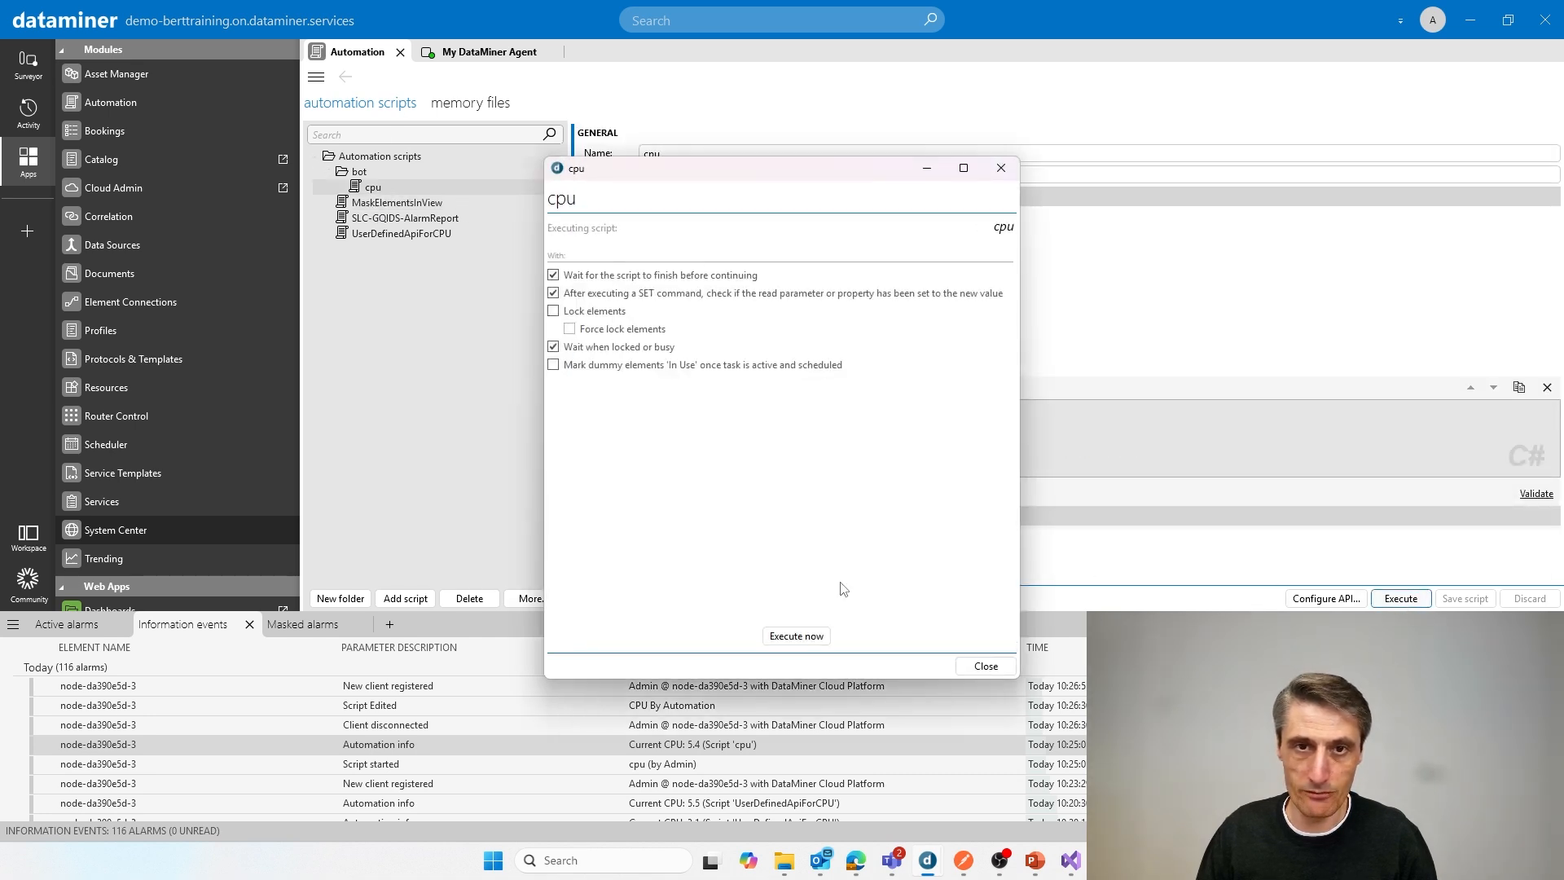
left_click(814, 636)
left_click(986, 666)
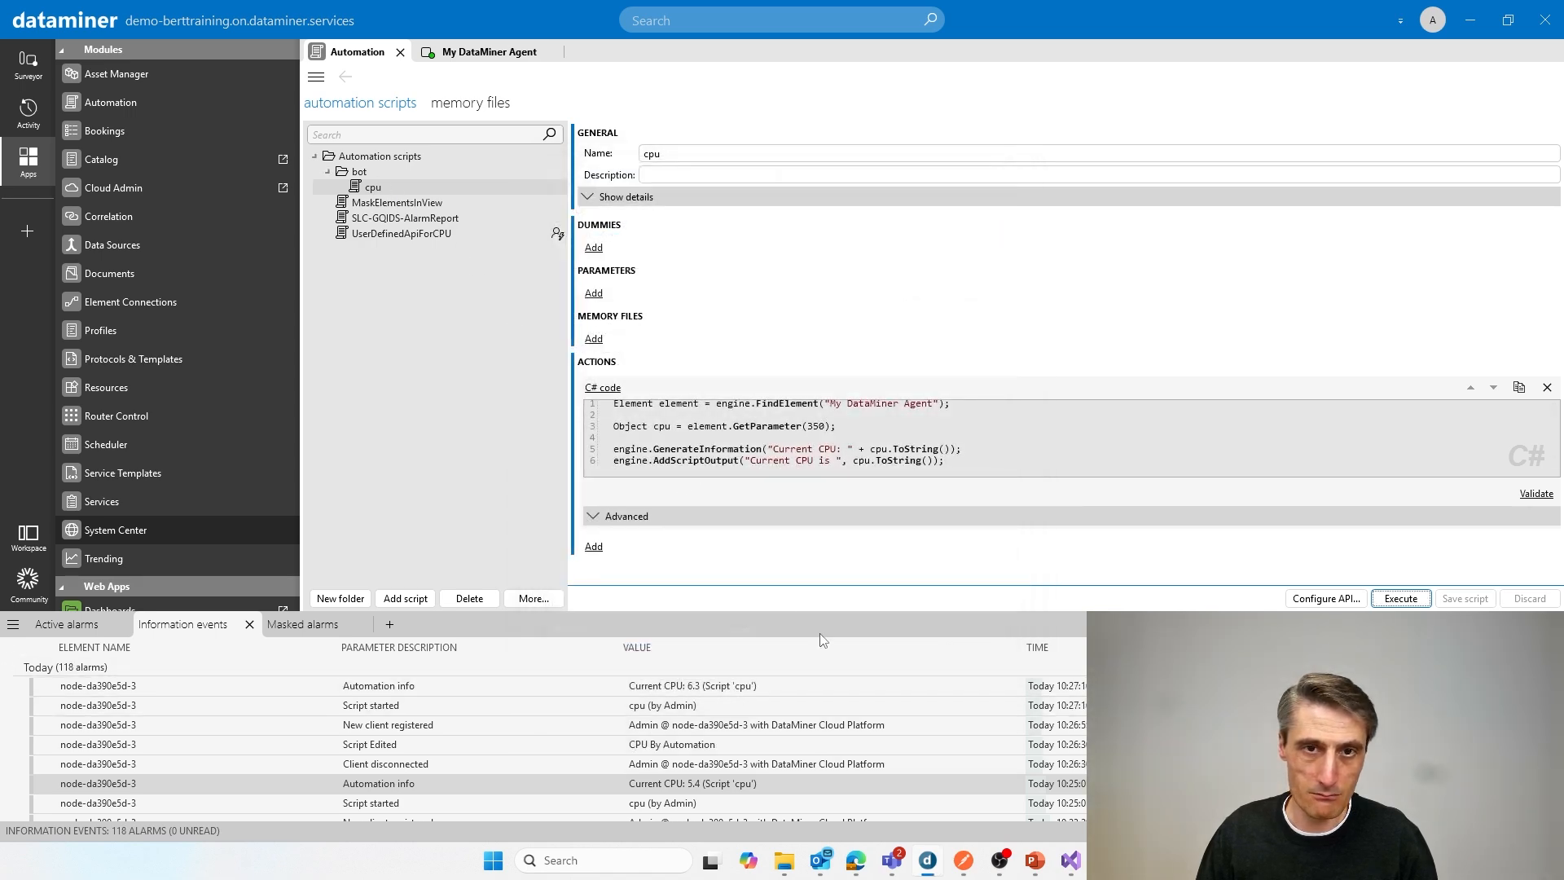
Step: Return to the DataMiner bot chat in Microsoft Teams and resend the message "run cpu"
key("alt+Tab")
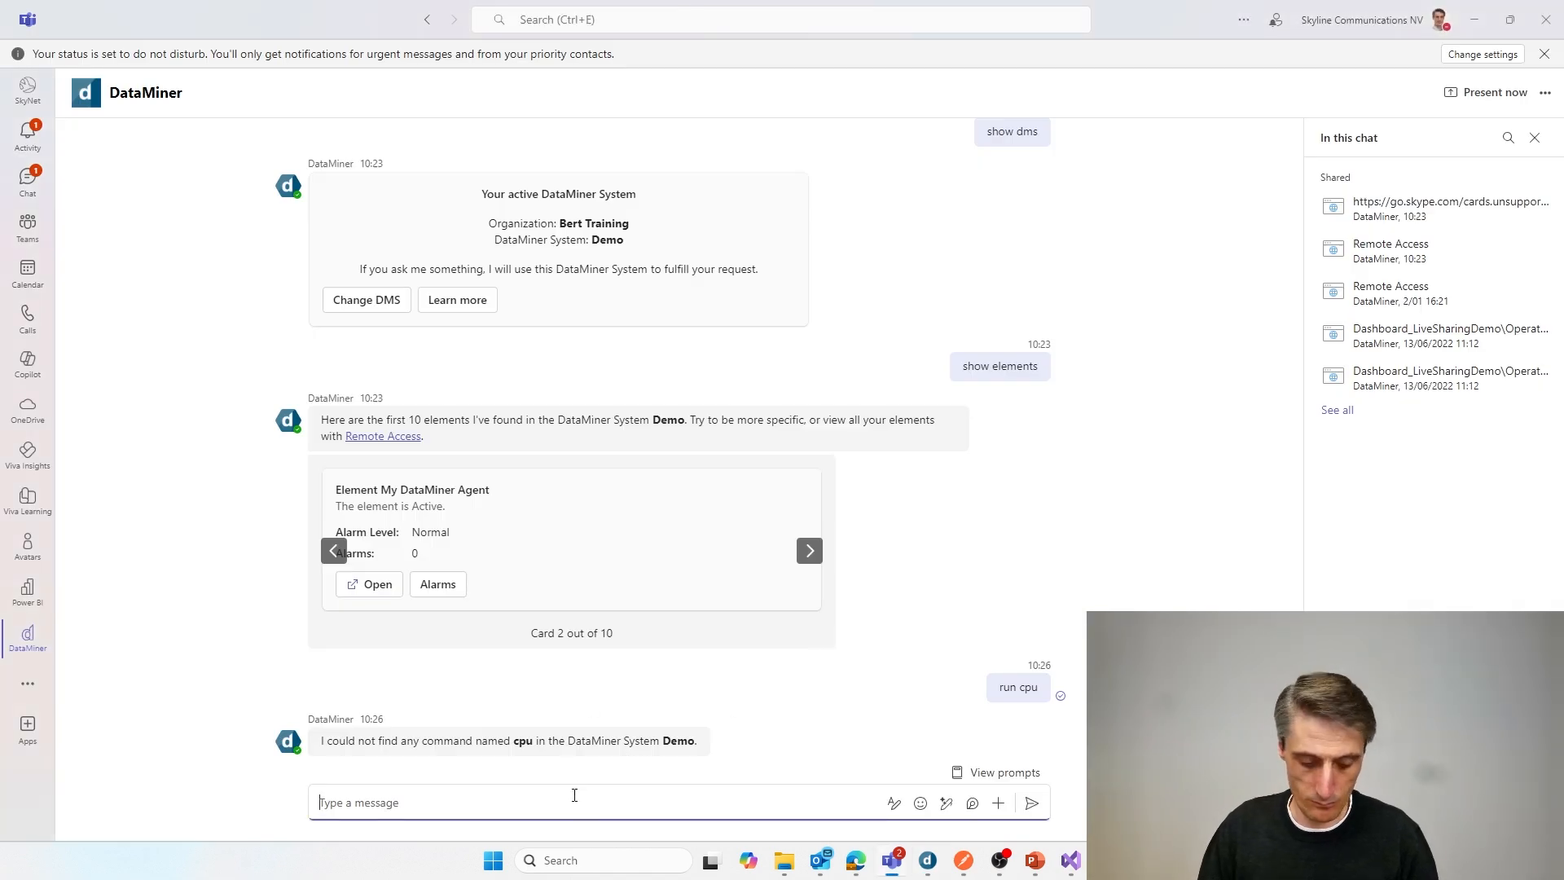
type("run cpu")
key("Return")
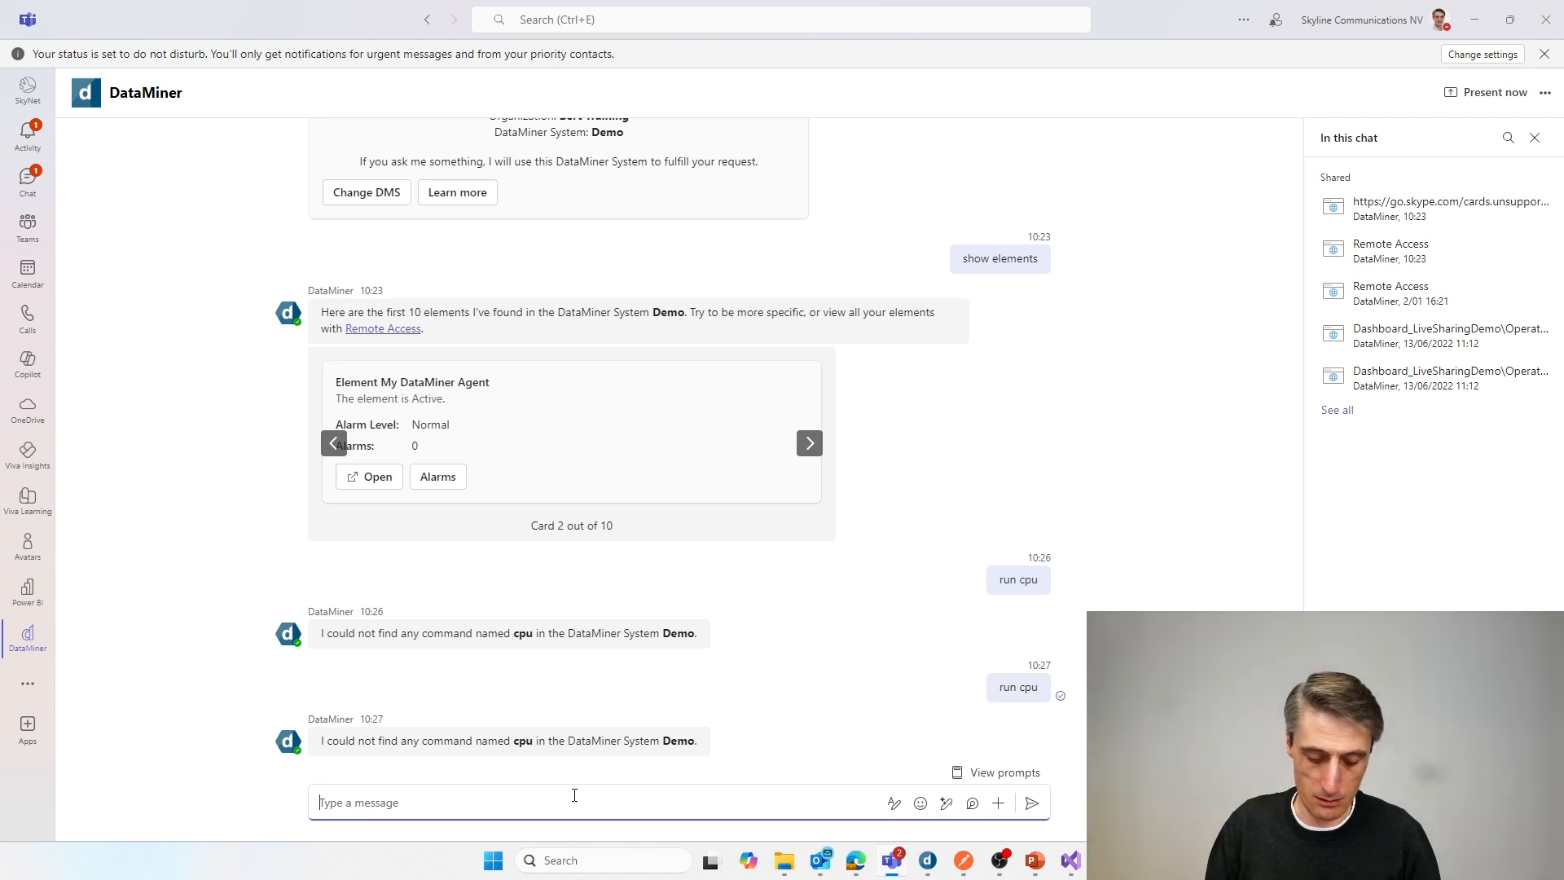
Step: Send "change dms" to the bot and submit Bert Training as the organization for the active DataMiner System
type("s")
key("BackSpace")
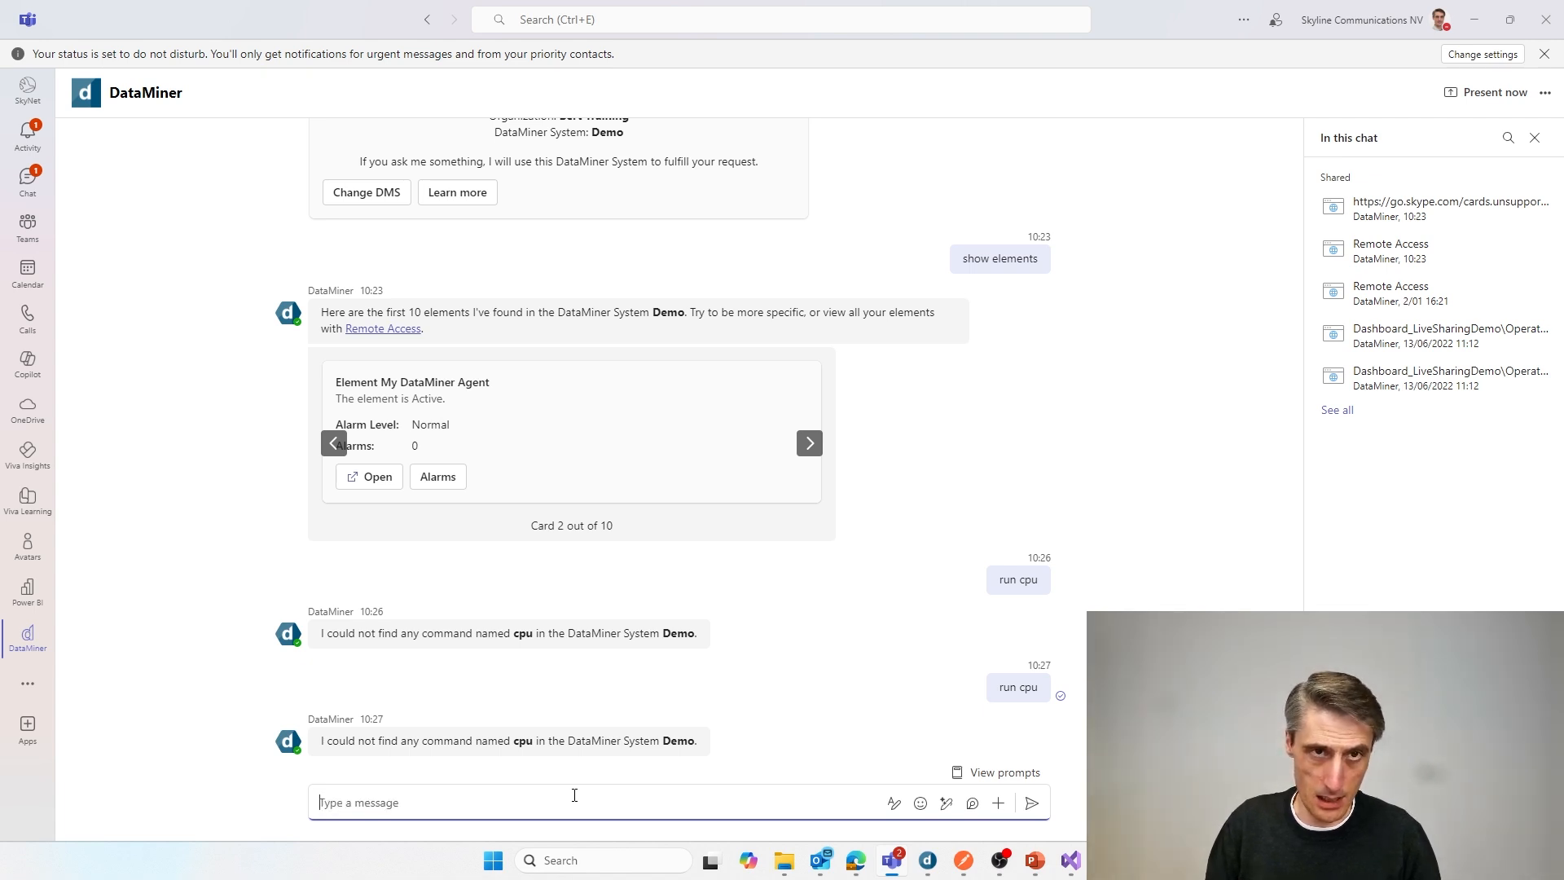
type("chang")
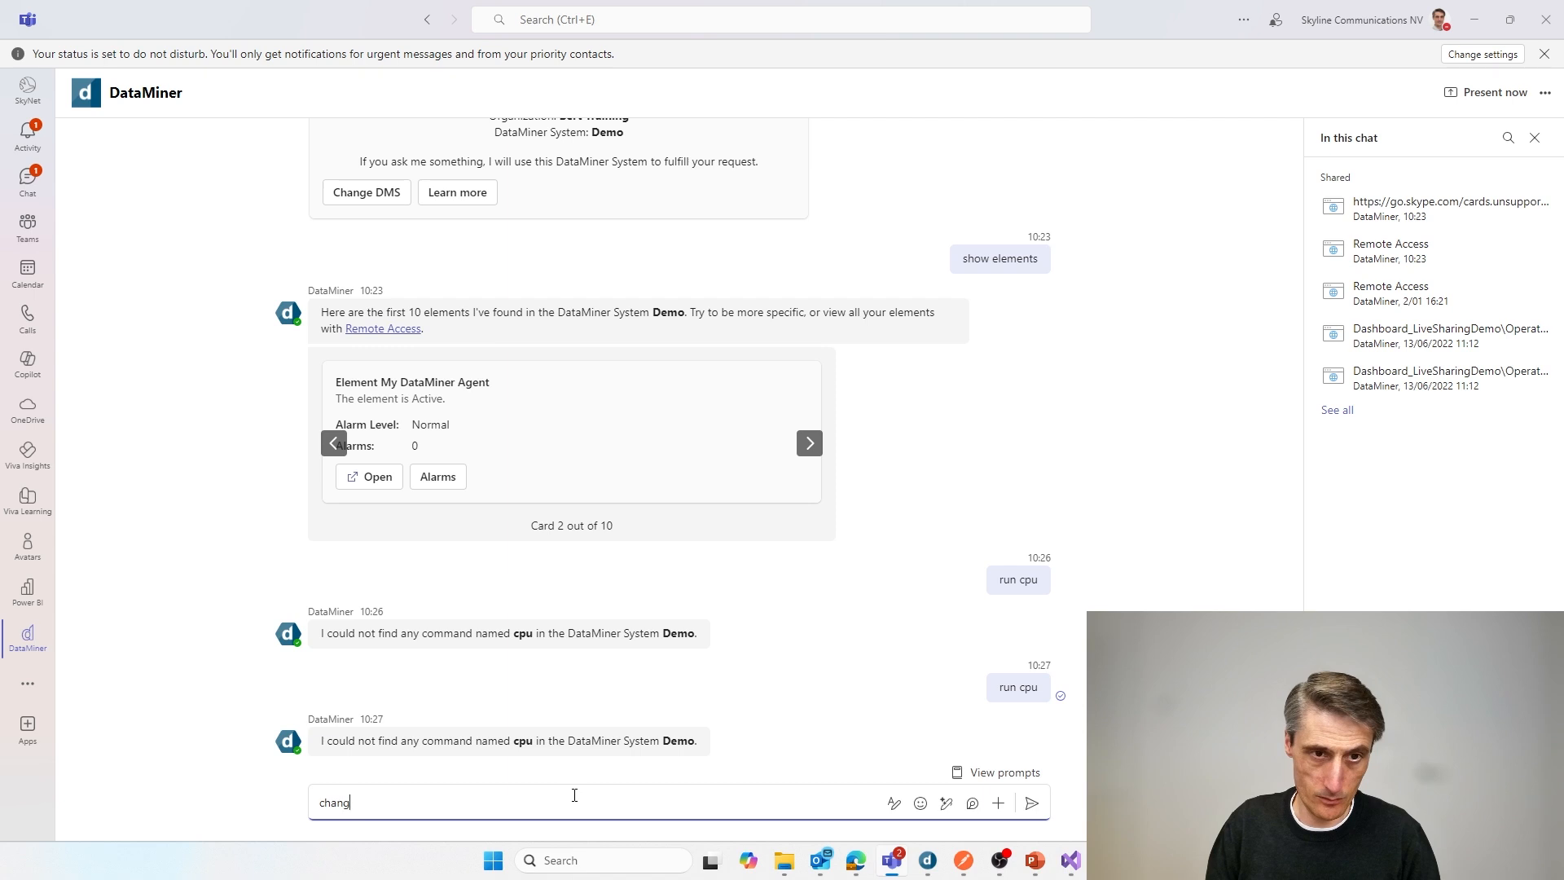
type("e dms")
key("Return")
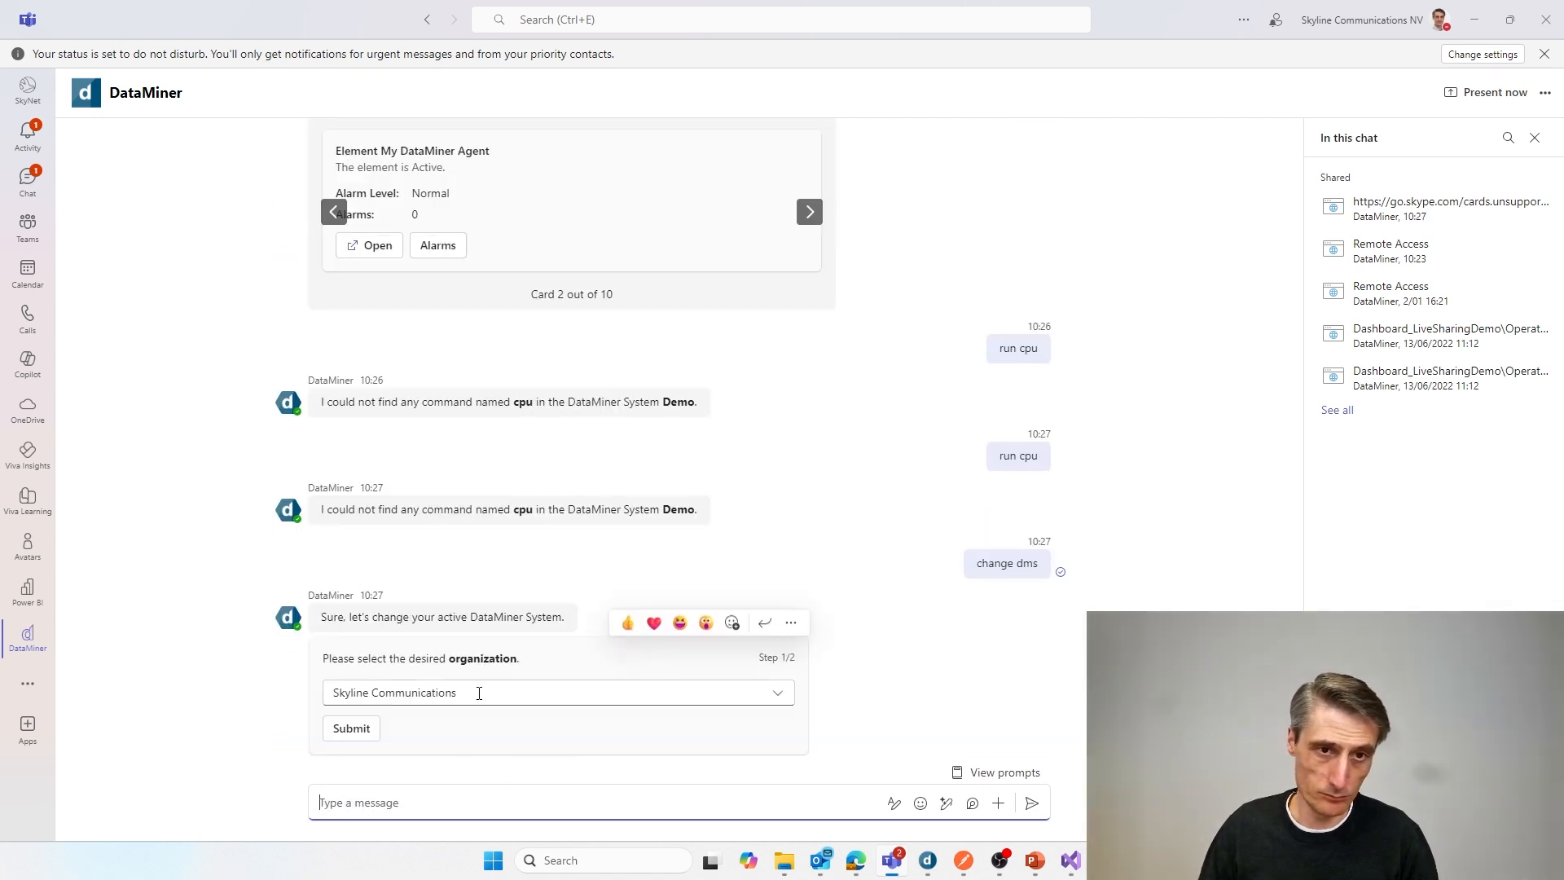
left_click(457, 693)
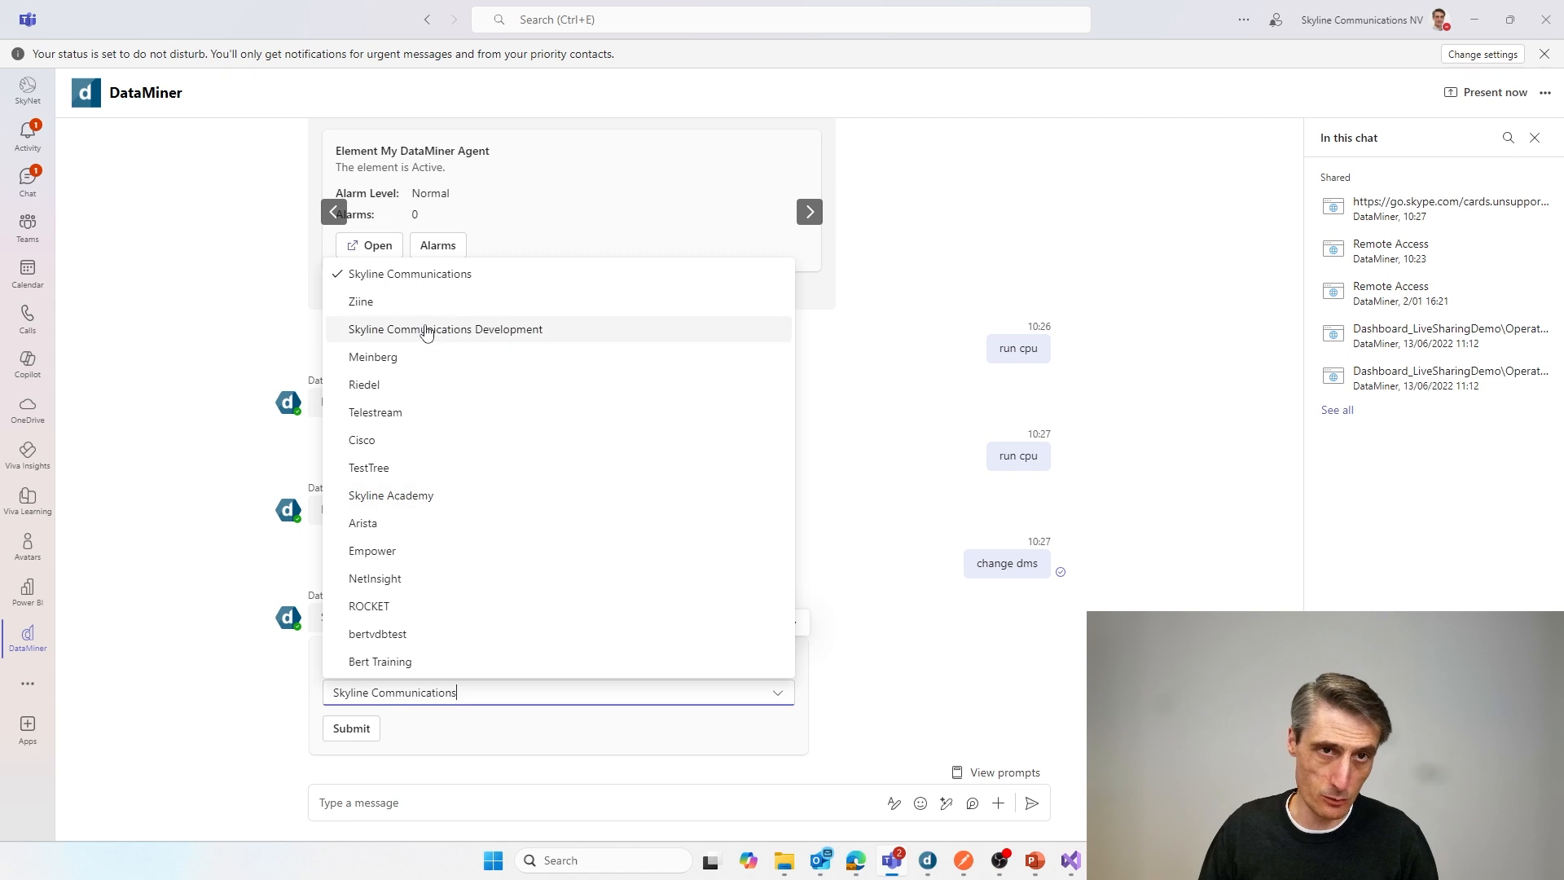
left_click(411, 661)
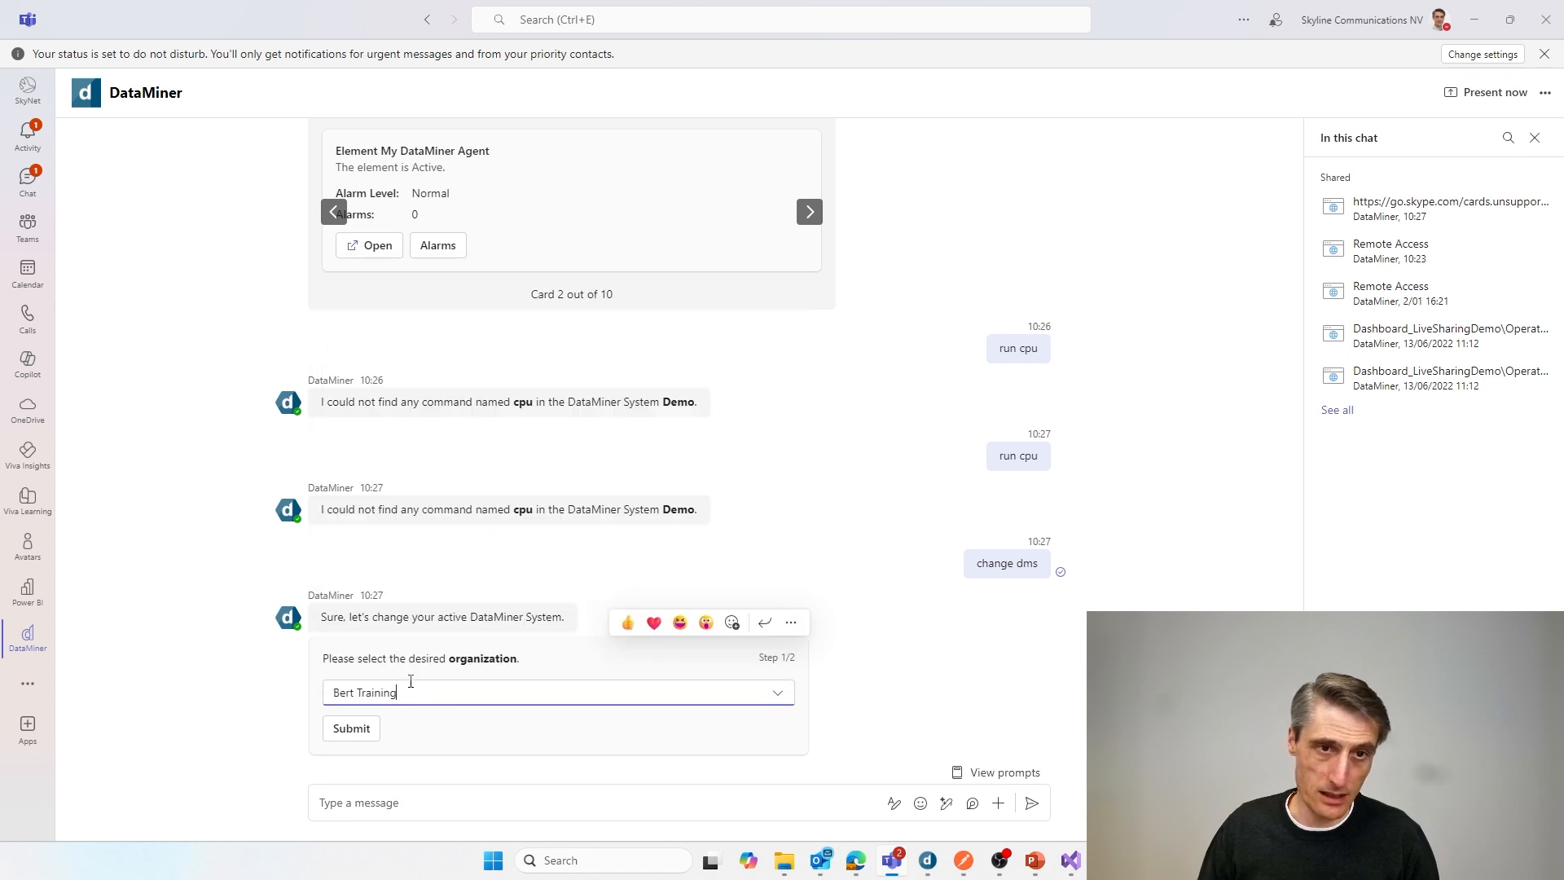
left_click(373, 728)
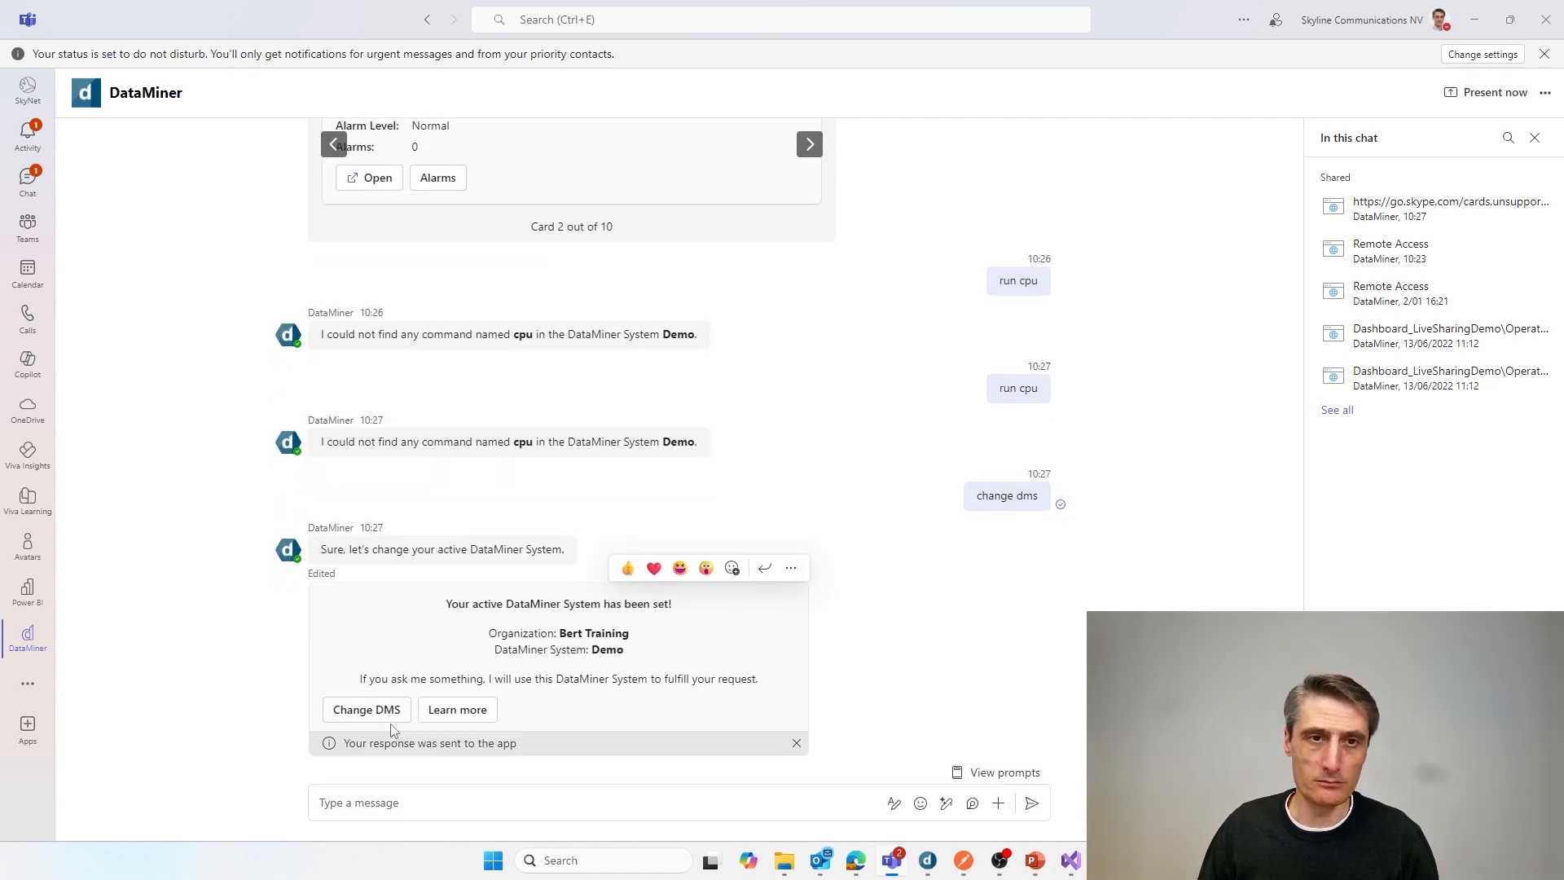
Step: Send "run cpu" to the bot once more on the reselected DataMiner System
left_click(382, 789)
type("run cpu")
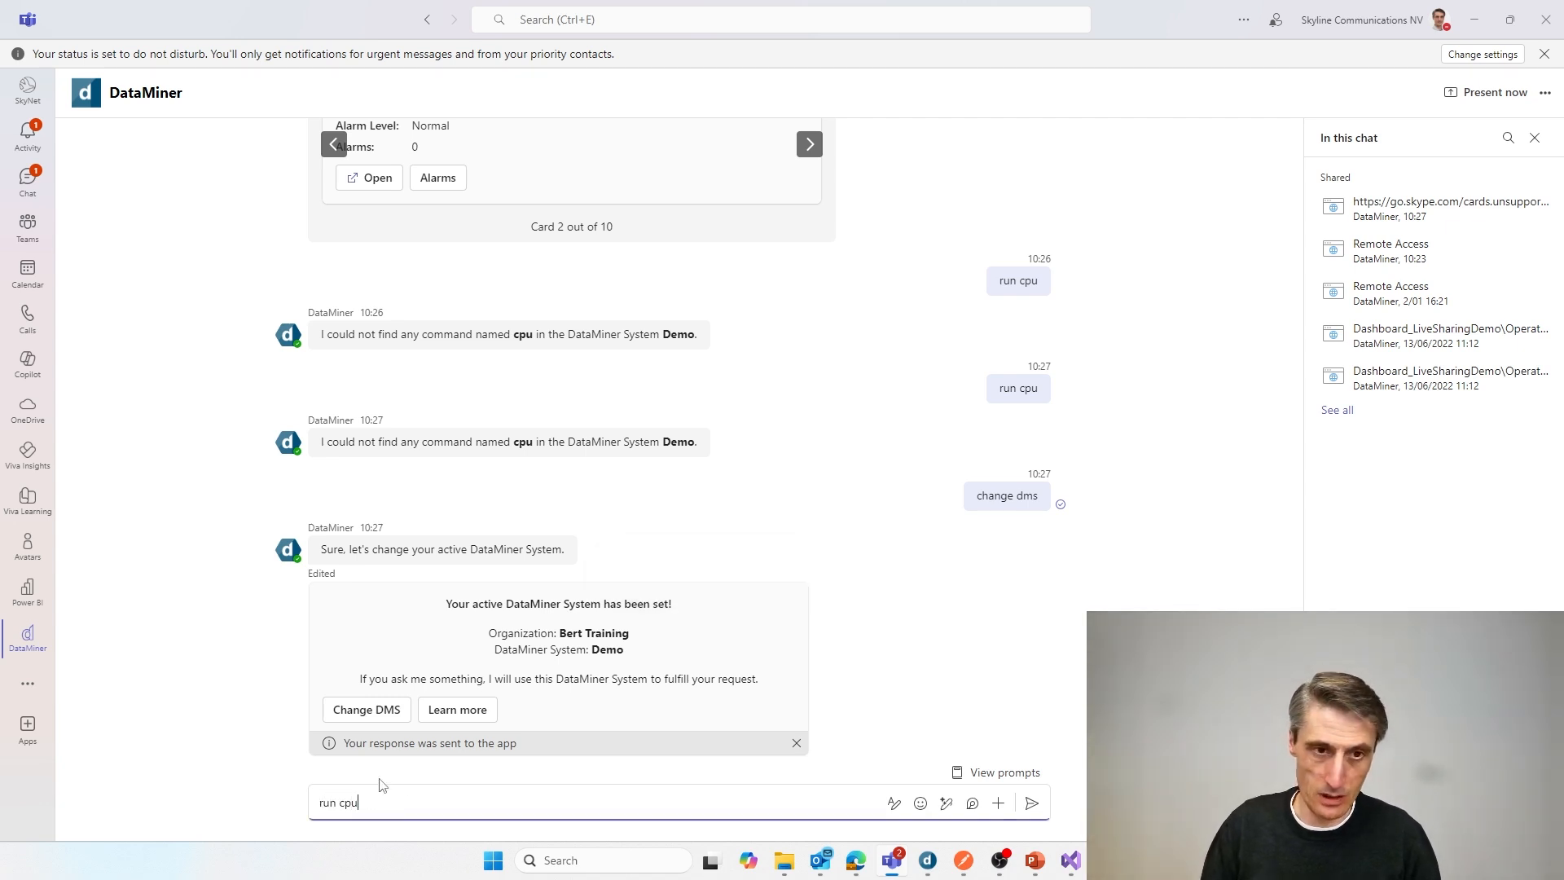
key("Return")
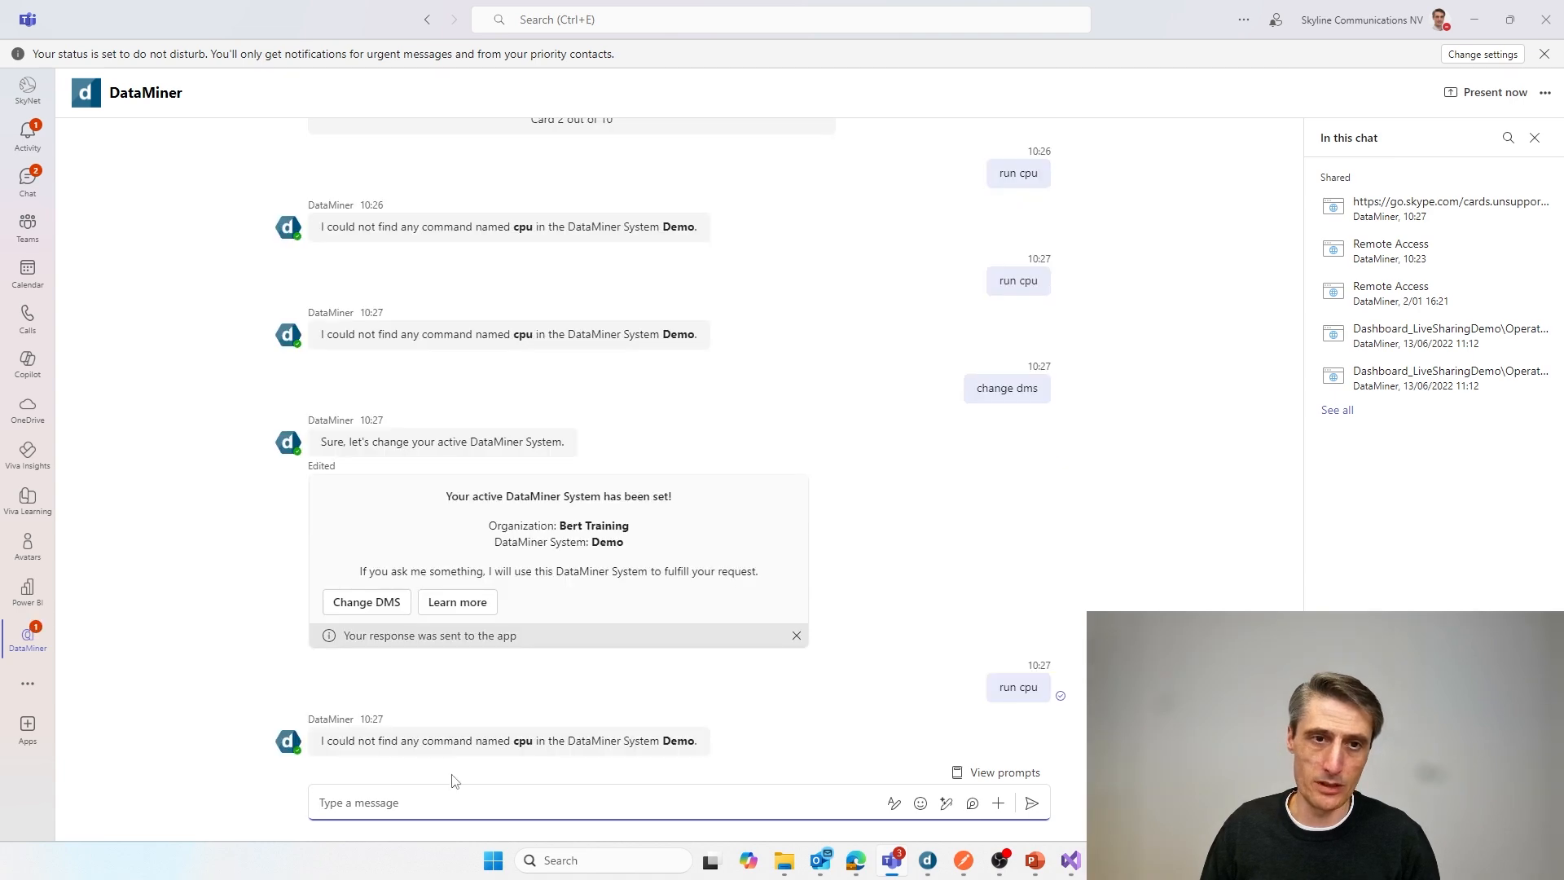
Step: In DataMiner Cube, rename the cpu script to cpu2, save it and move cpu2 into the bot folder
key("alt+Tab")
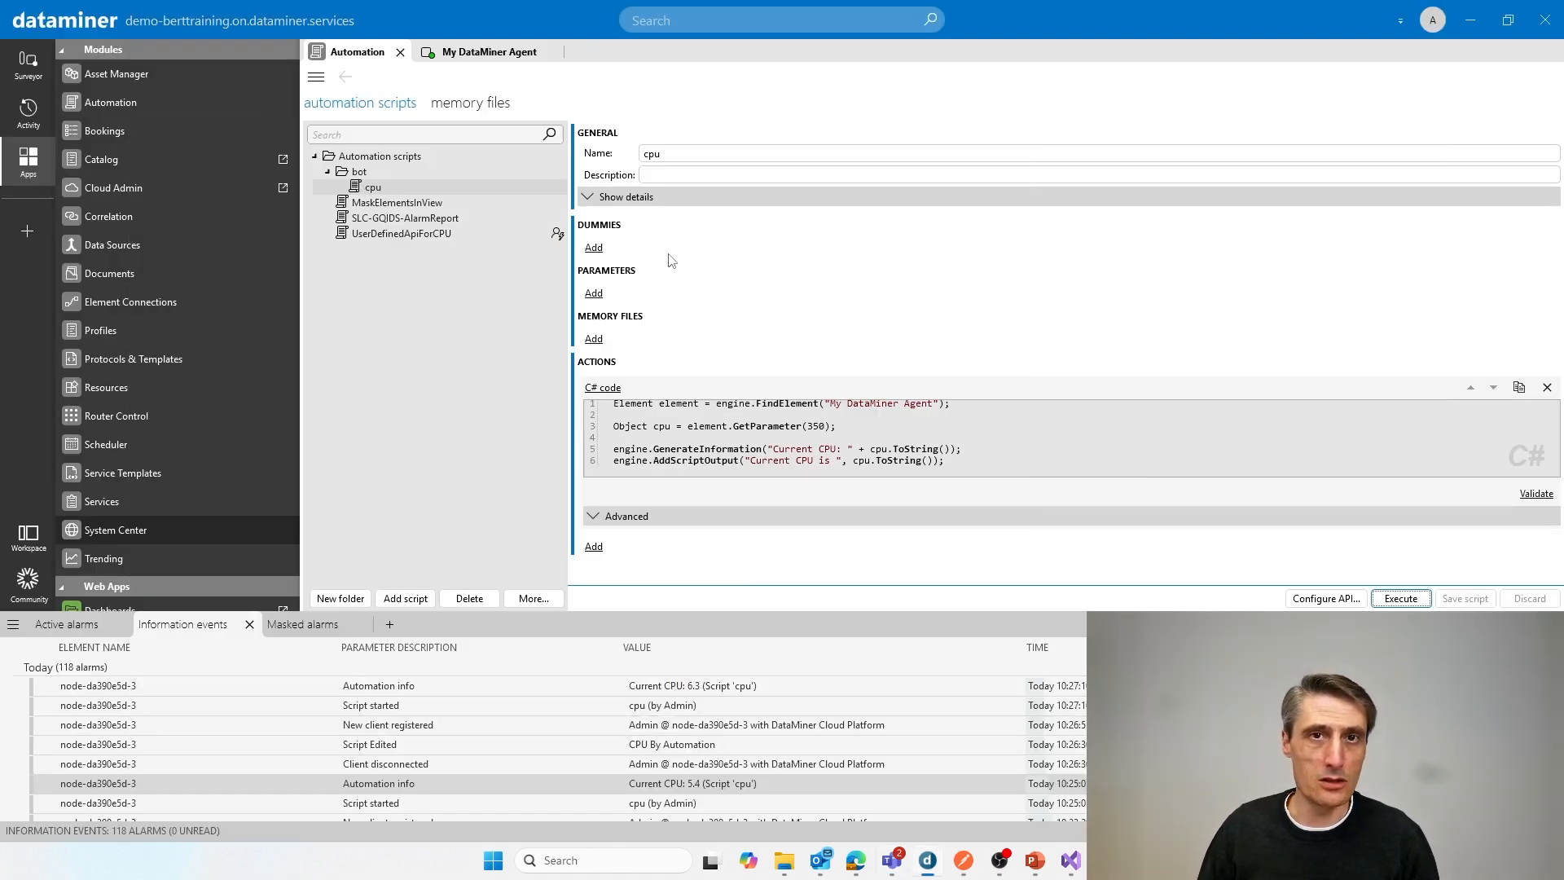
left_click(711, 152)
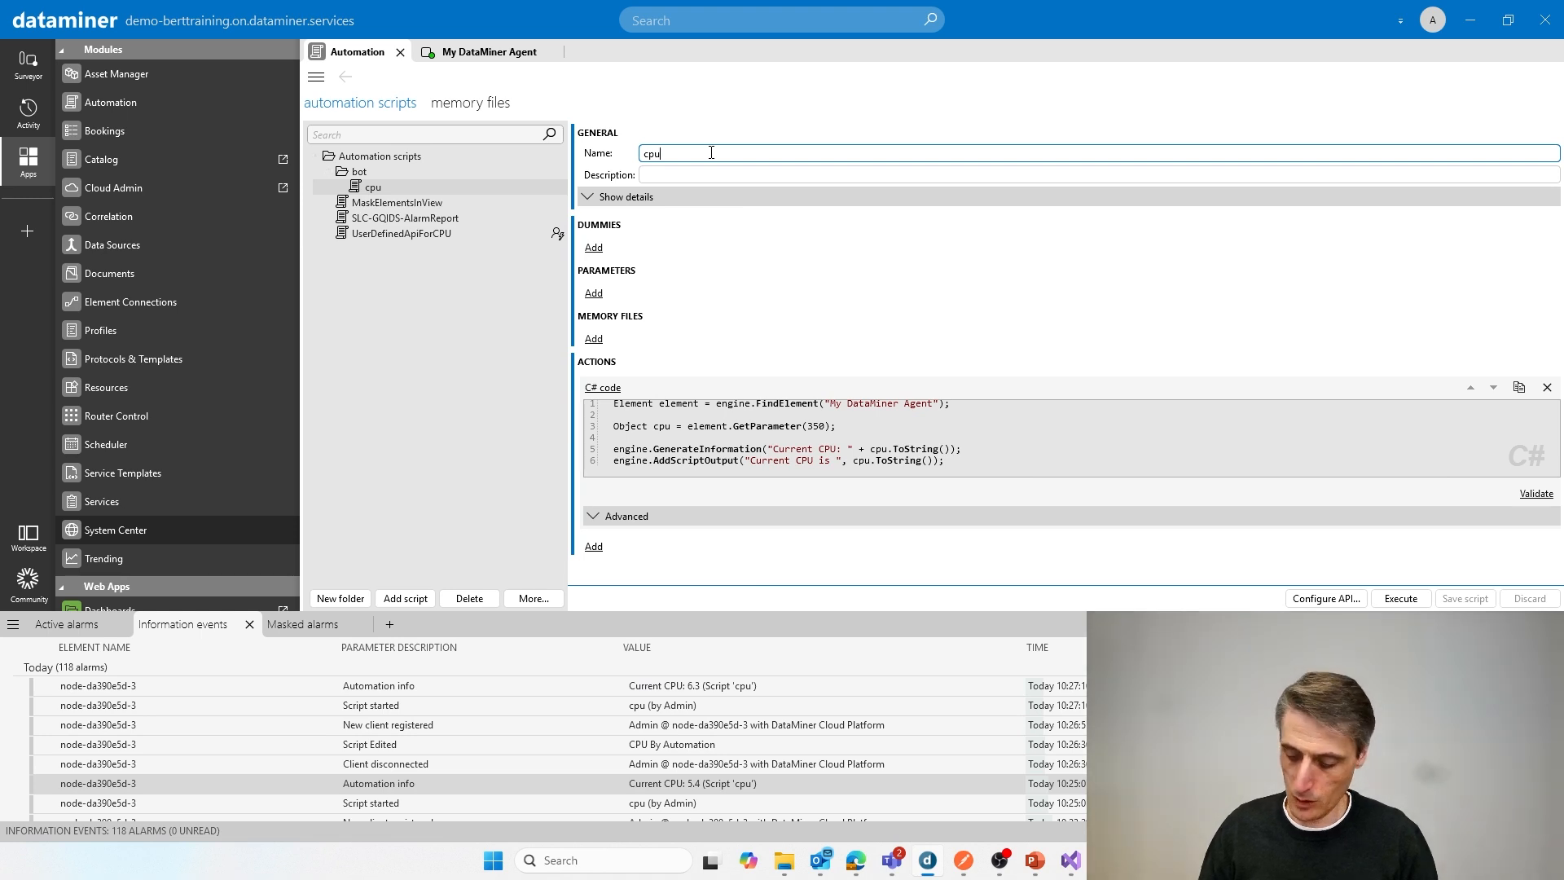
type("2")
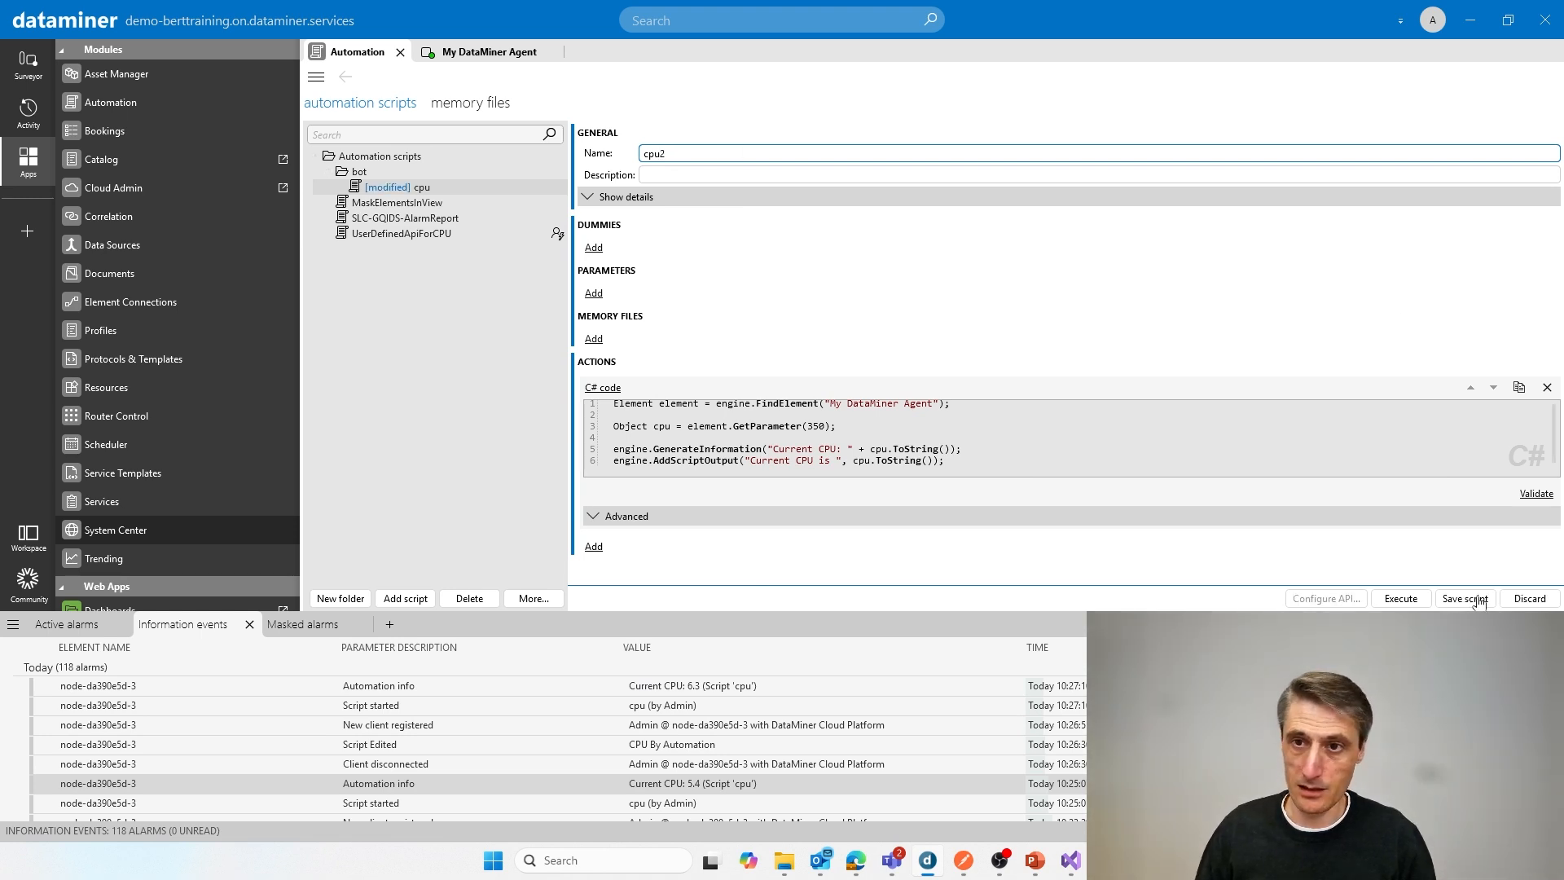
left_click(1477, 601)
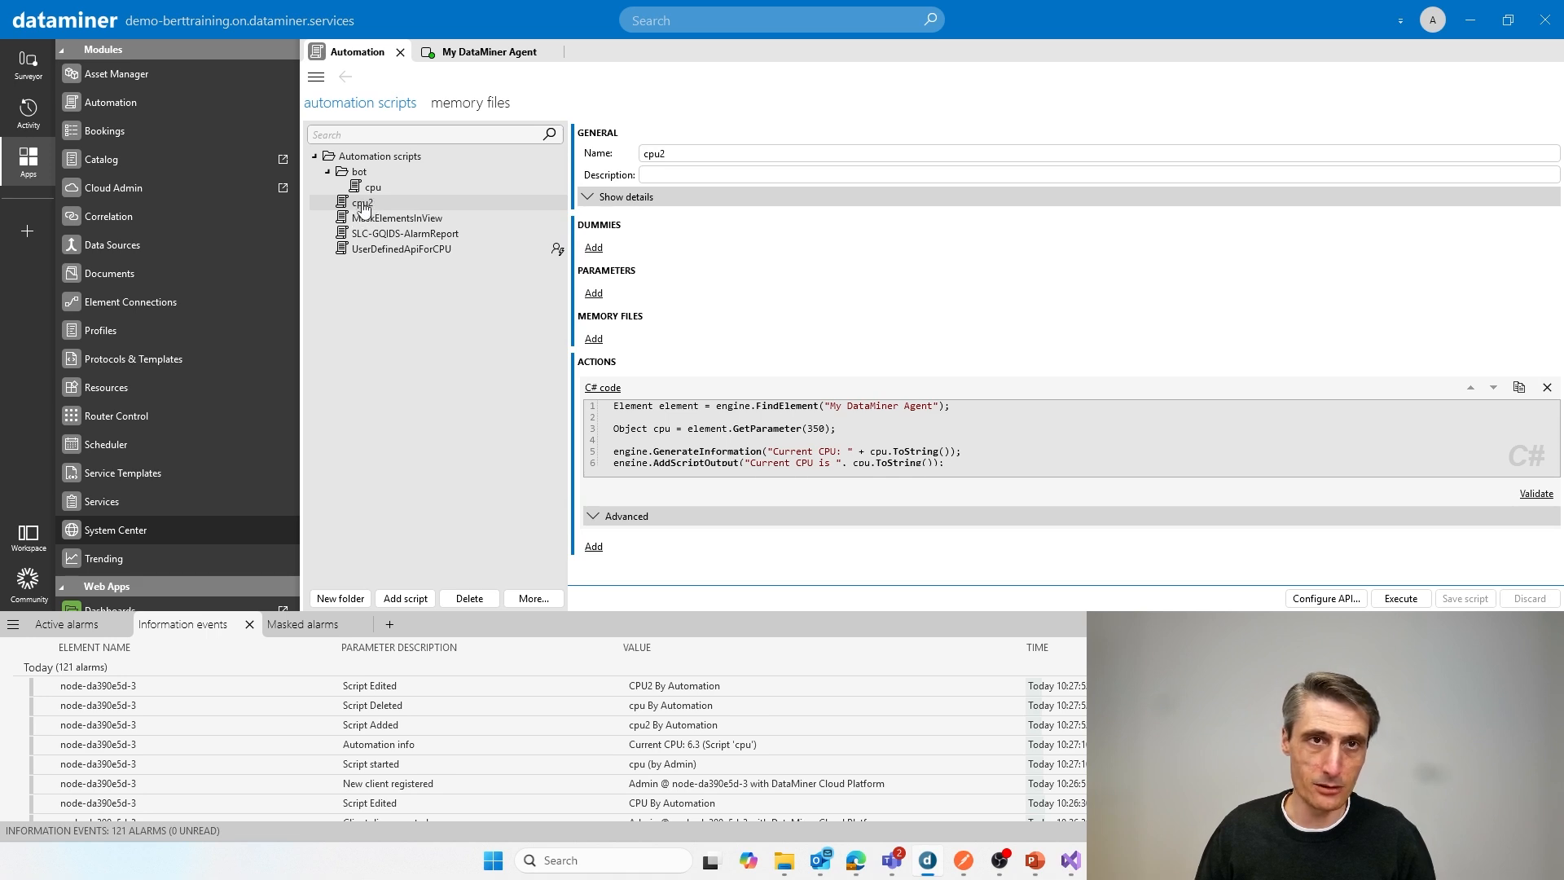
left_click_drag(364, 208, 363, 173)
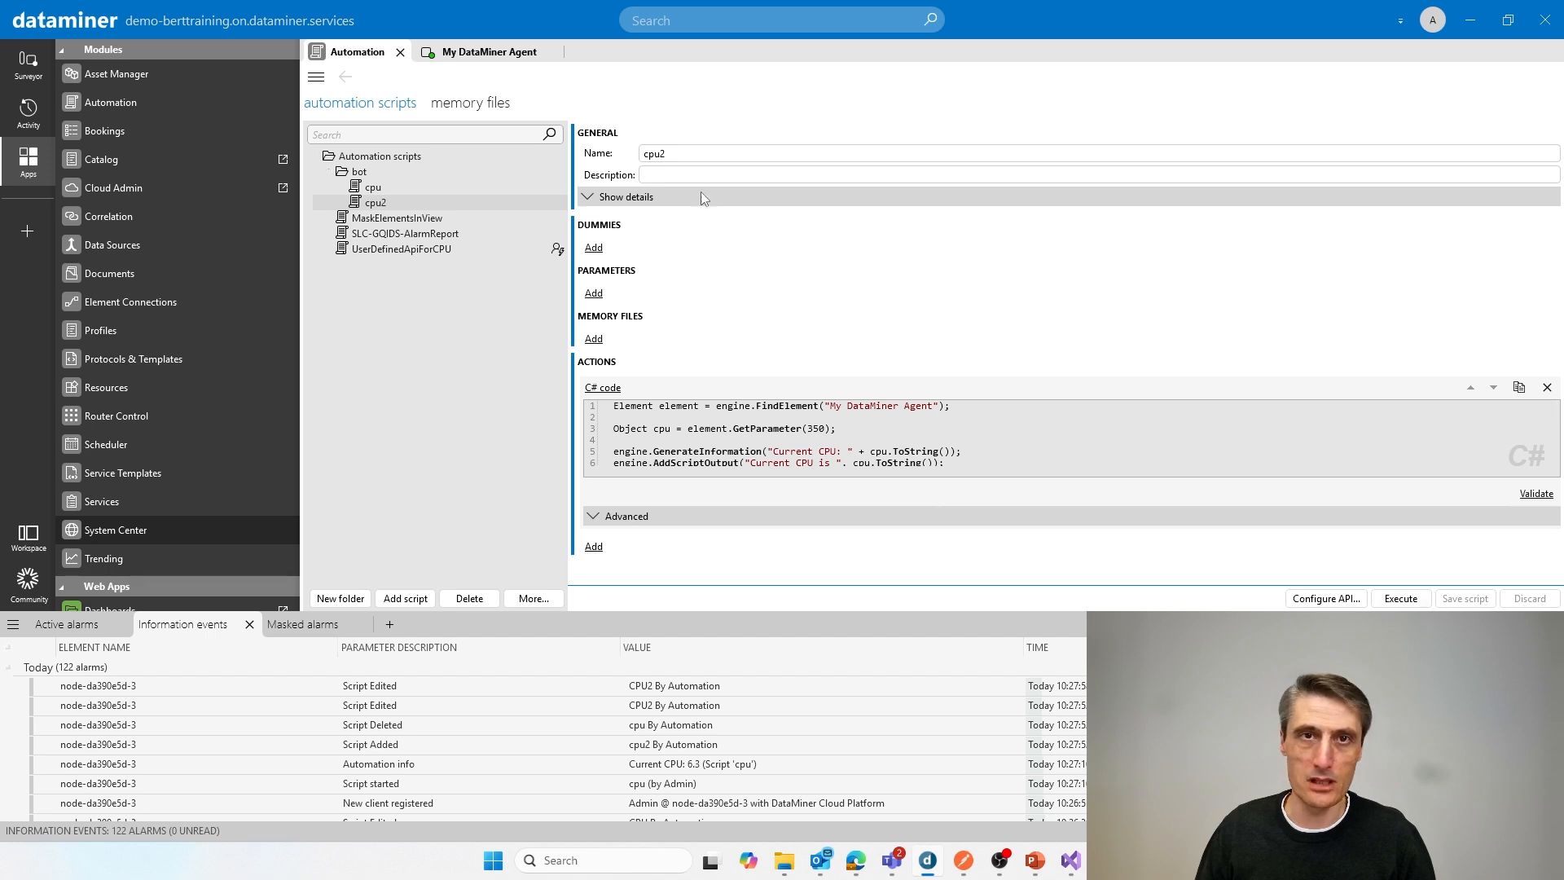
Step: Rename the cpu2 script in the bot folder to cpu3 and save it
left_click(694, 156)
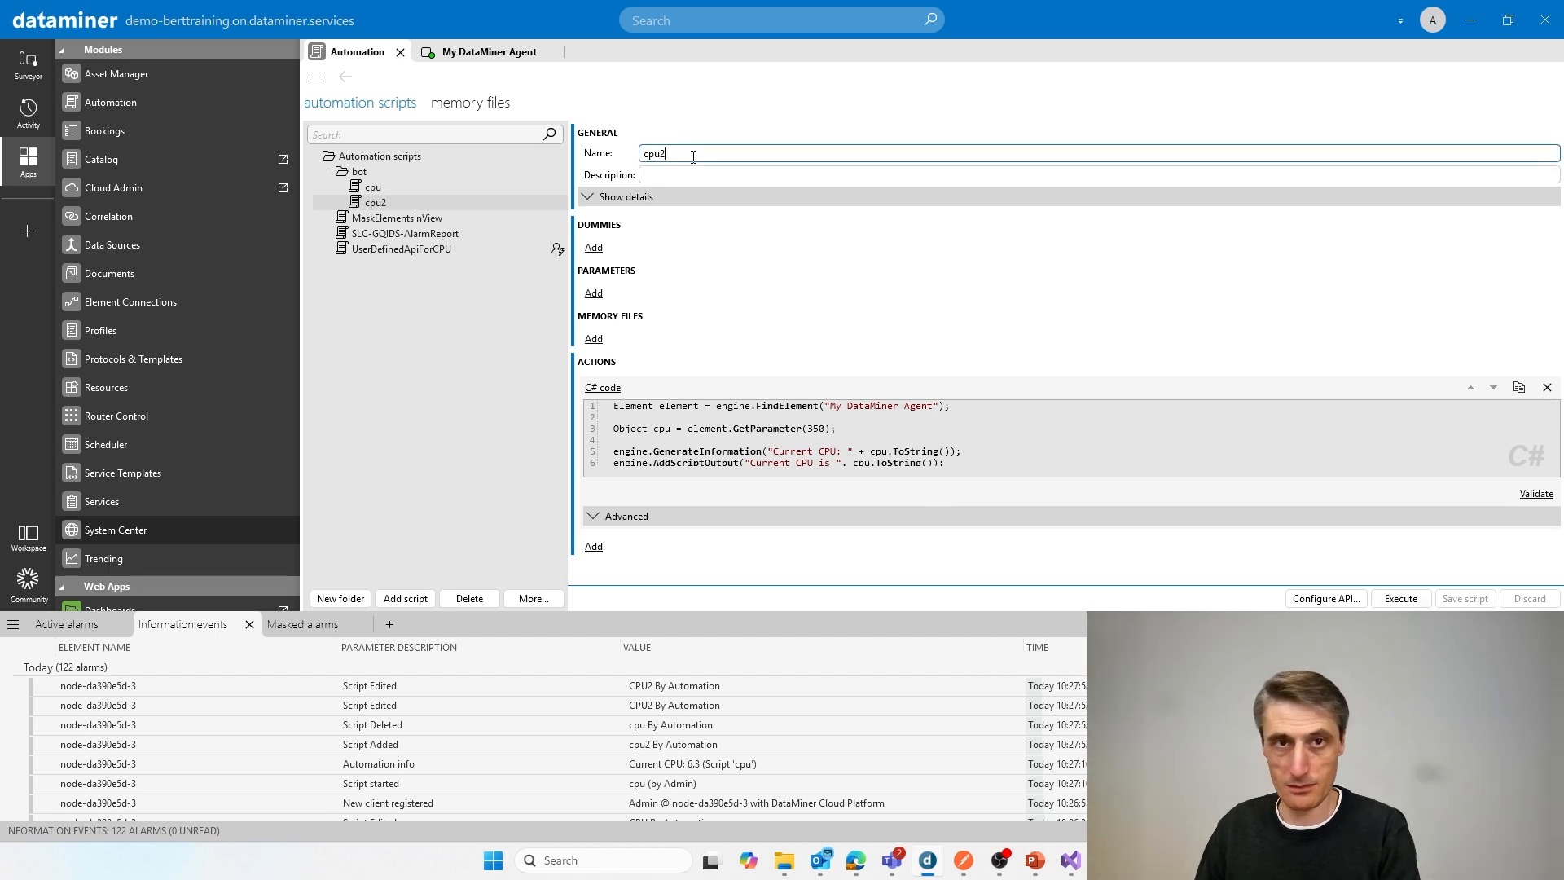
key("BackSpace")
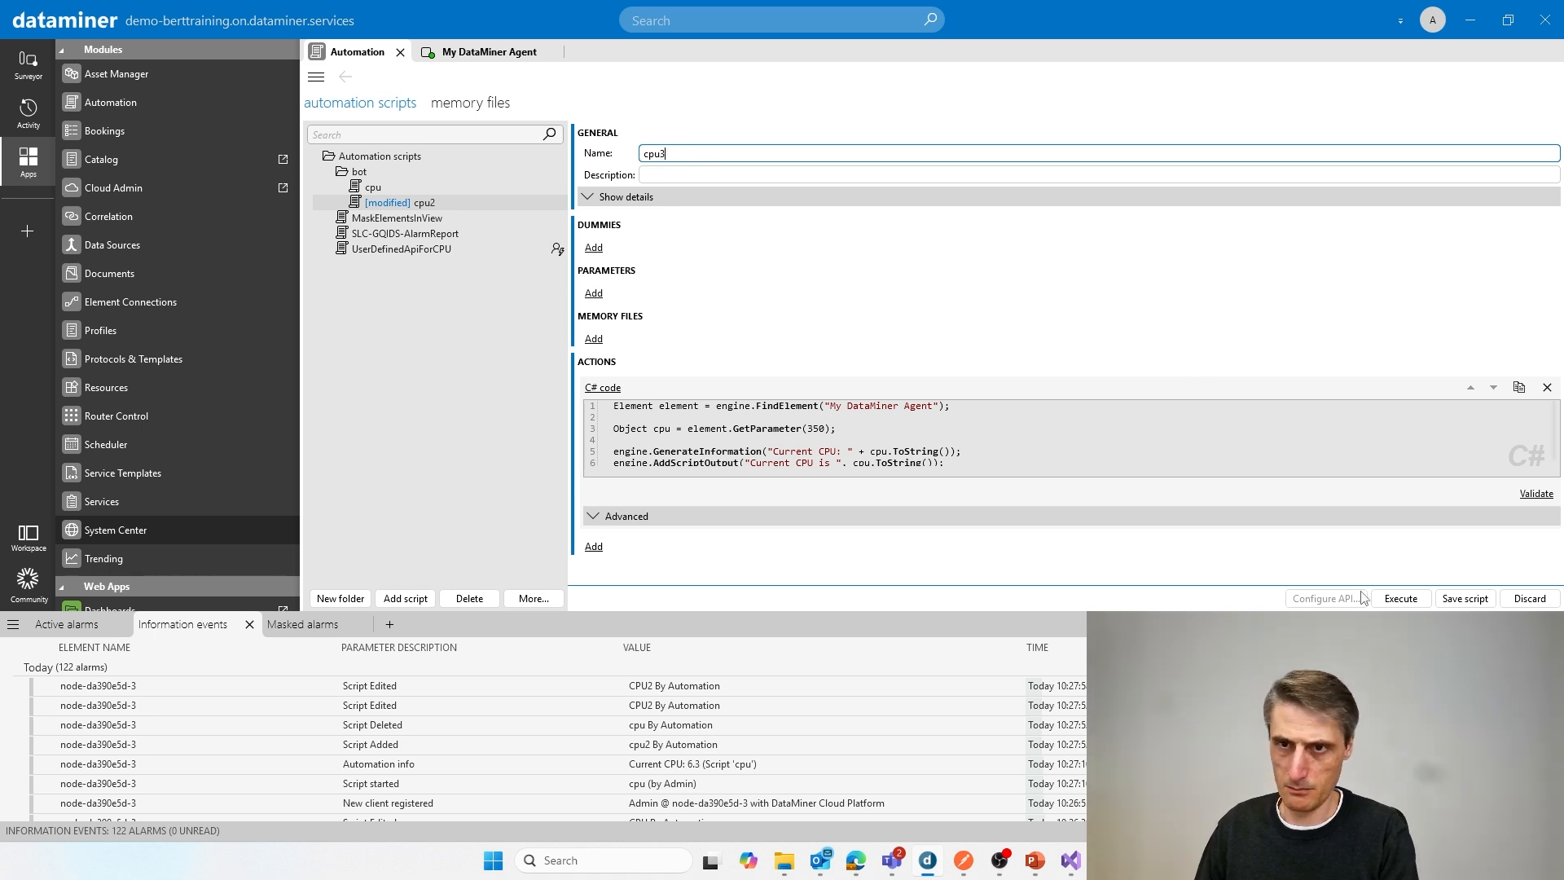
left_click(1458, 599)
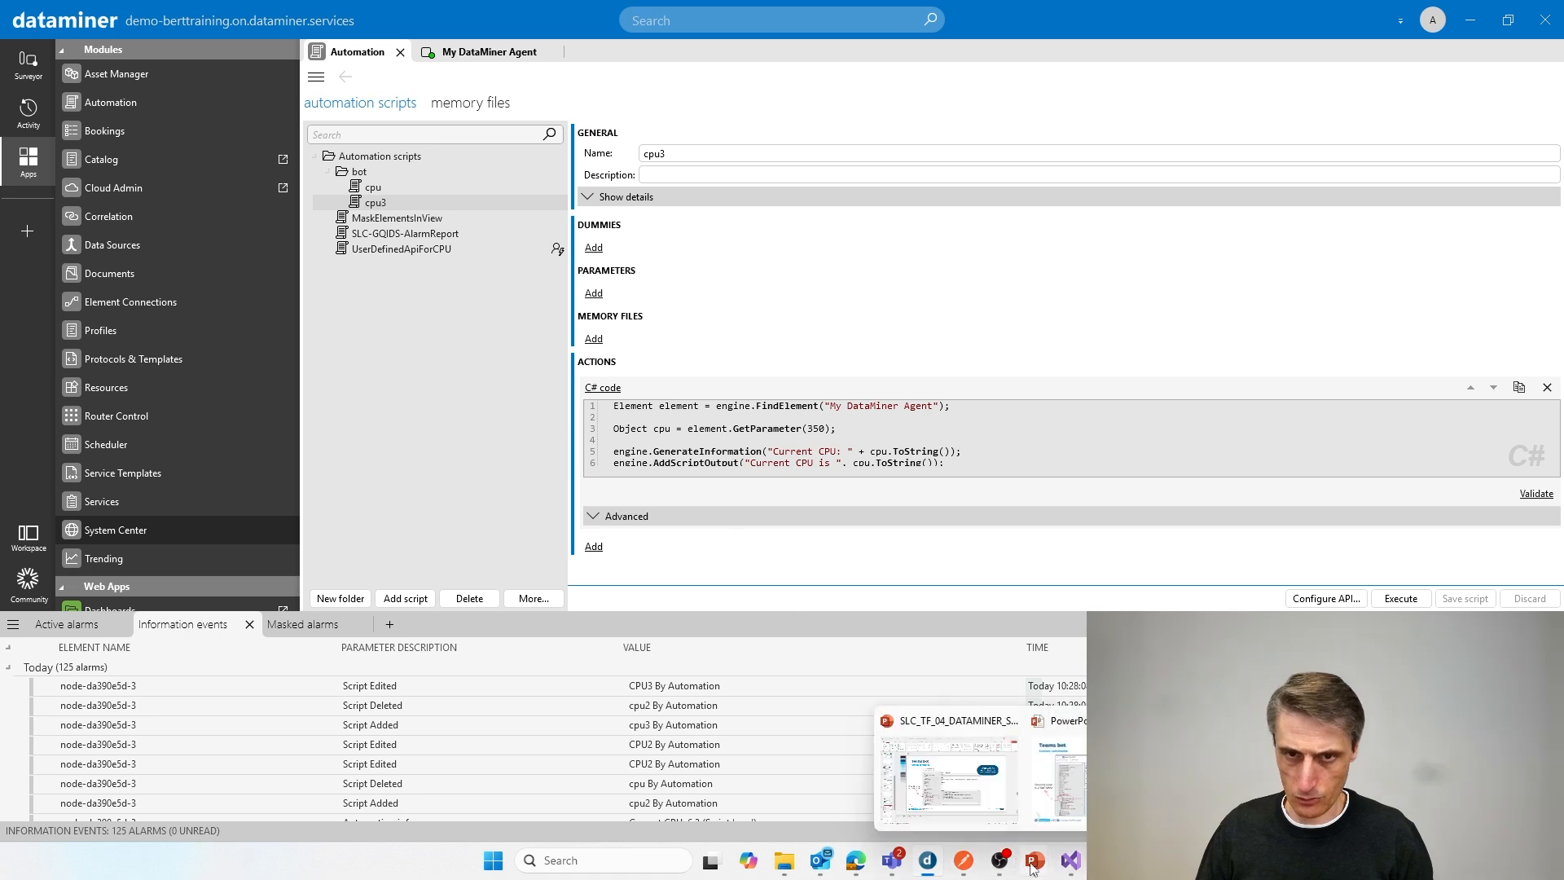
Step: Switch to the Microsoft Teams bot chat, send "run cpu3", and run the proposed cpu3 command twice
left_click(896, 862)
type("r")
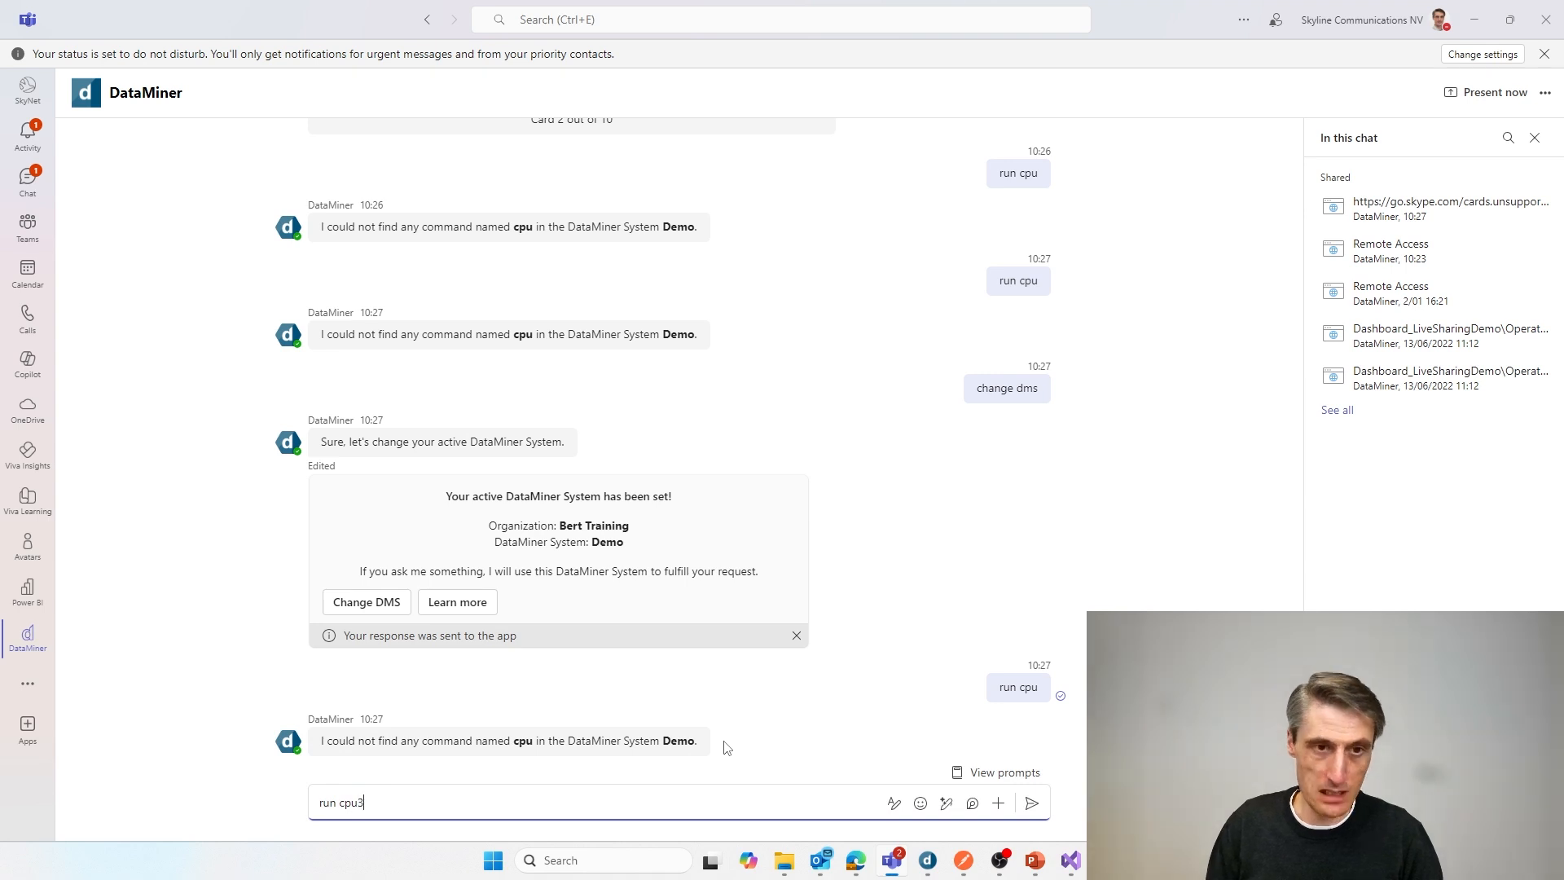
type("un cpu3")
key("Return")
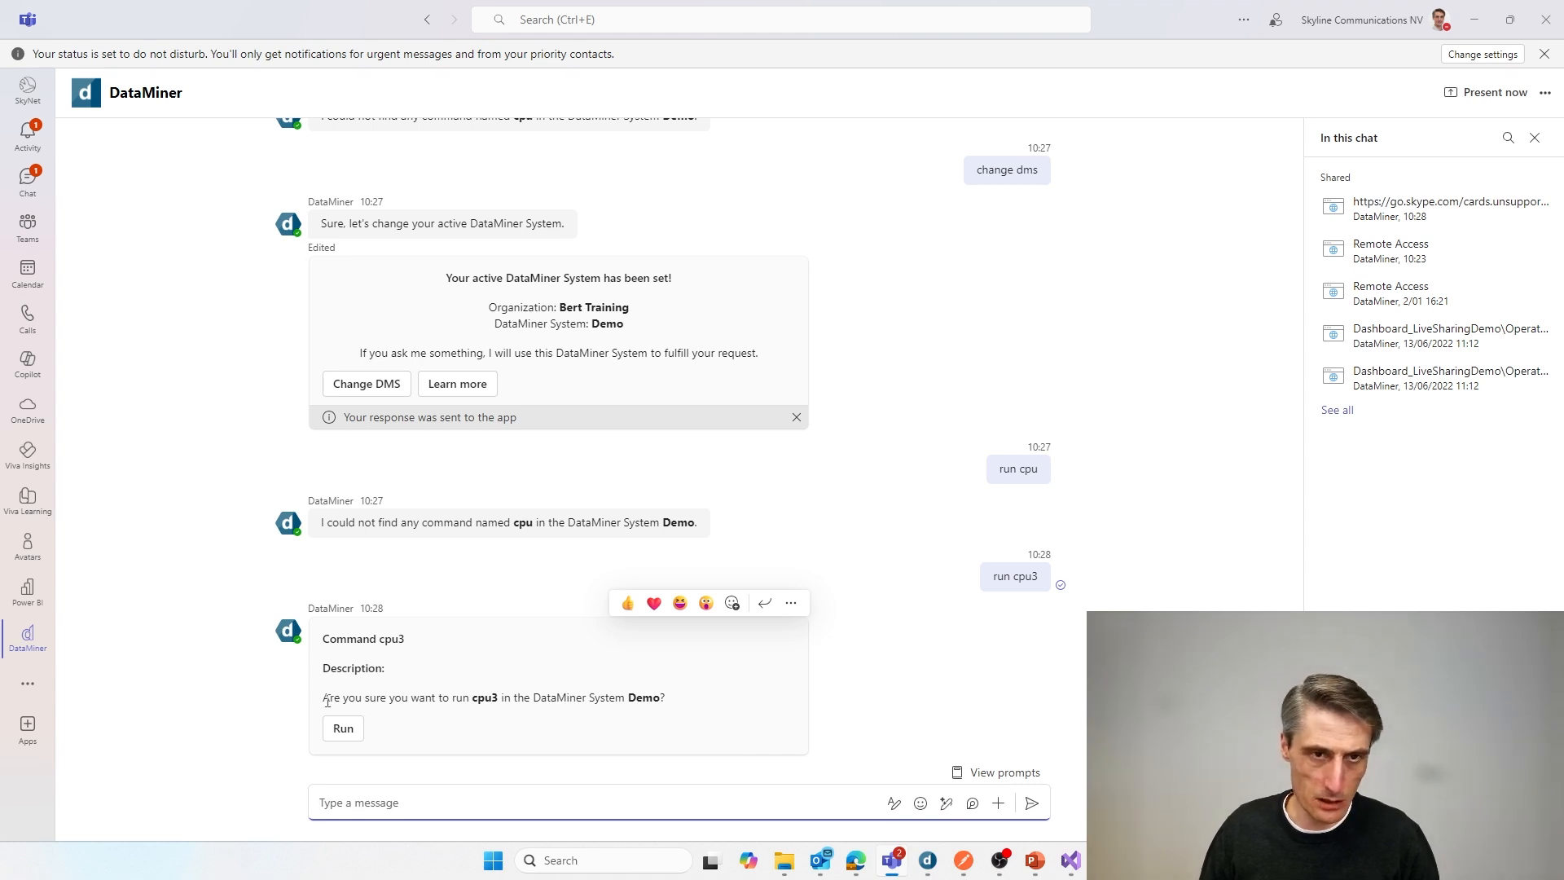
left_click(346, 728)
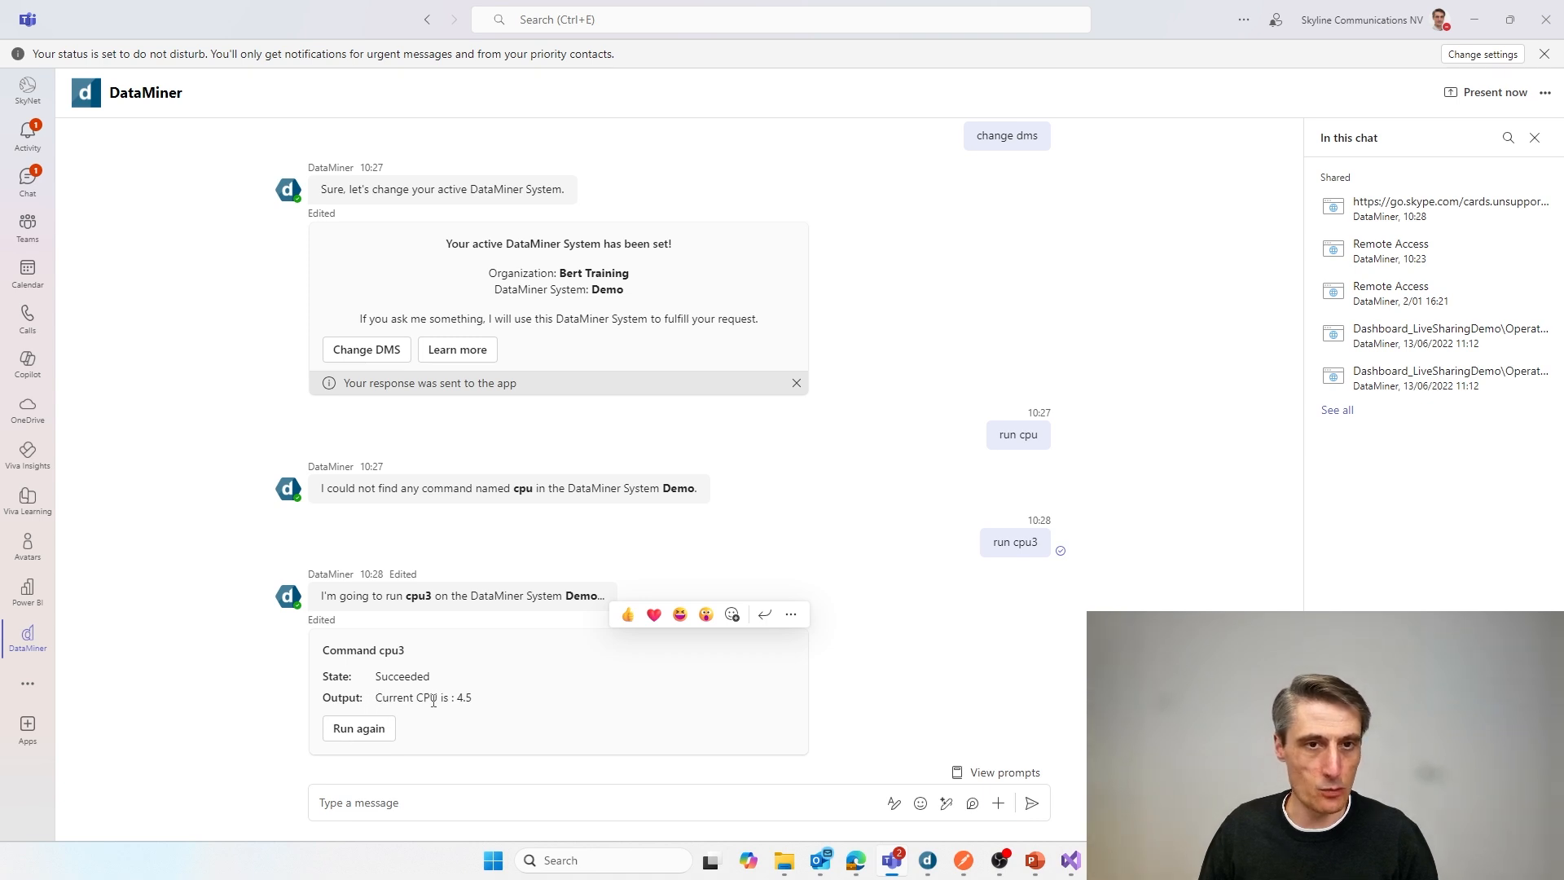
left_click(369, 730)
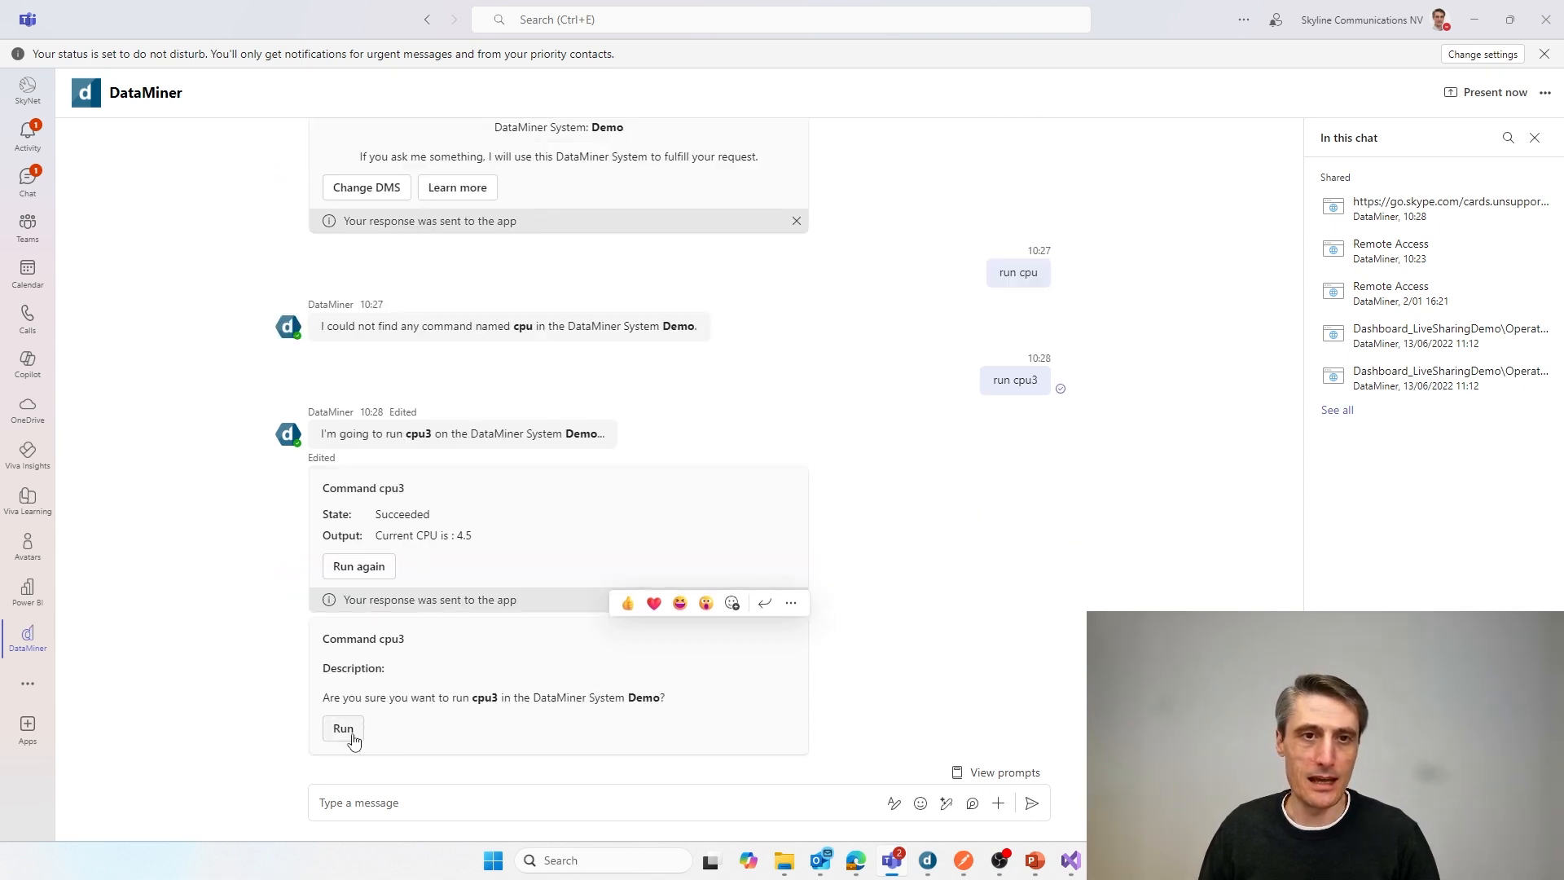
left_click(349, 728)
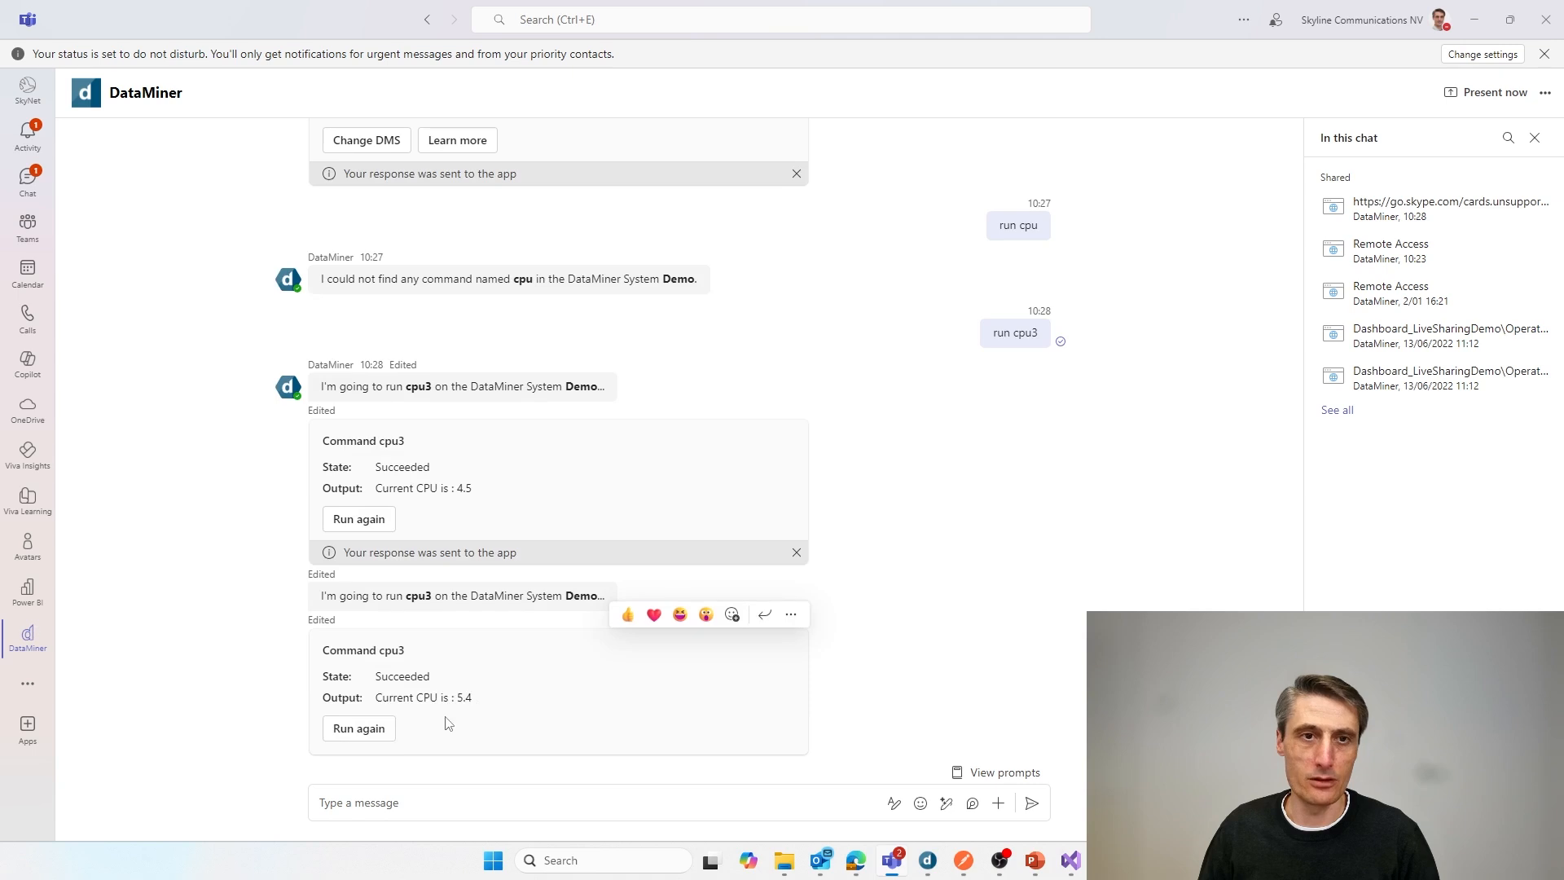
Step: Send the shortened message "run cpu" to the bot and confirm running the suggested cpu3 command
left_click(388, 808)
type("run cpu")
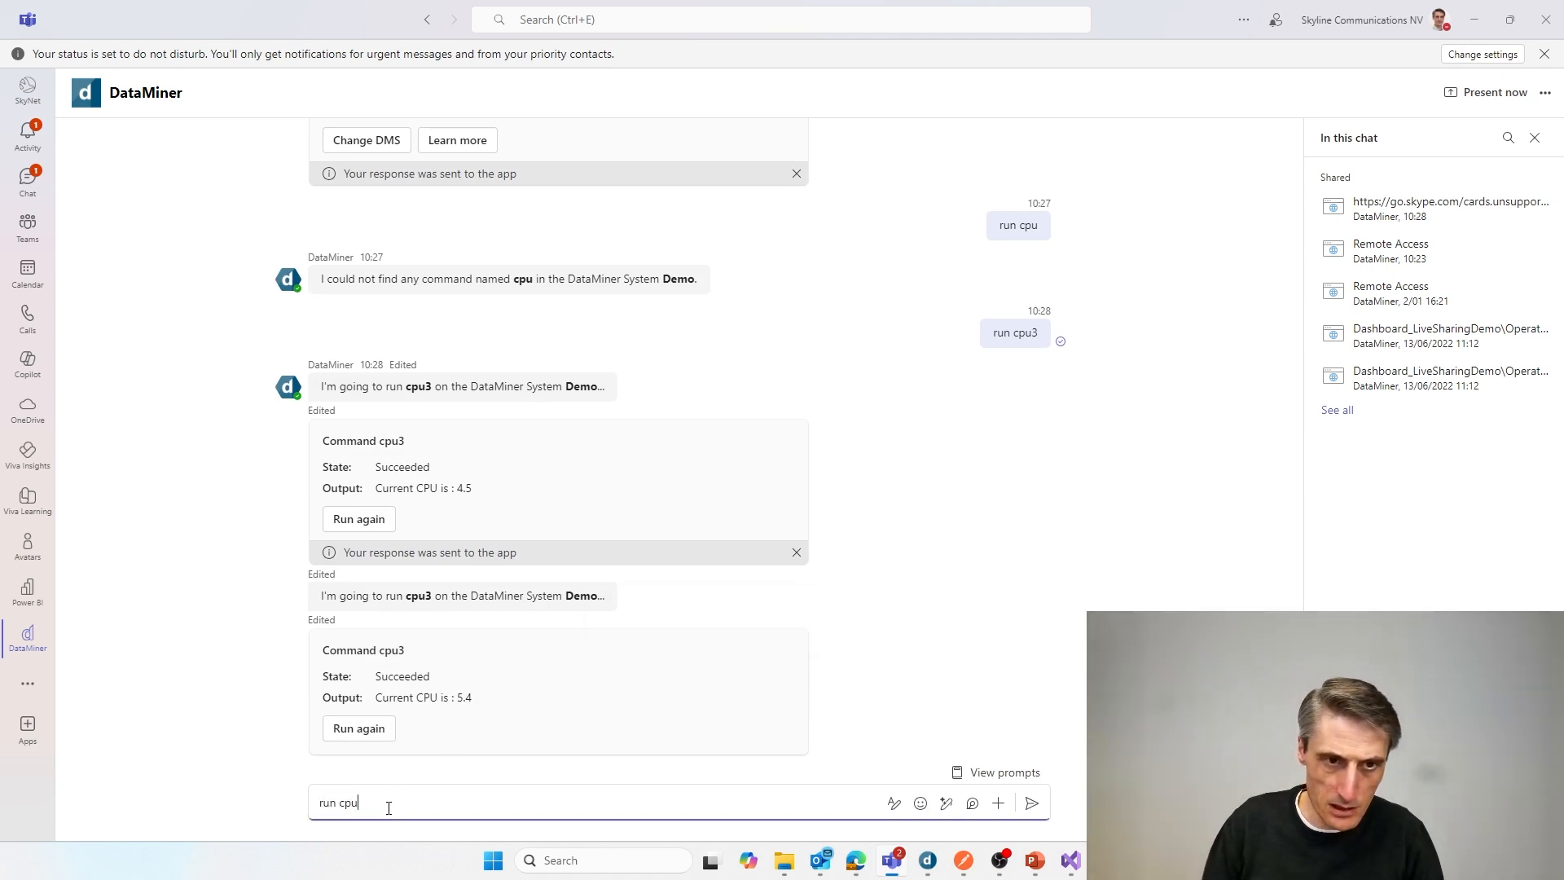
key("Return")
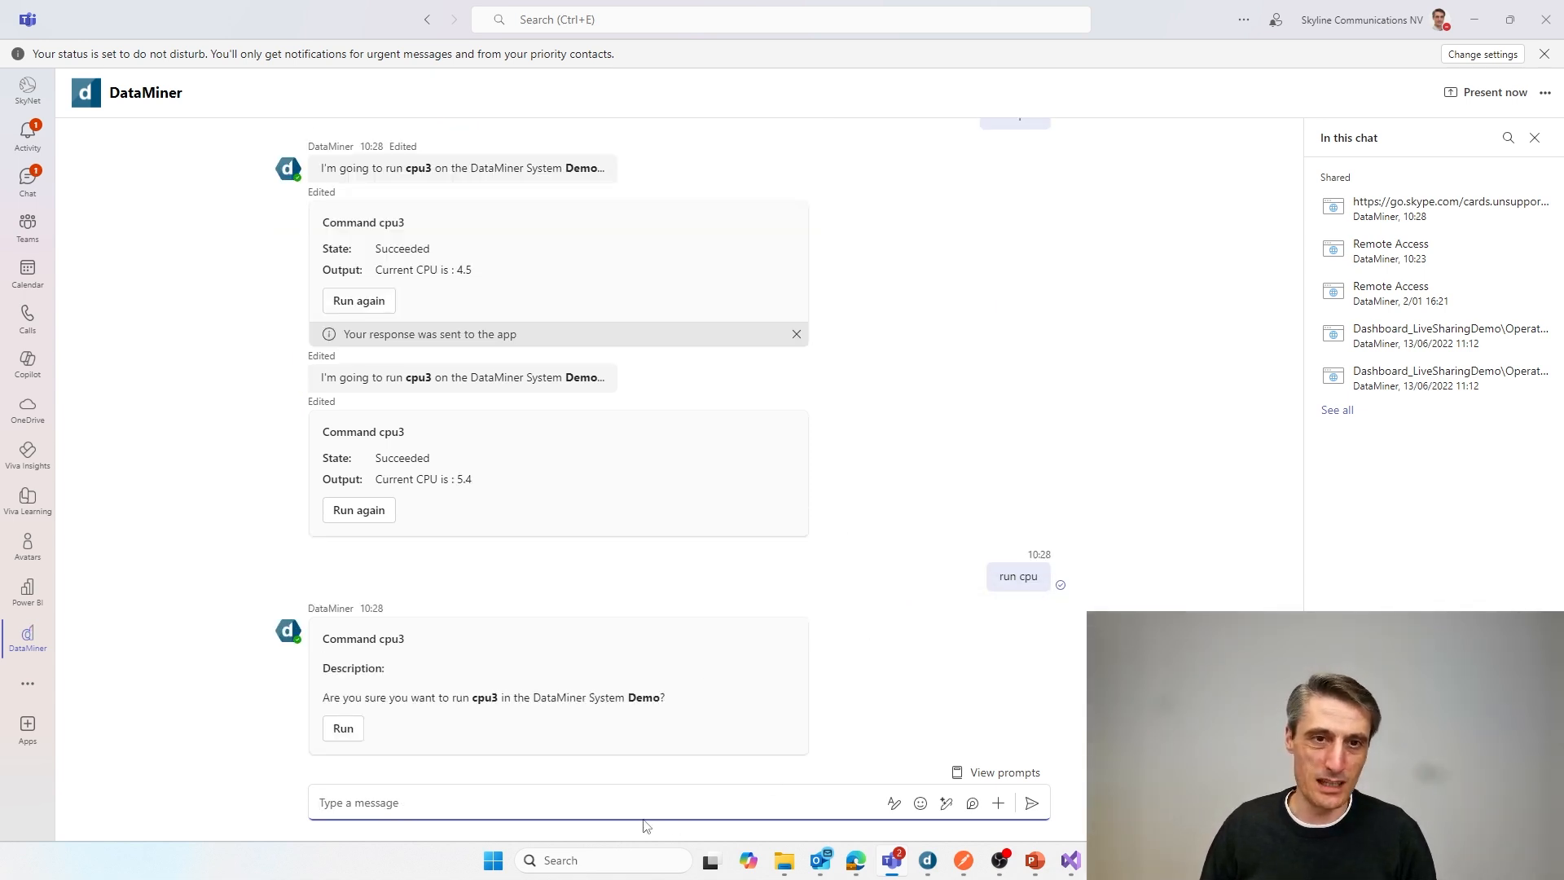
left_click(352, 741)
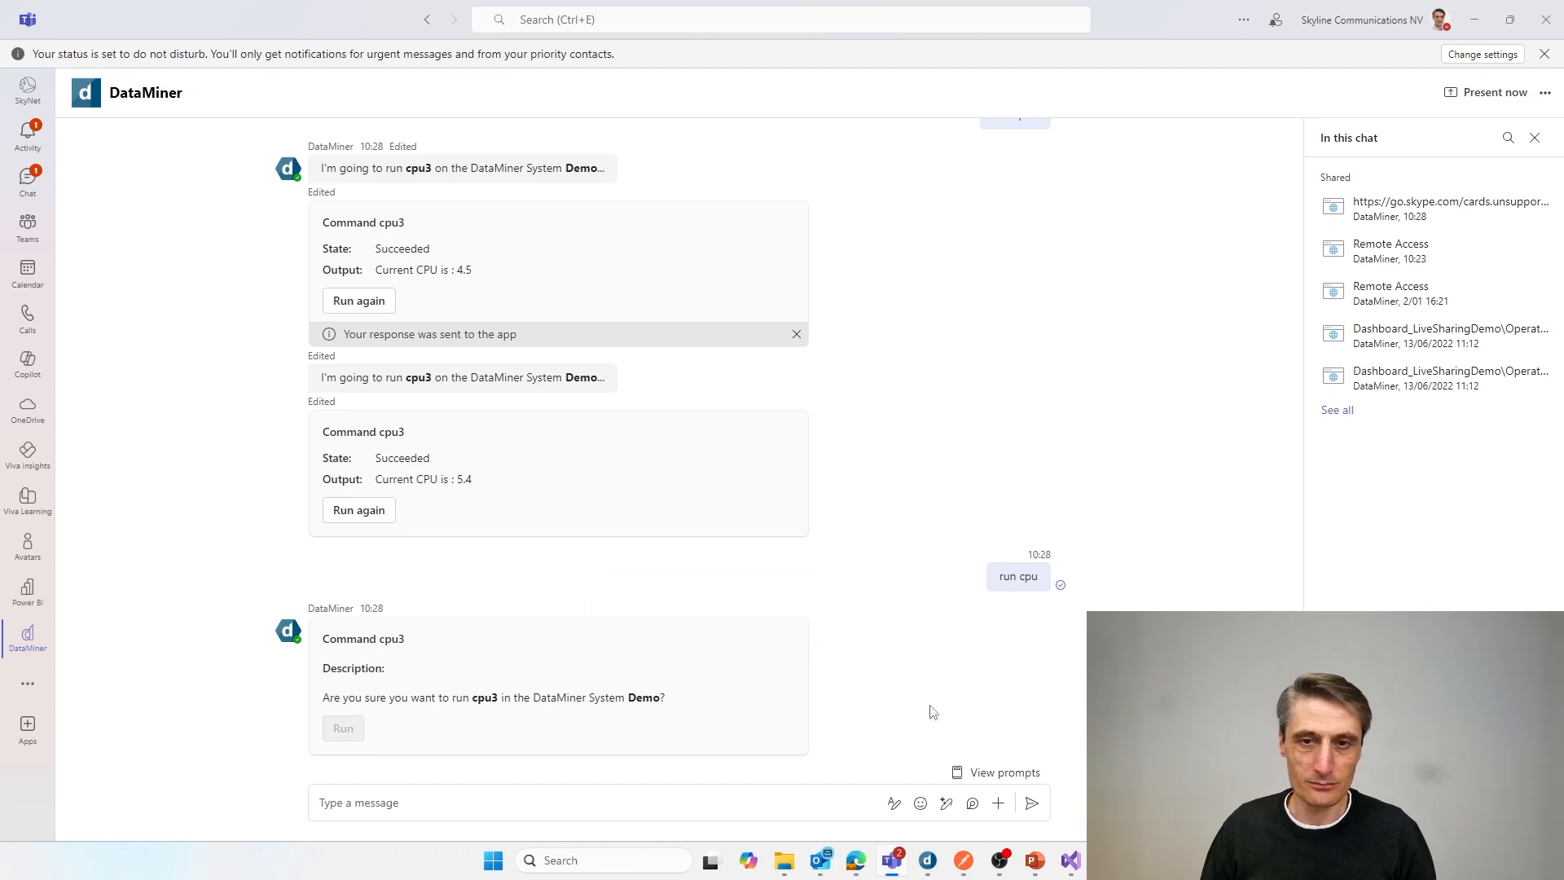
Step: Switch to DataMiner Cube and highlight AddScriptOutput on the last line of the cpu3 script's C# code
key("alt+Tab")
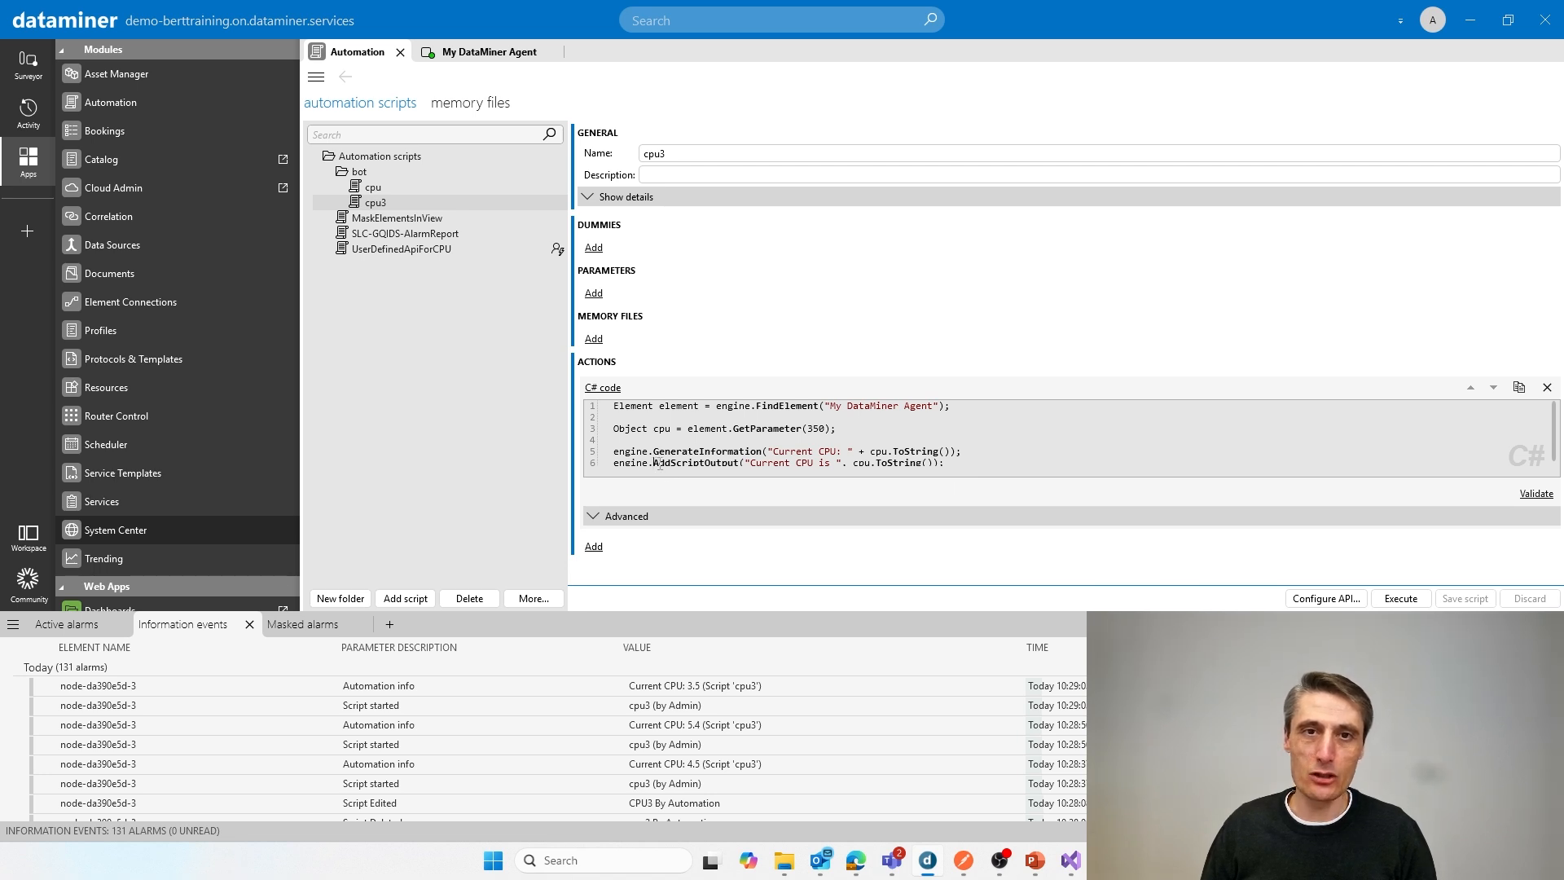
left_click_drag(654, 463, 737, 461)
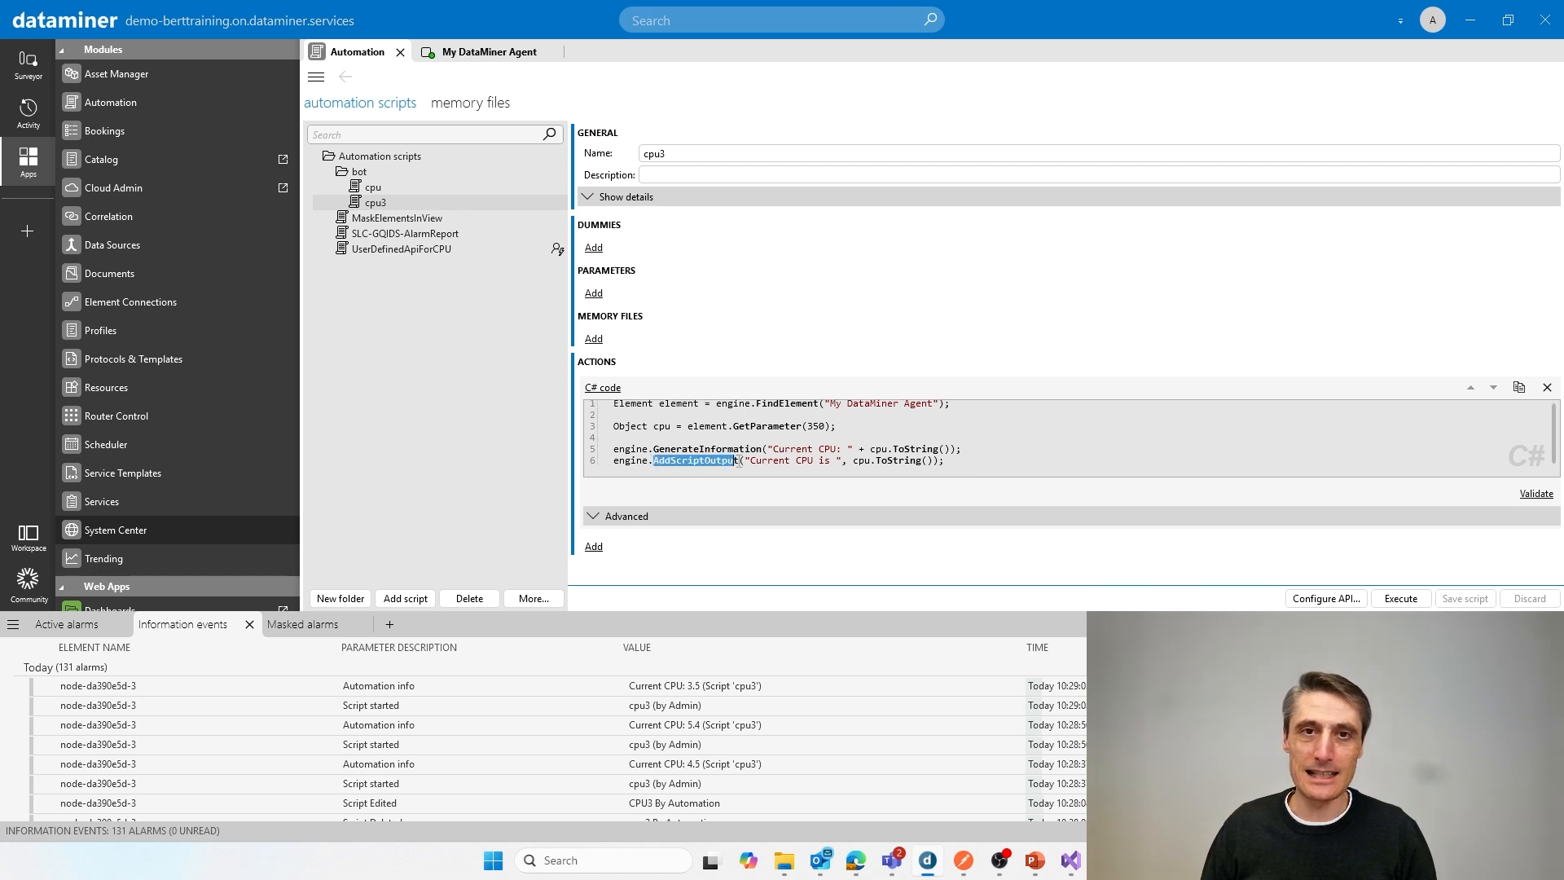
left_click(986, 461)
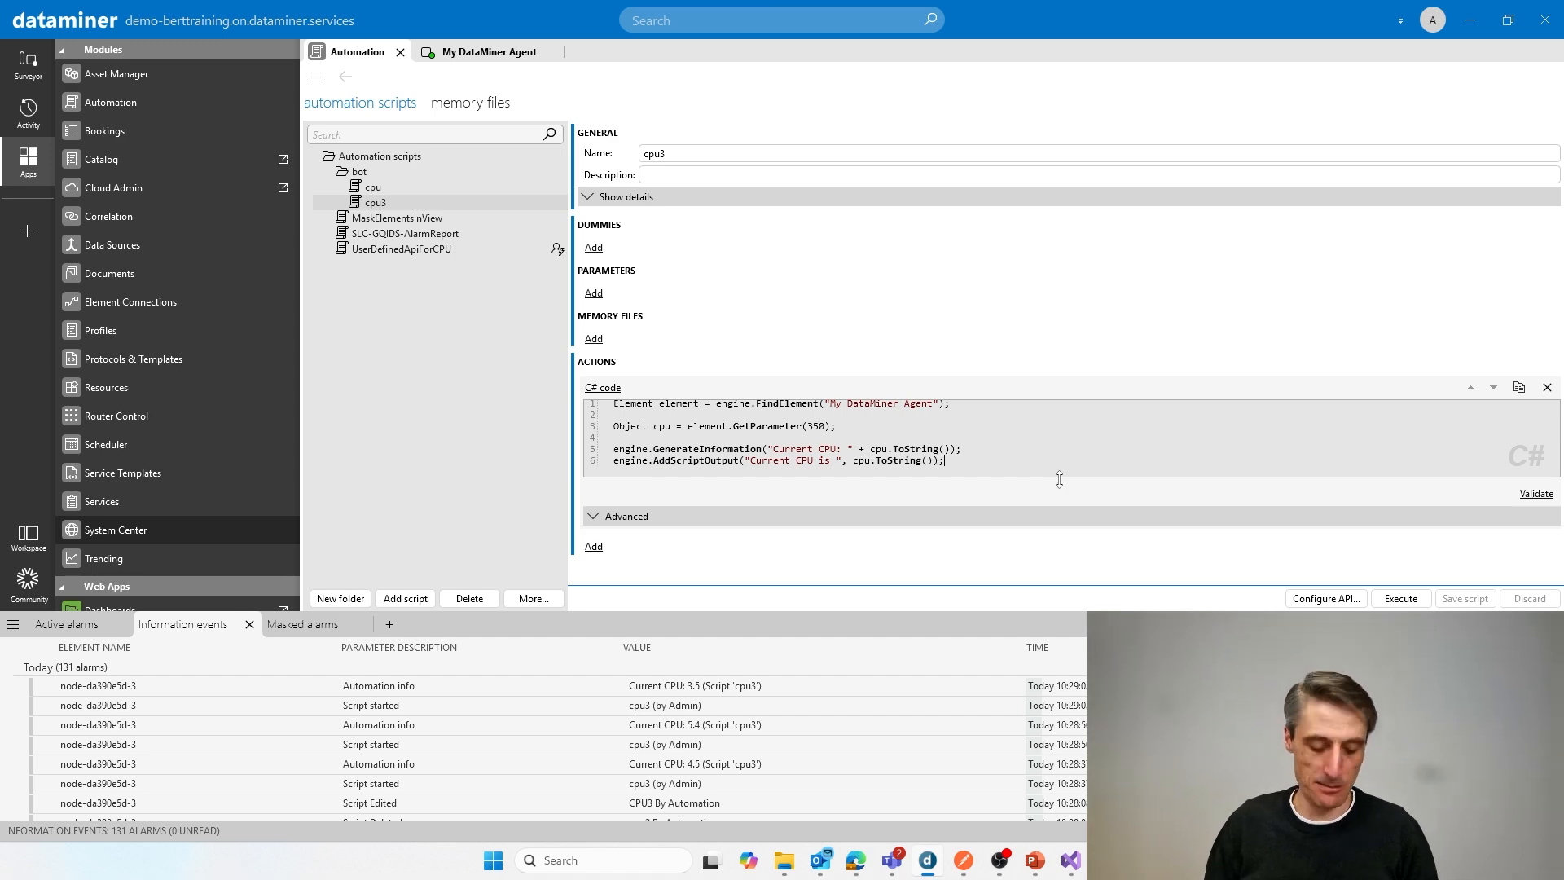
Step: Review the bot's reply in Microsoft Teams, and switch to the PowerPoint presentation to advance past the Exercise slide
key("alt+Tab")
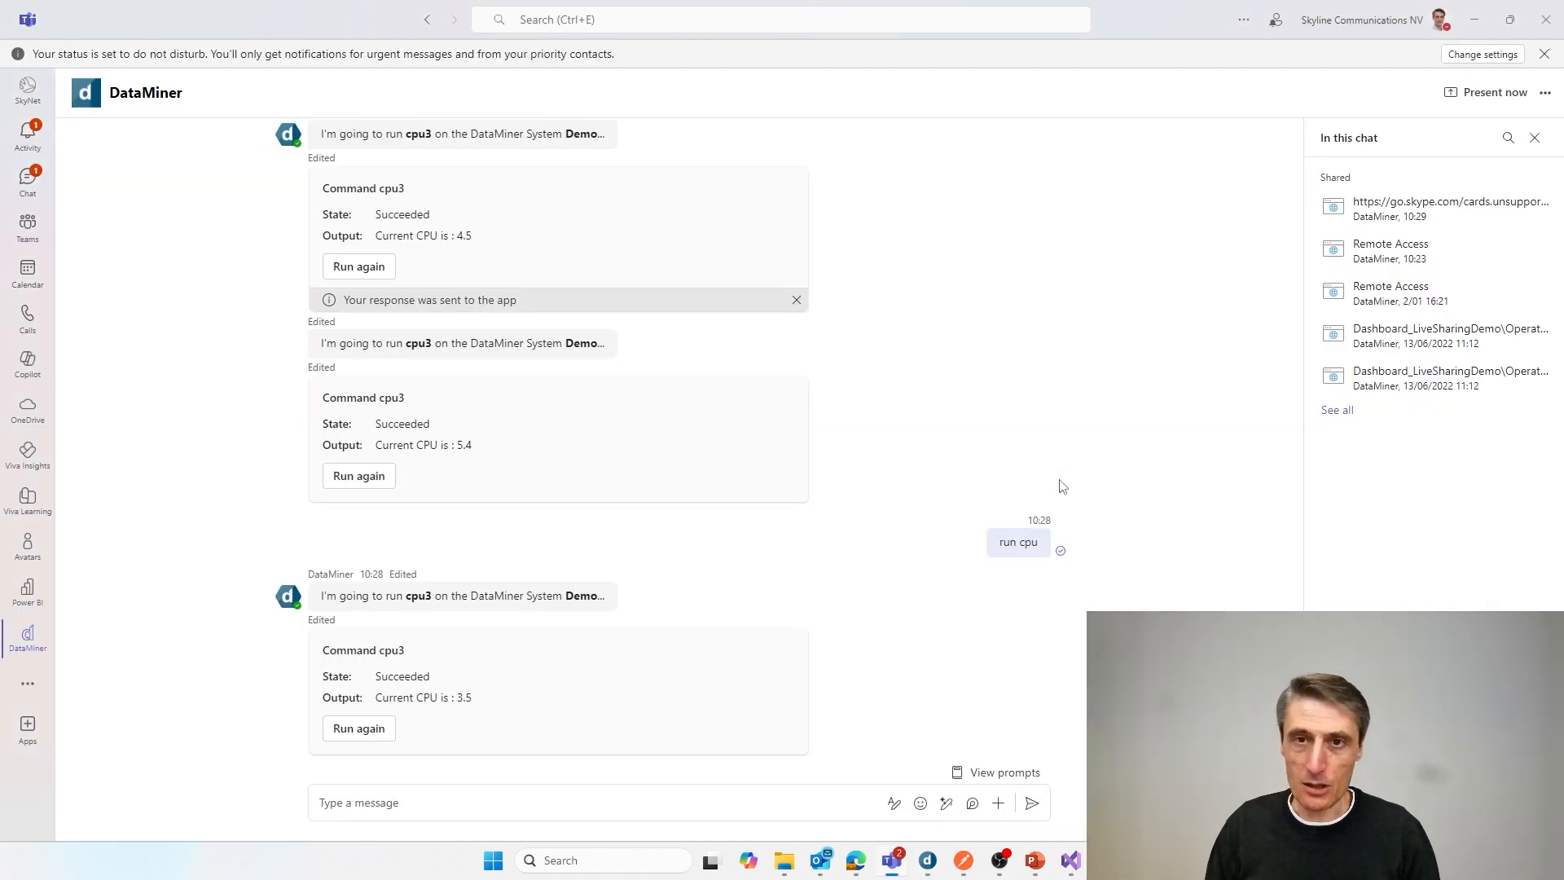
key("alt+Tab")
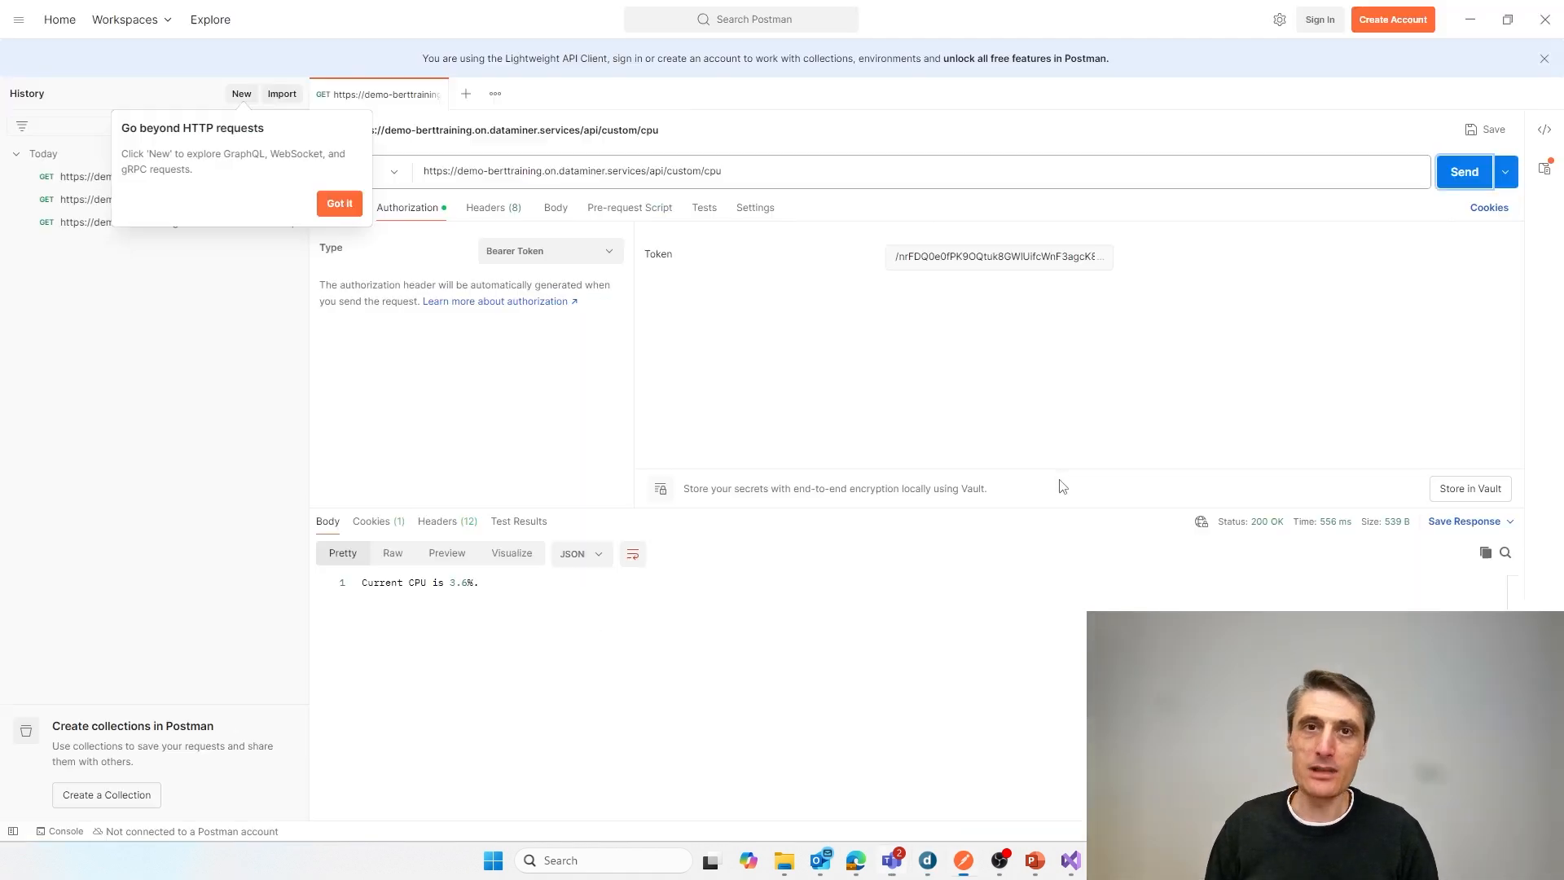
left_click(1034, 865)
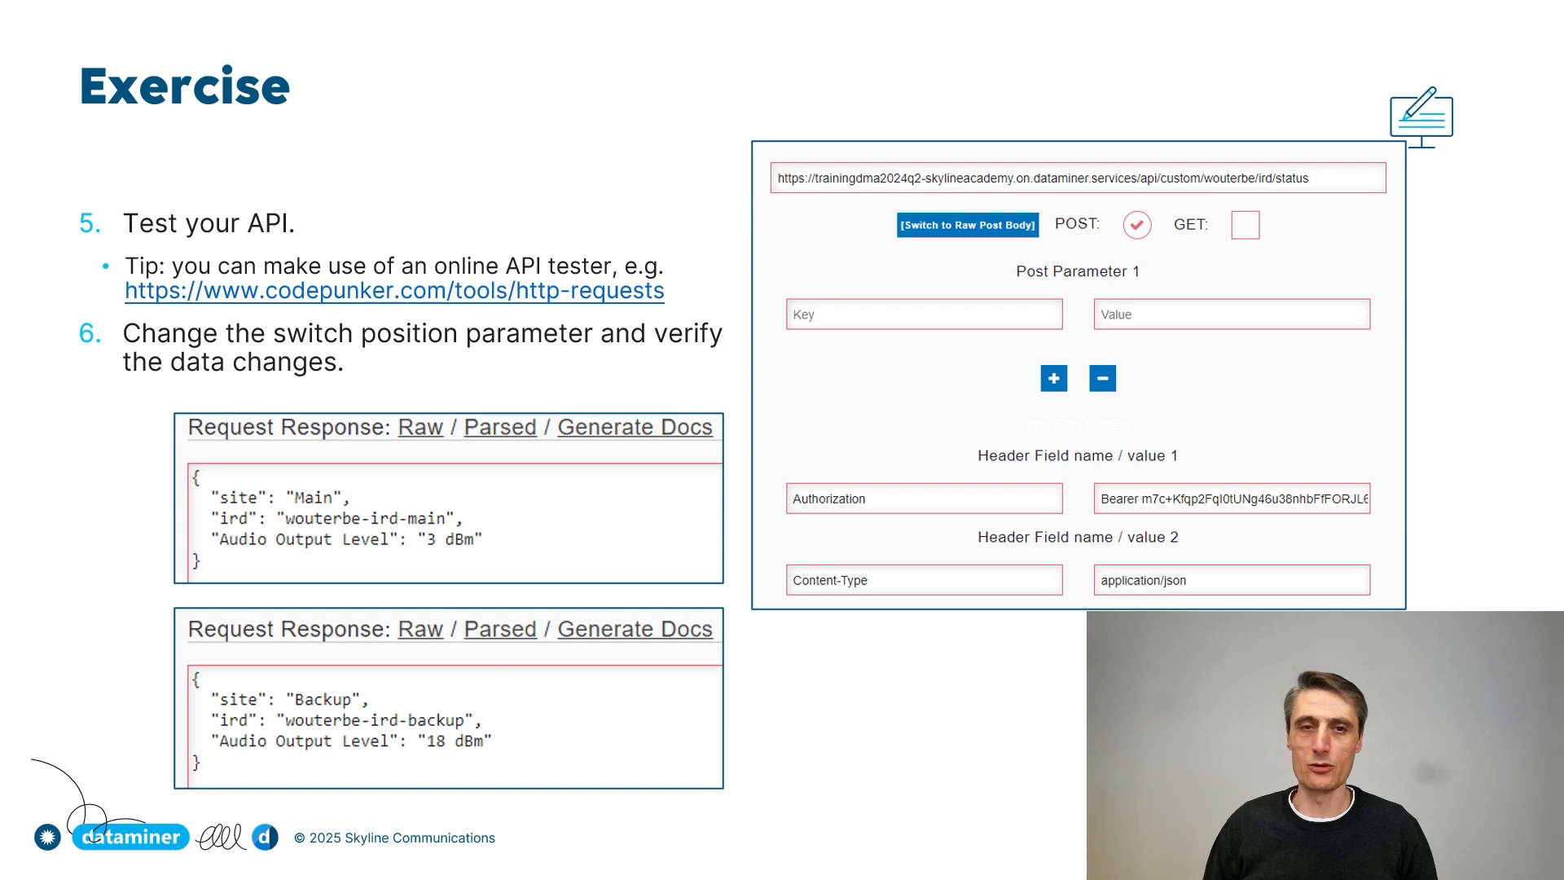
key("Right")
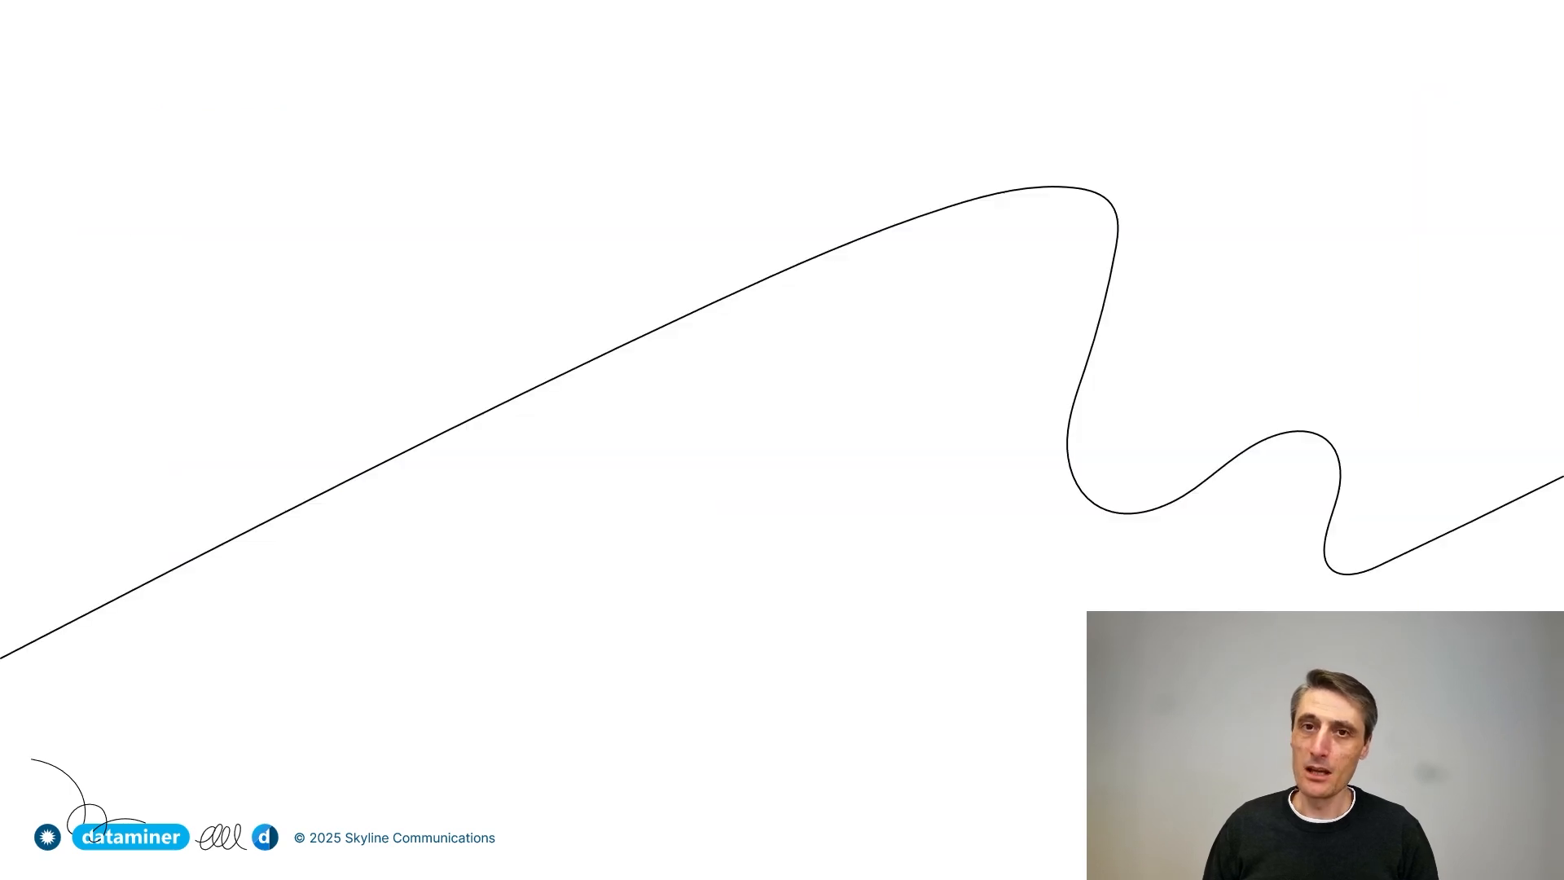